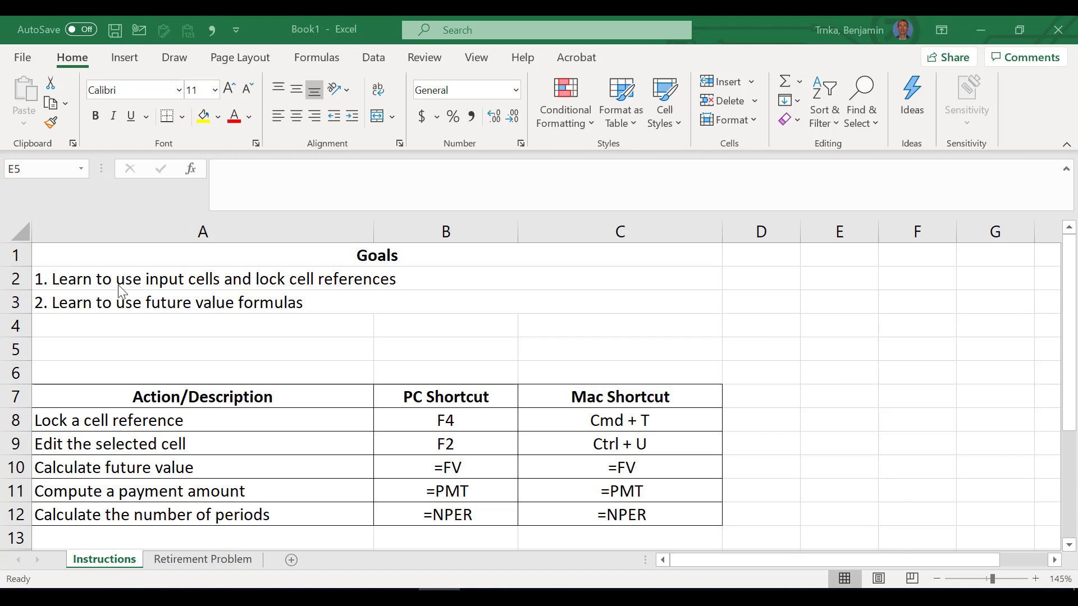
Step: Select the empty cell A4 on the Instructions sheet
click(118, 319)
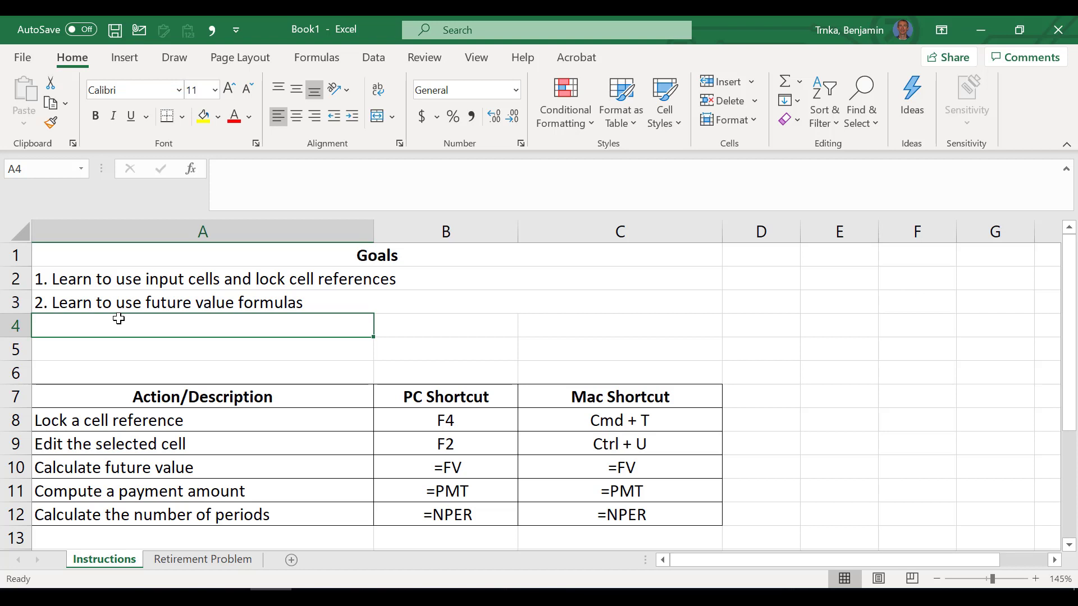
key(ctrl+Page_Down)
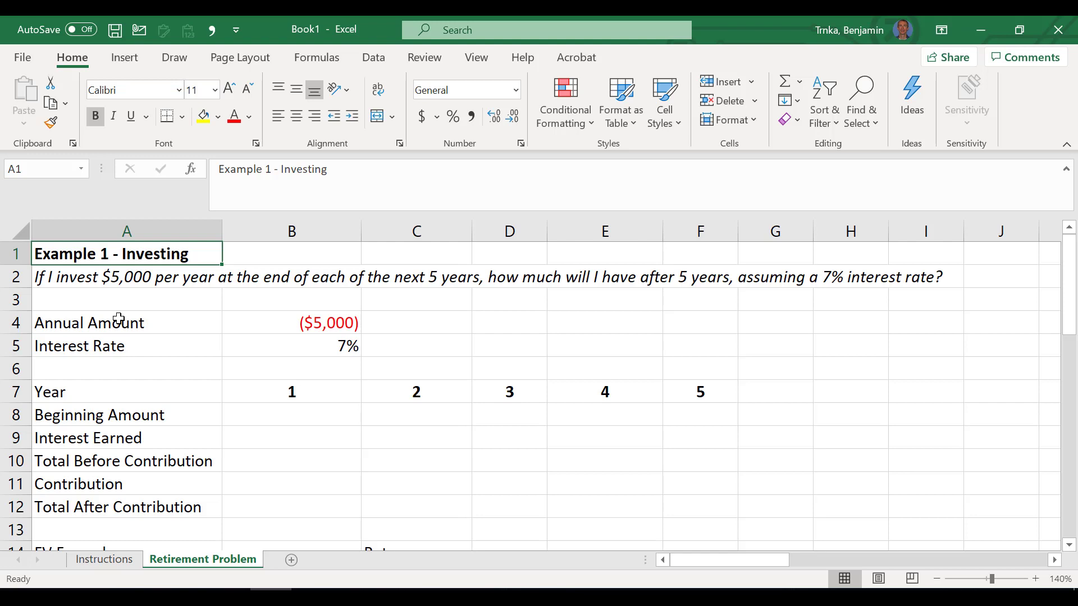
key(Down)
key(Down)
key(Down)
key(Down)
key(Down)
key(Down)
key(Down)
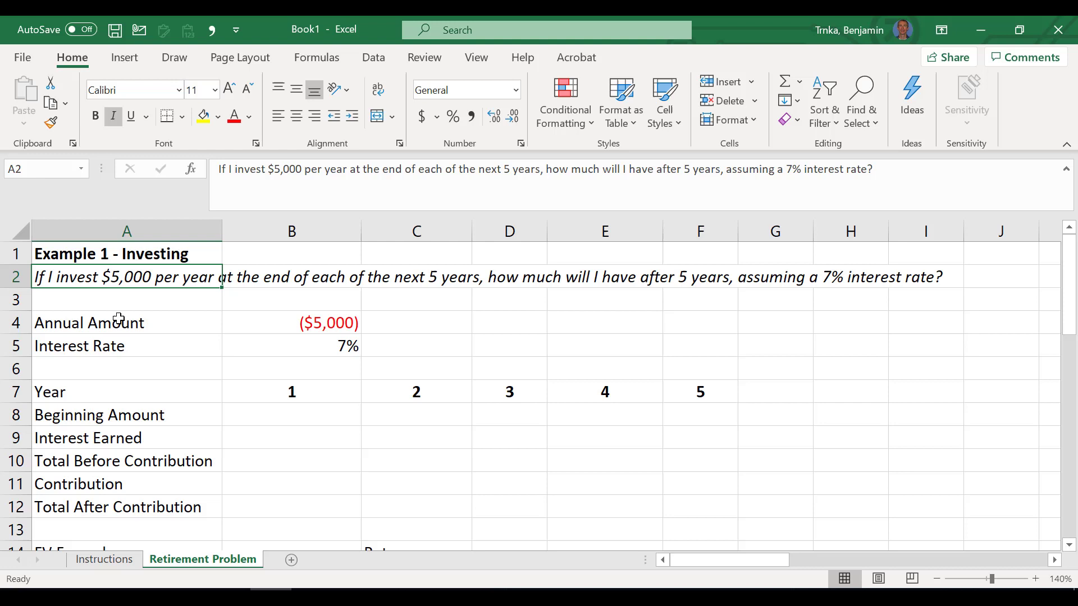
key(Right)
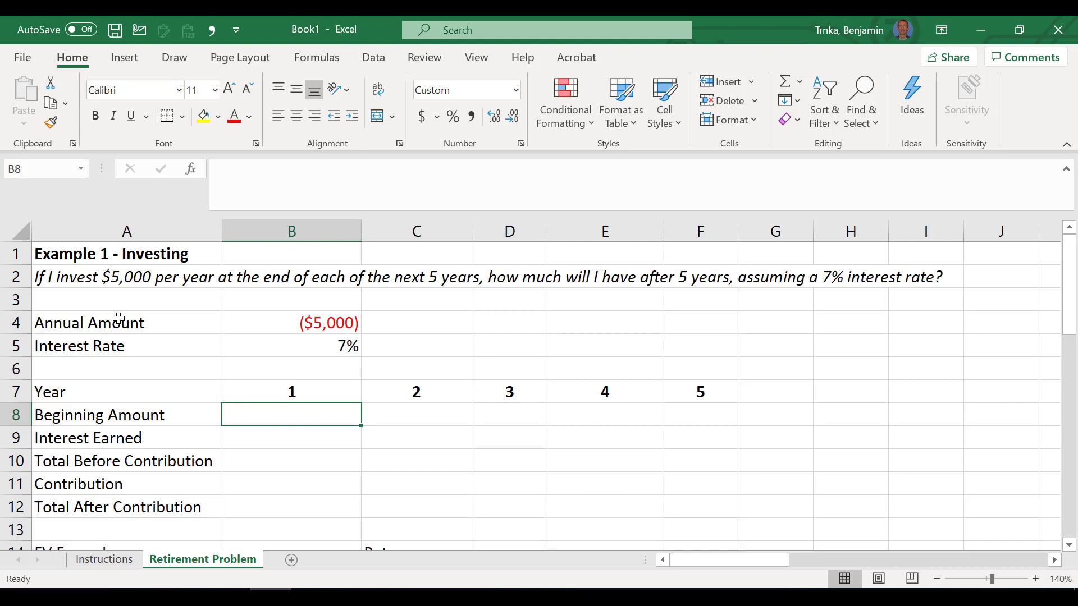
Step: Enter 0 as year 1's beginning amount in B8 and =B8*B5 as interest earned in B9
text(0)
key(Return)
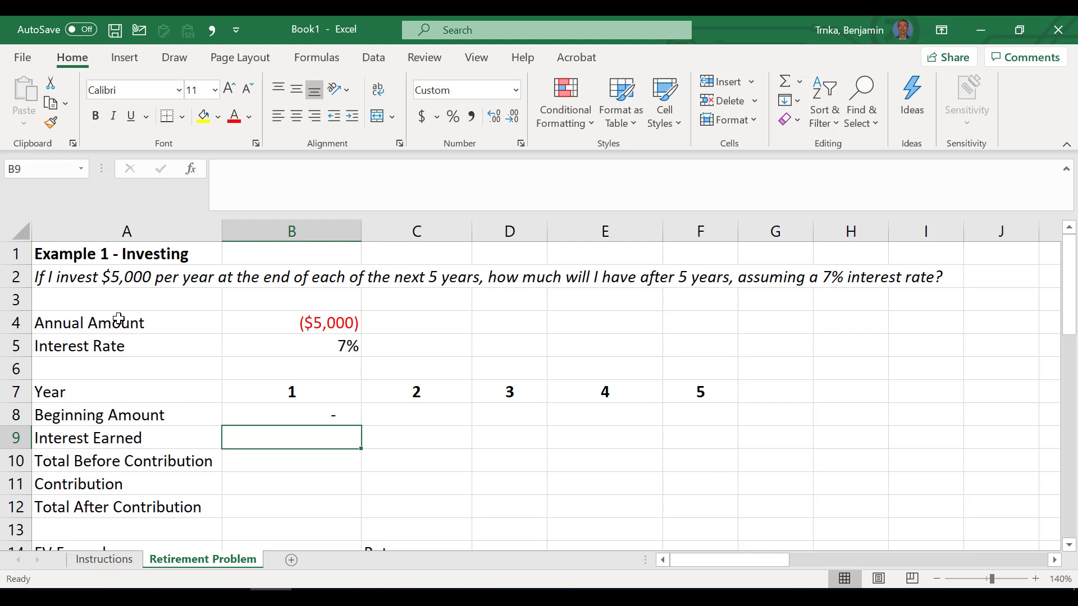
text(-)
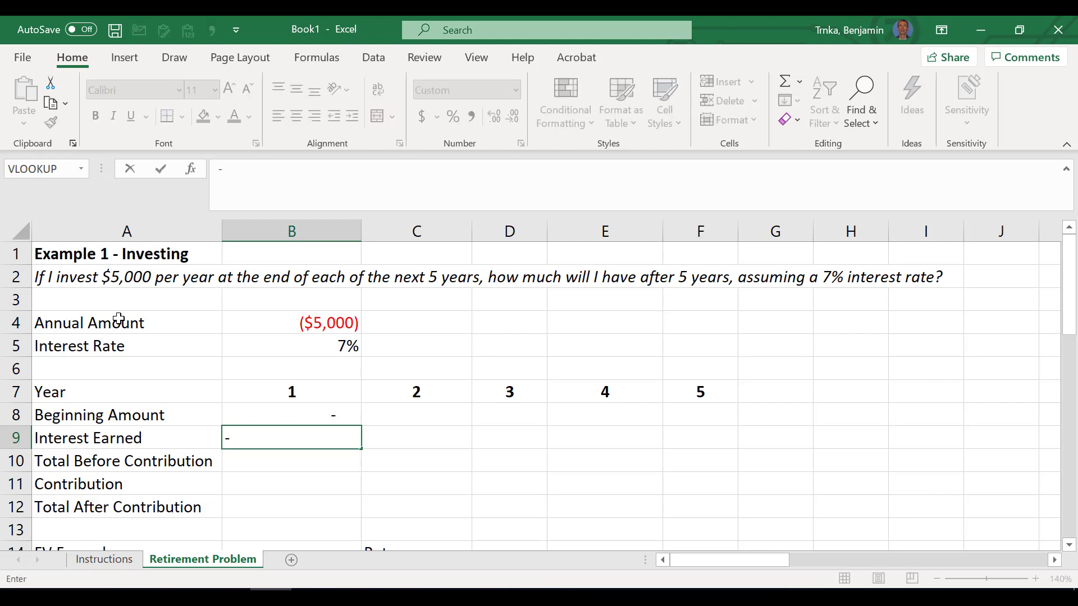
key(Escape)
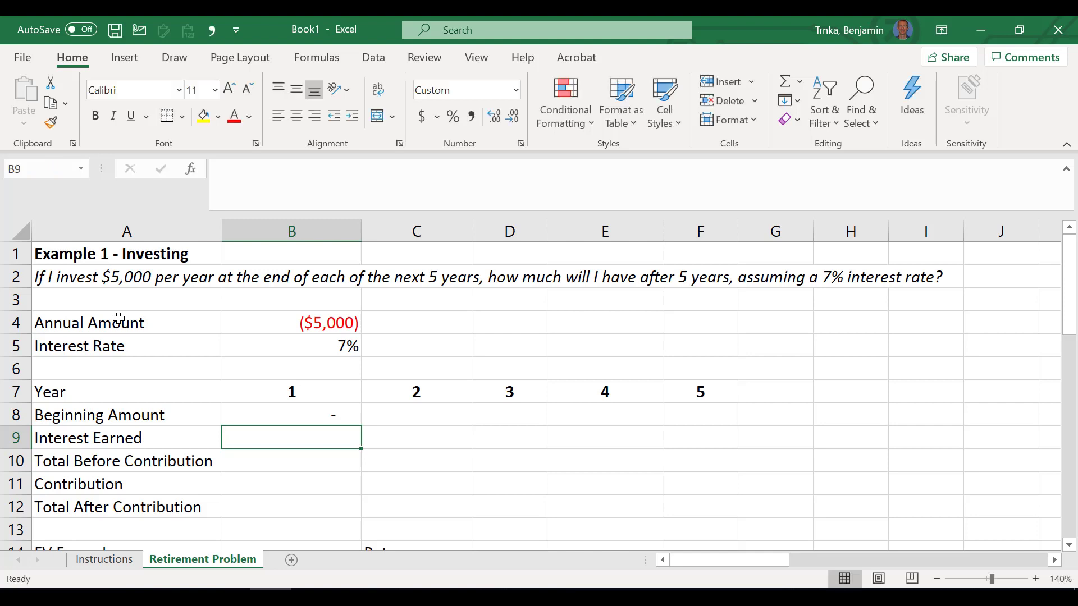
text(=)
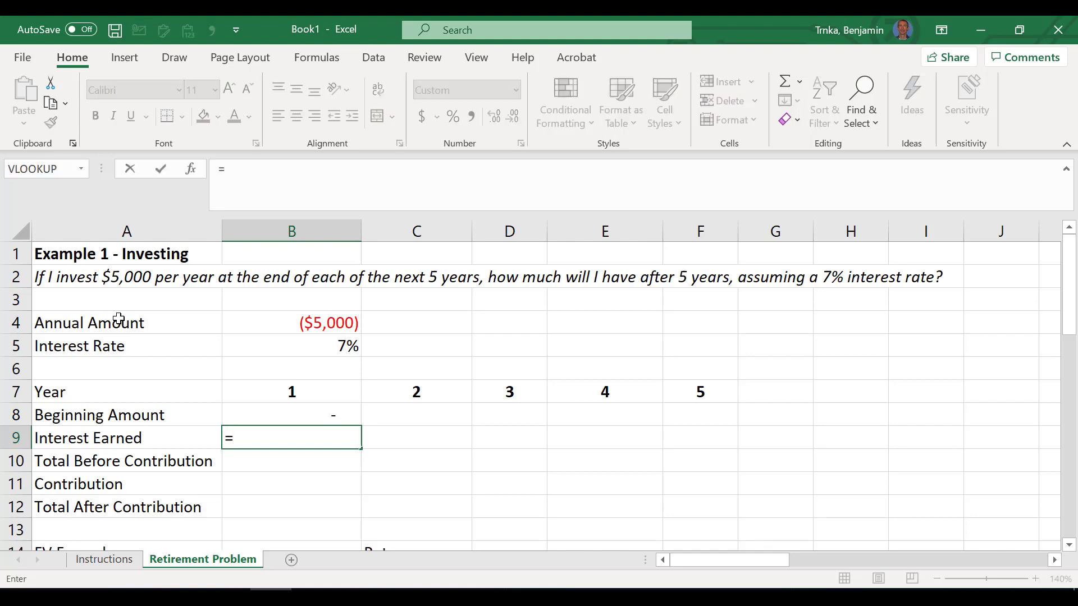
key(Up)
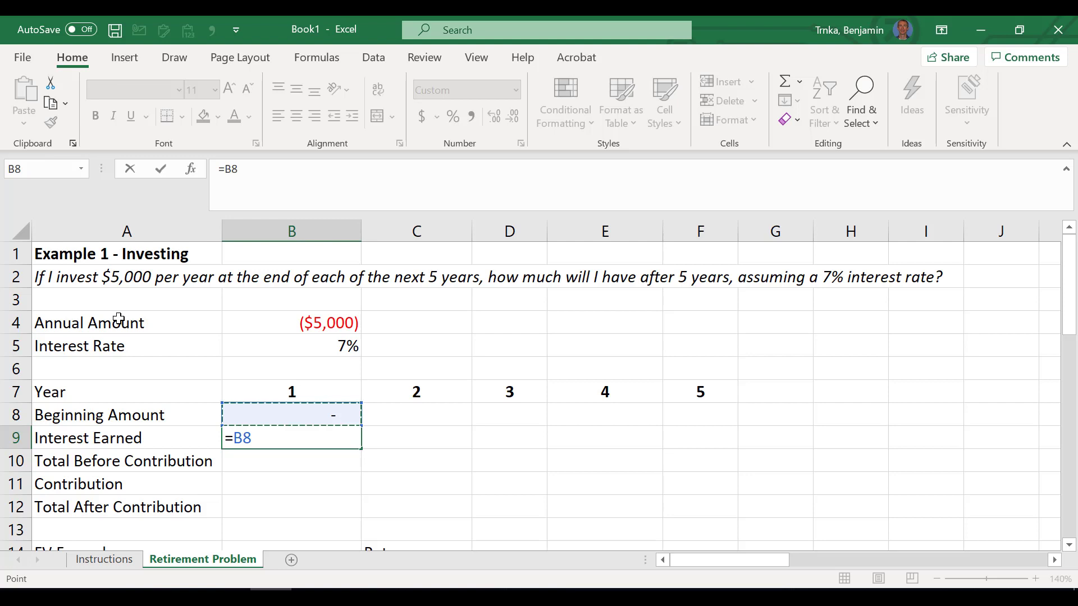
text(*)
key(Up)
key(Up)
key(Up)
key(Up)
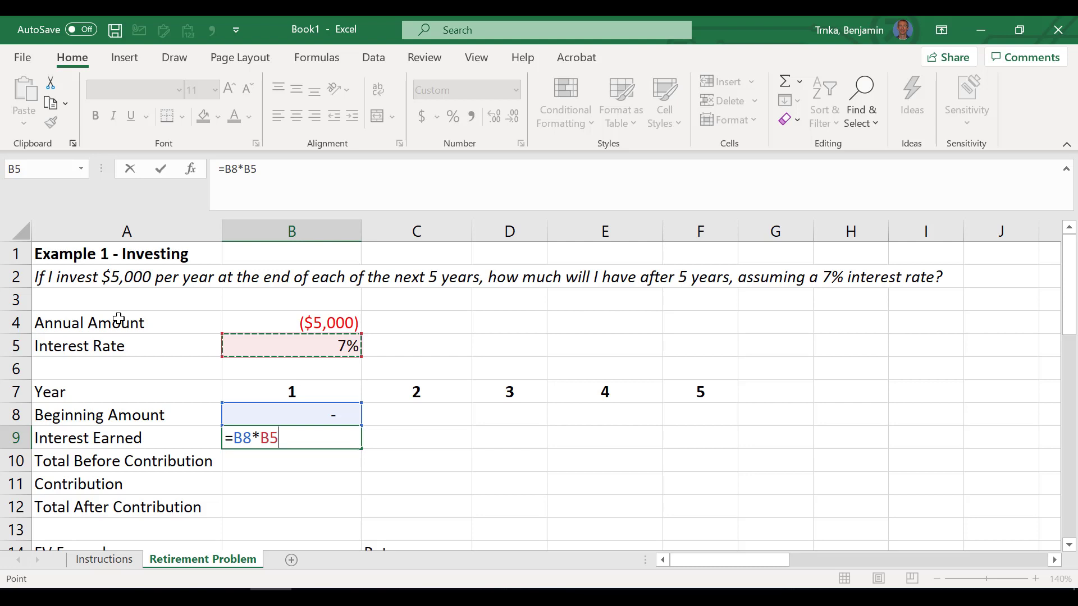
key(Return)
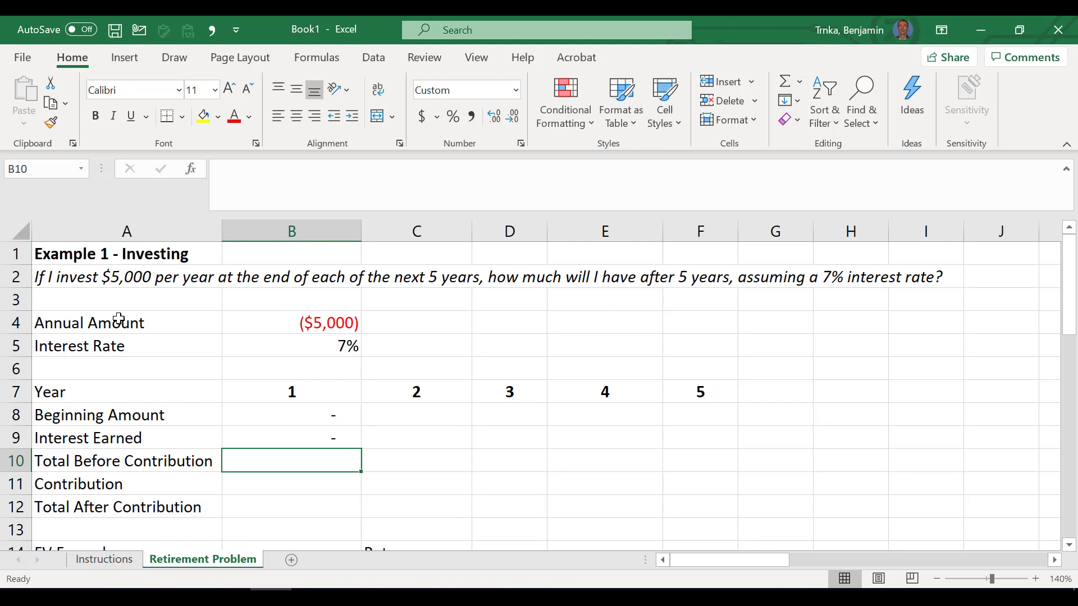
Step: Total year 1 before contribution with =SUM(B8:B9) in B10
key(alt+equal)
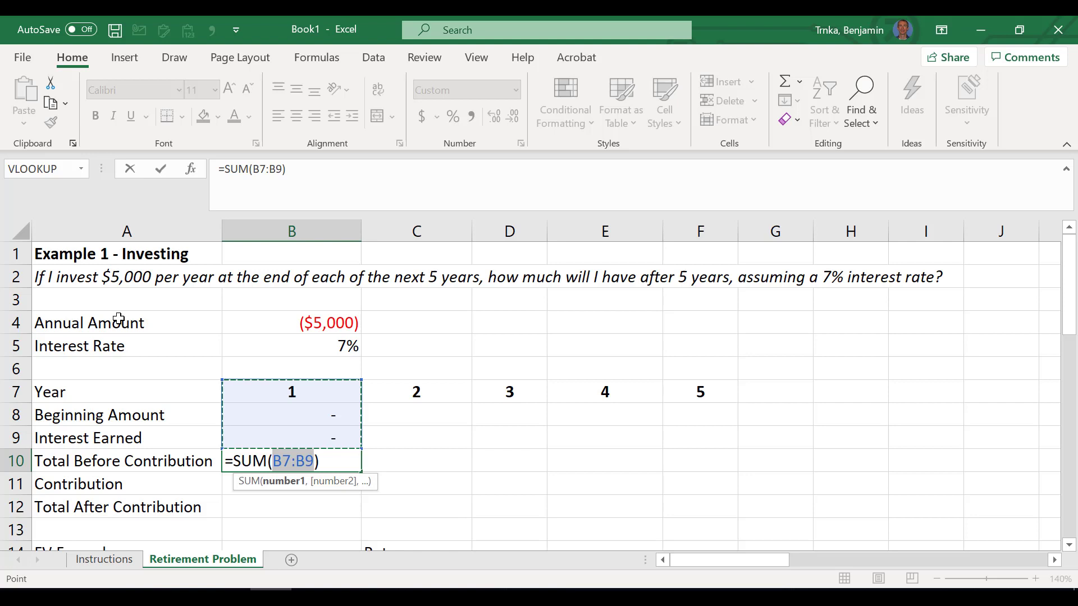
key(Down)
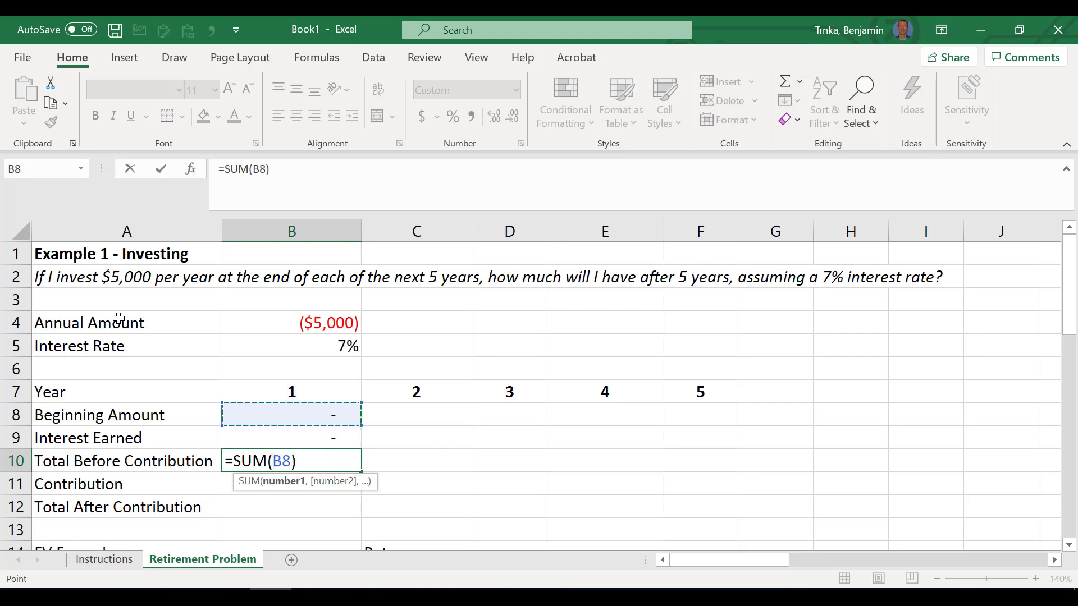
key(shift+Down)
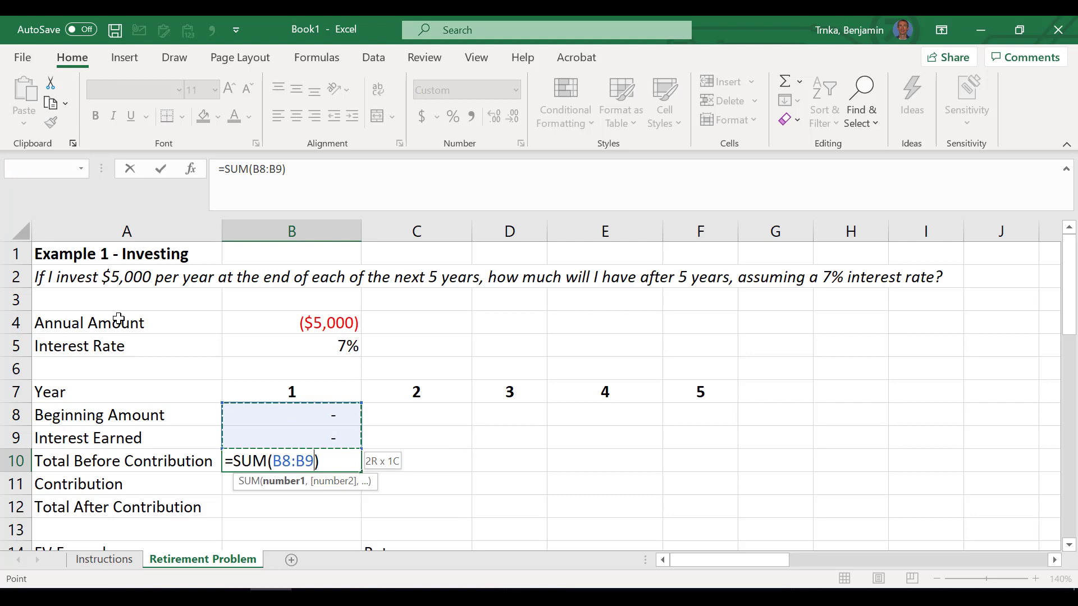
key(Return)
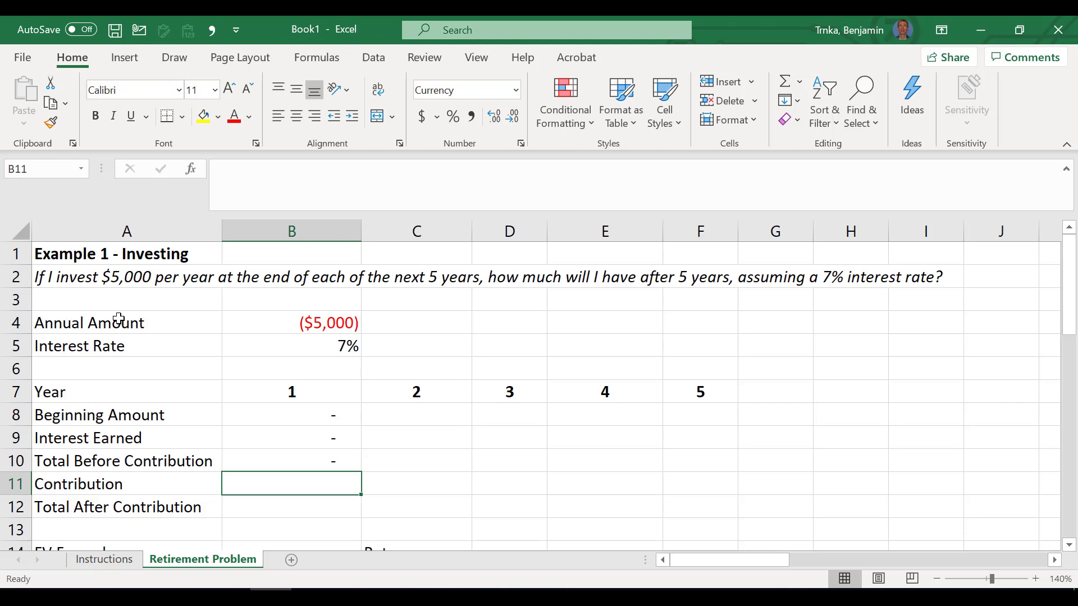
Step: Set year 1's contribution in B11 to =B4
text(=)
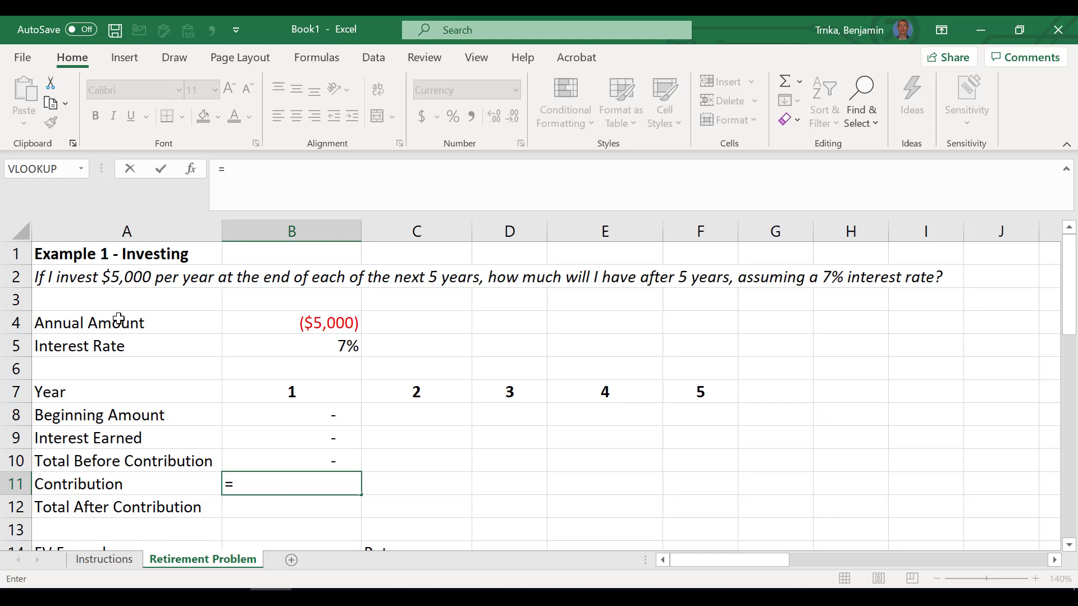
key(Up)
key(Up)
key(Up)
key(Up)
key(Up)
key(Up)
key(Up)
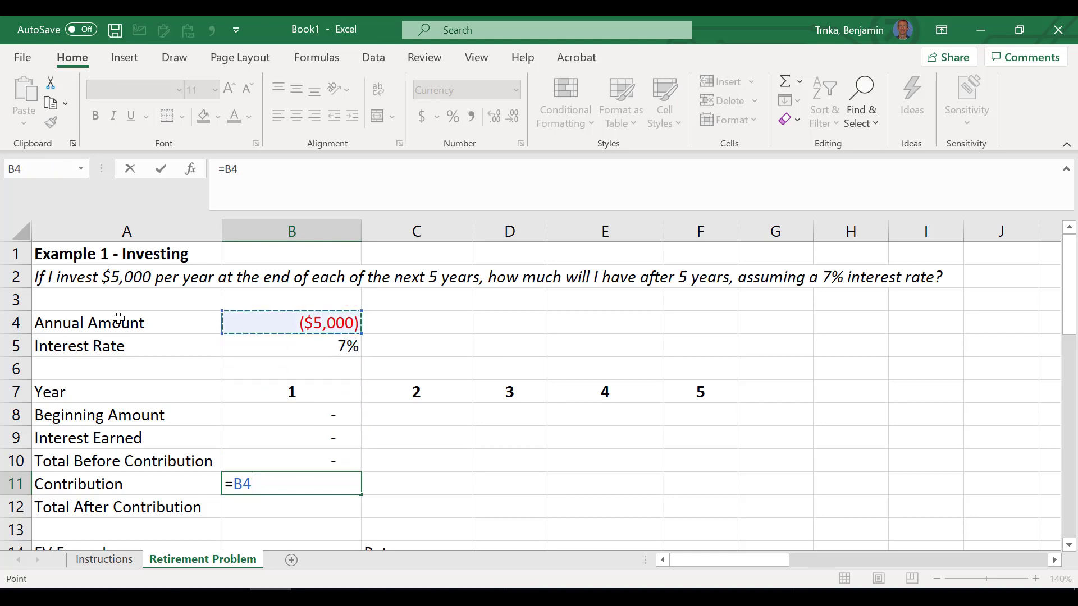
key(Return)
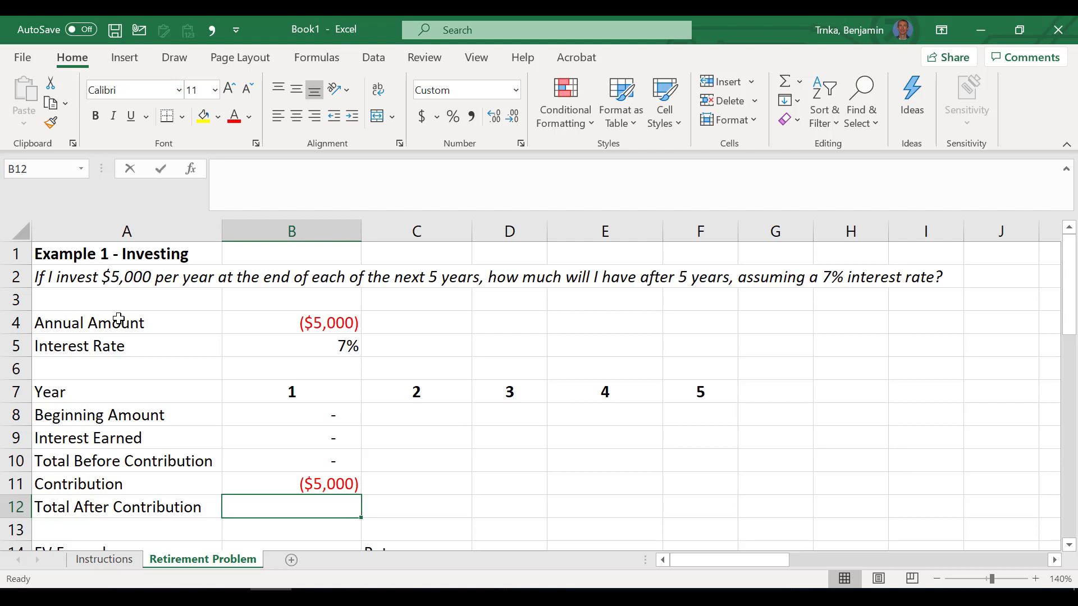
Step: Set Total After Contribution in B12 to =SUM(B10:B11) and review both formulas
key(alt+equal)
key(Up)
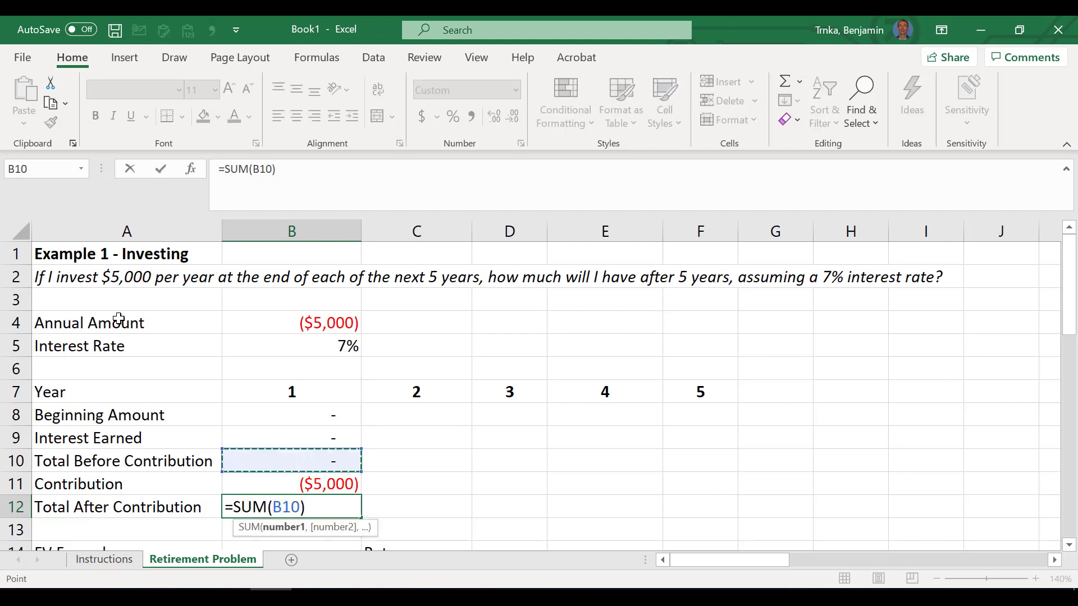
key(shift+Down)
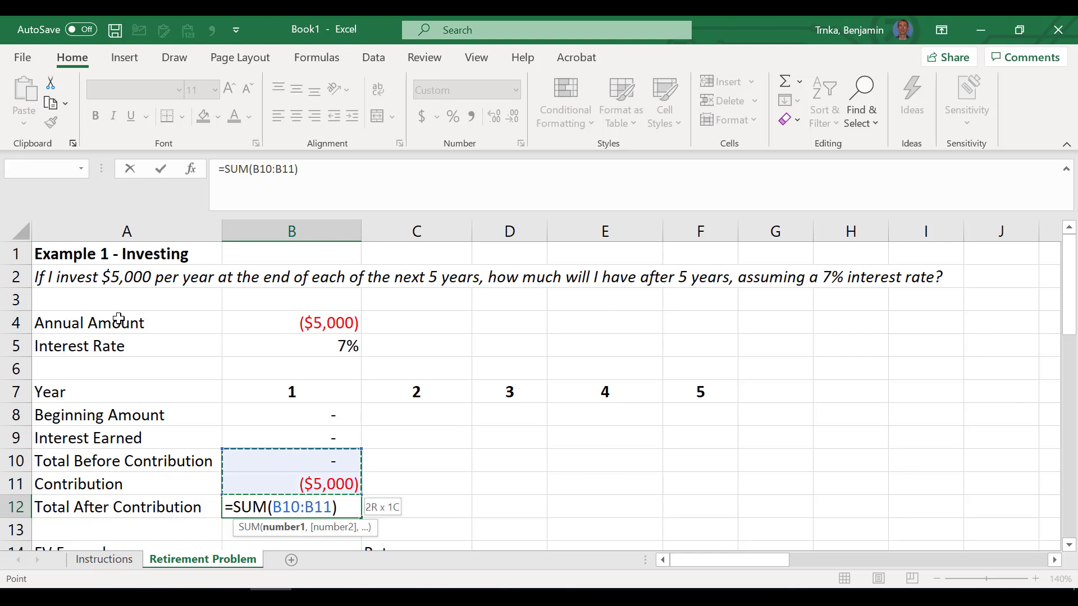
key(Return)
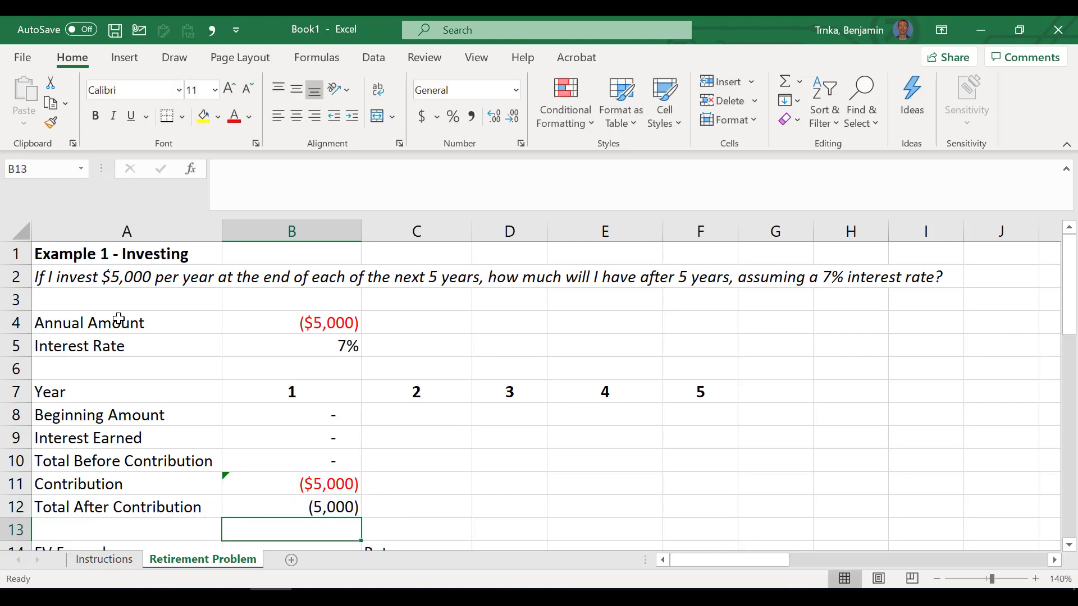
key(Up)
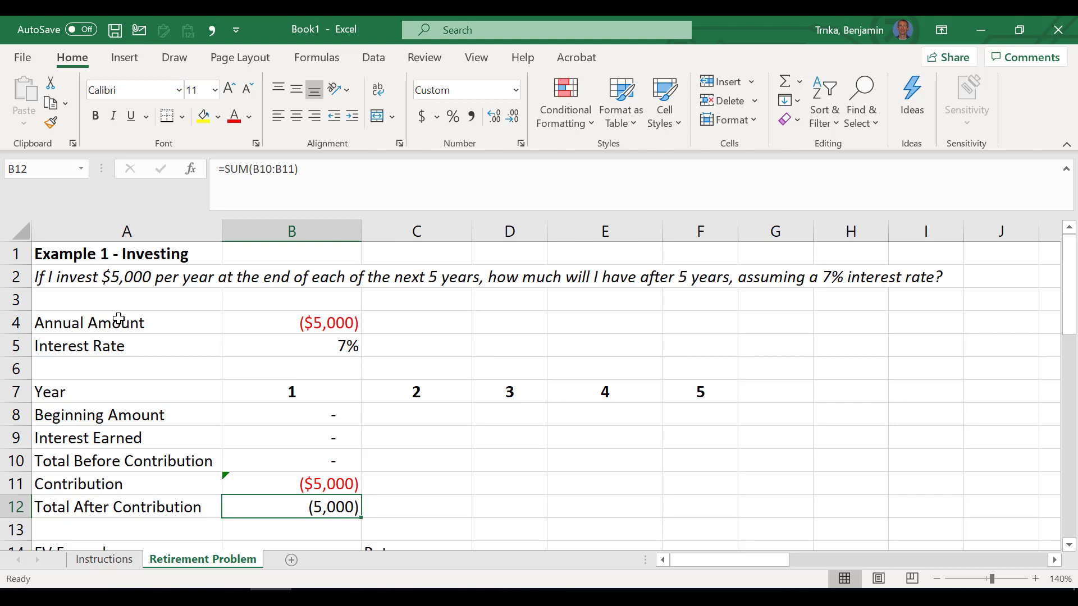
key(Up)
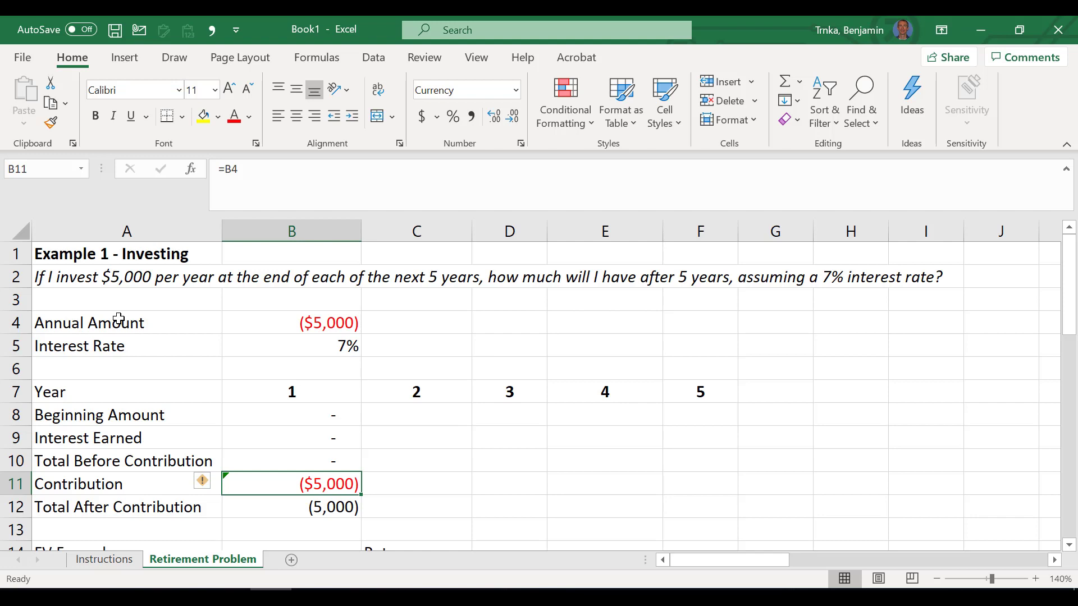
Step: Negate year 1's contribution formula to =-B4 so it shows positive 5,000
key(Up)
key(Down)
click(225, 162)
key(BackSpace)
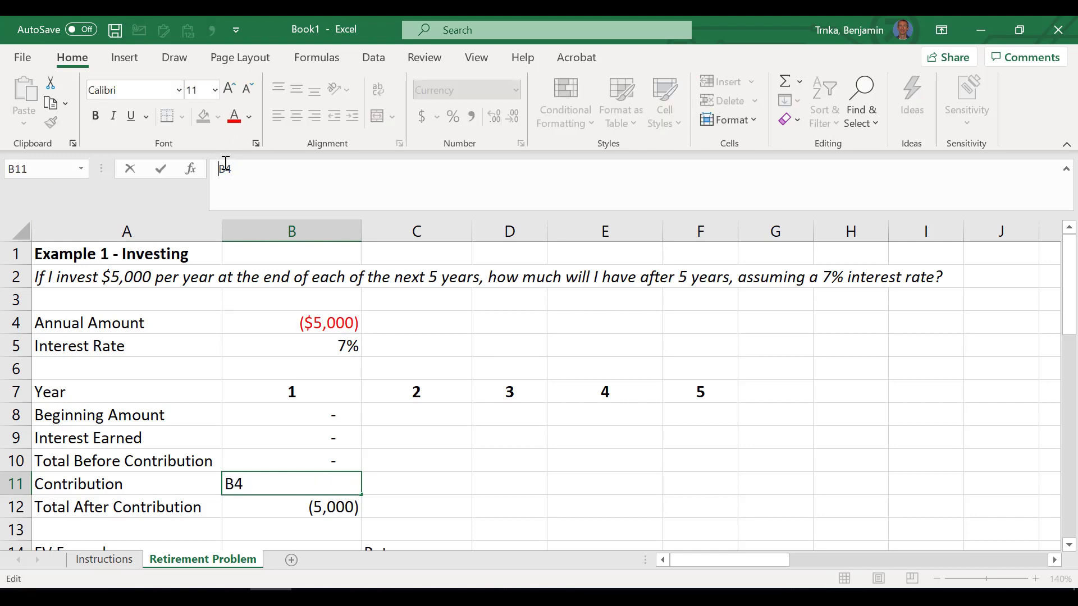
text(-)
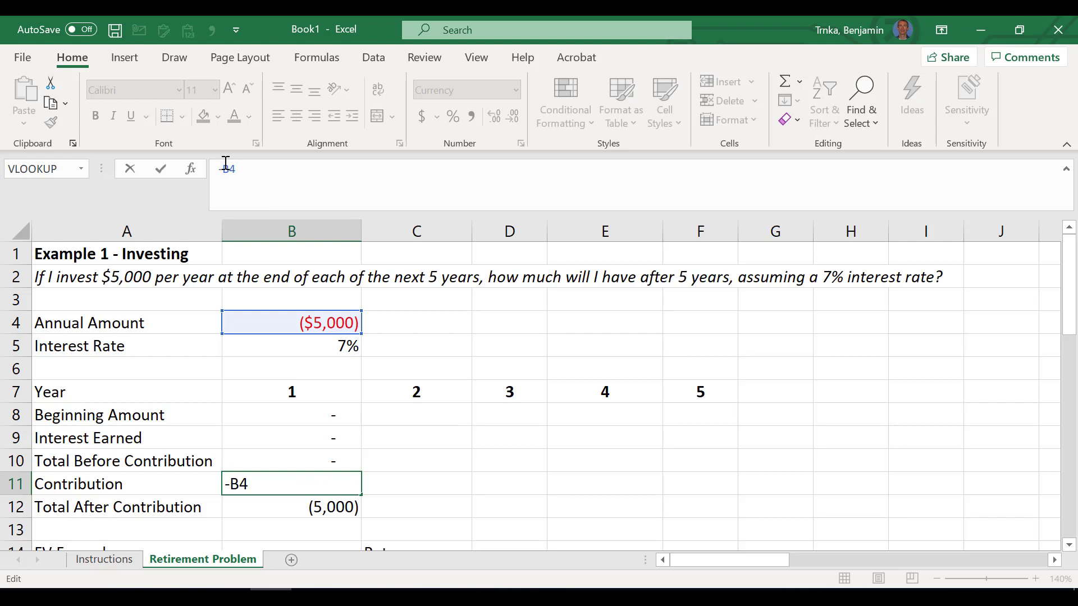
key(Return)
Step: Set year 2's Beginning Amount in C8 to =B12, carrying 5,000 forward
key(Up)
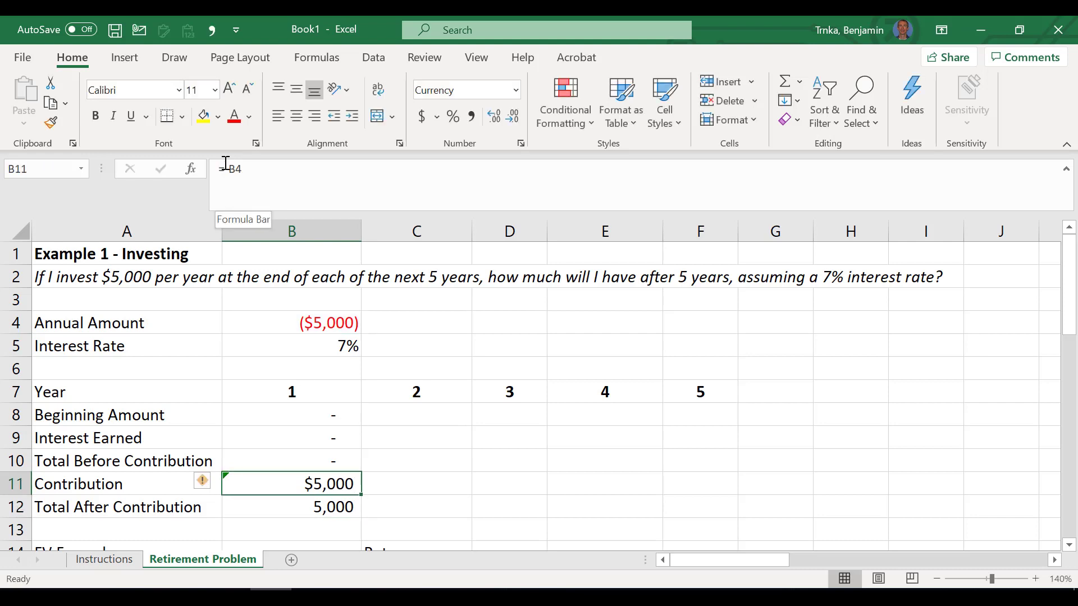
key(Up)
key(Up)
key(Up)
key(Up)
key(Up)
key(Up)
key(Up)
key(Left)
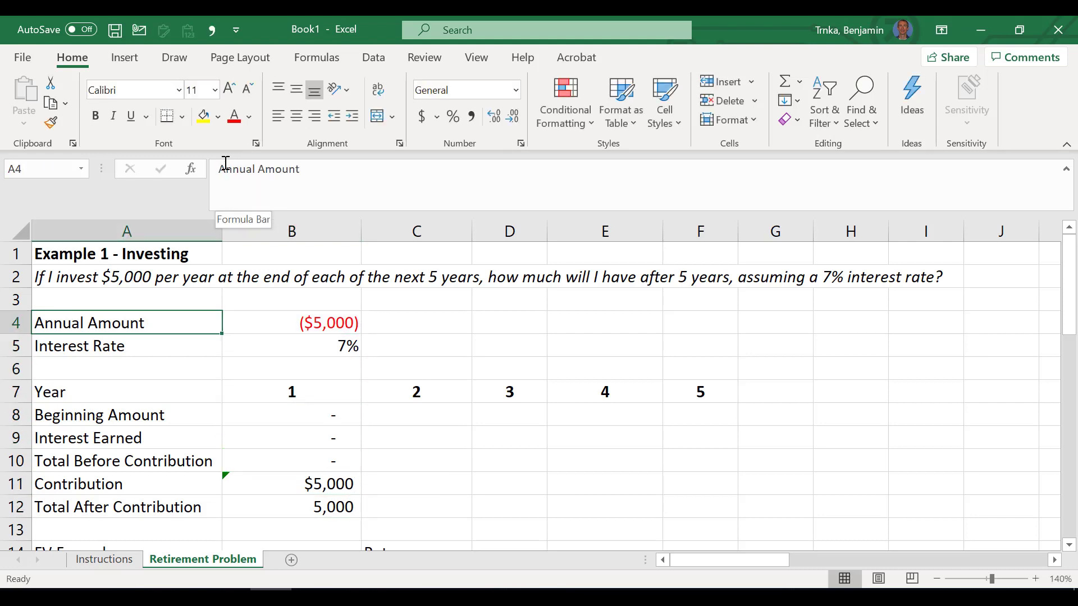
key(Right)
key(Down)
key(Down)
key(Down)
key(Down)
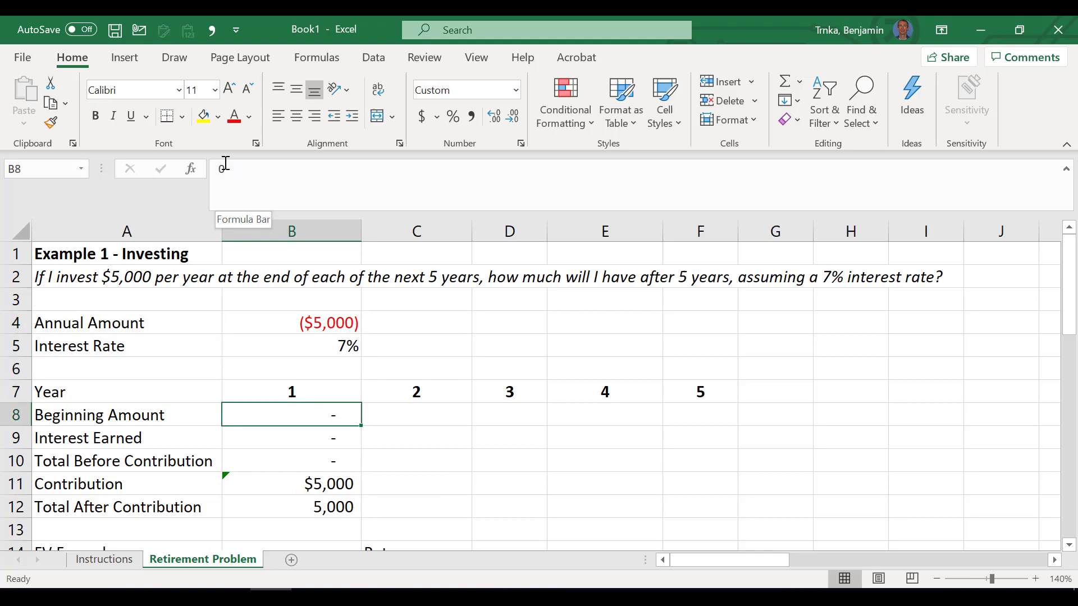
key(Right)
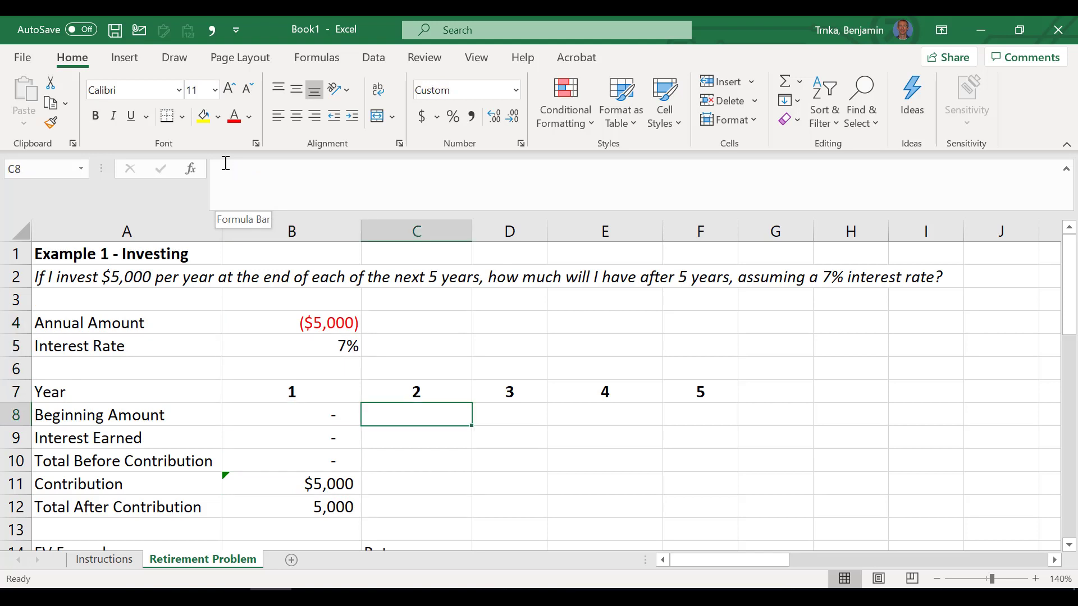
text(=)
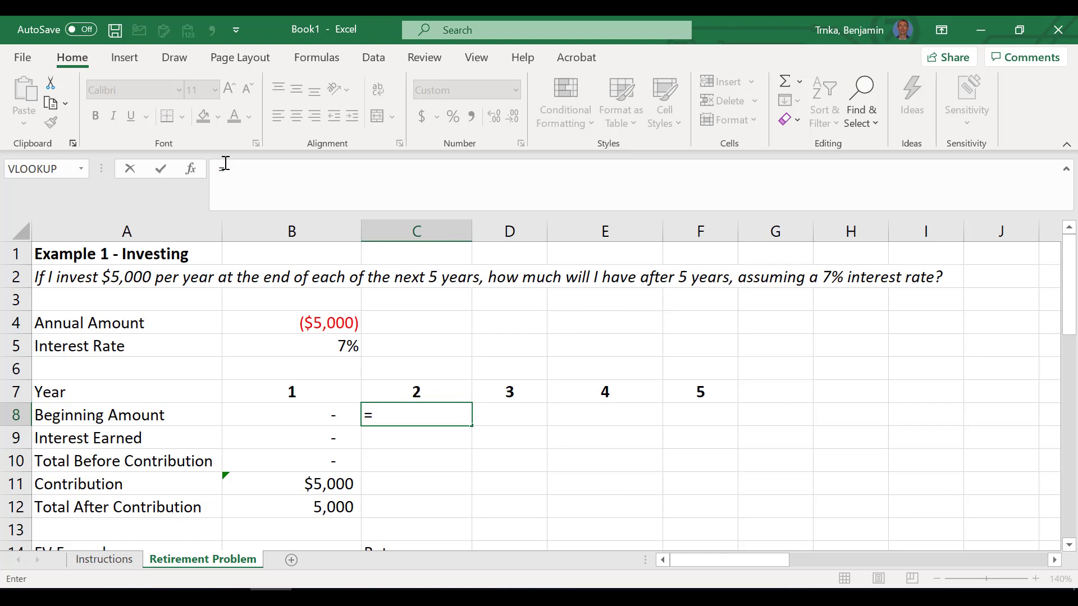
key(Left)
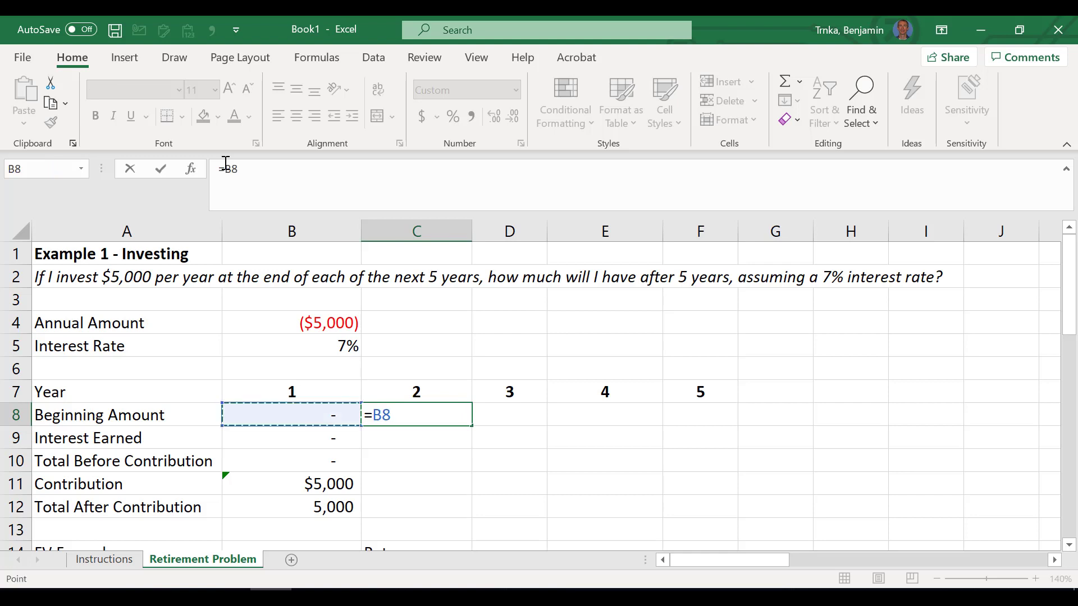
key(Down)
key(Down)
key(Down)
key(Down)
key(Down)
key(Up)
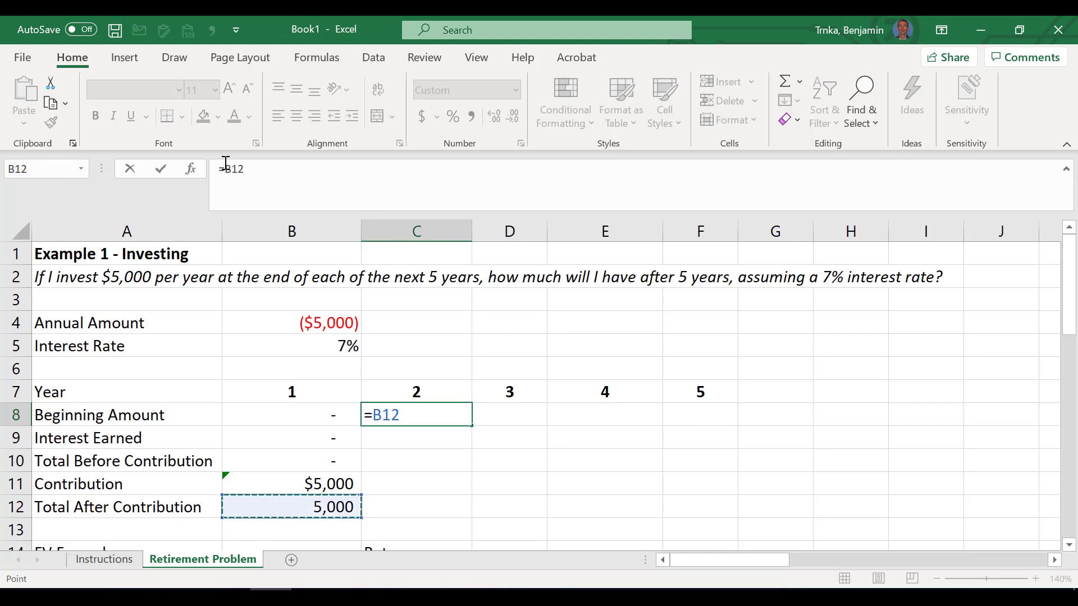
key(Return)
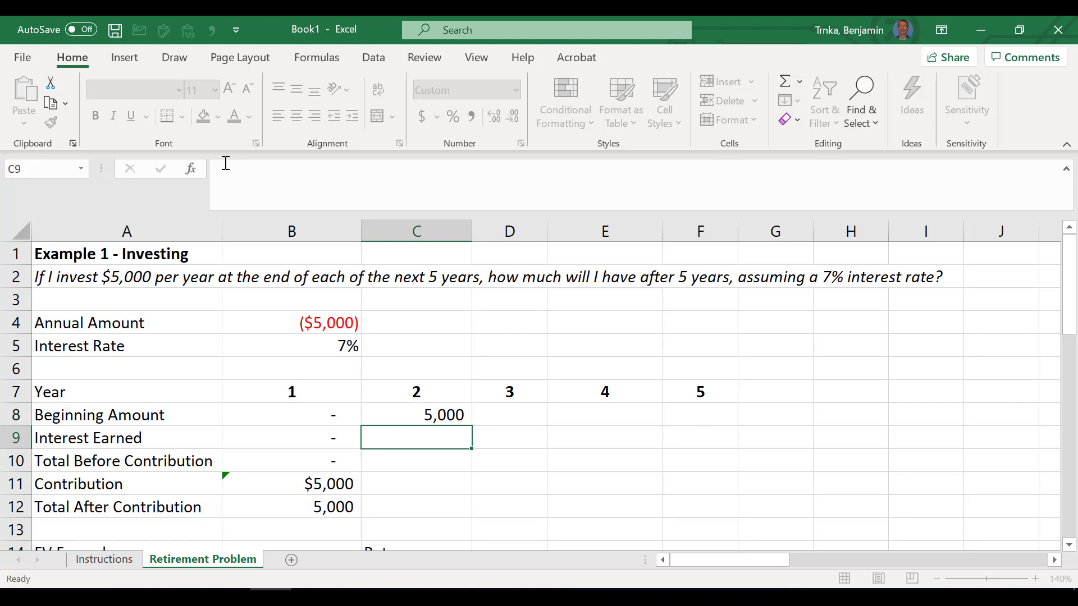
Step: Fill B9's interest formula into C9, which becomes =C8*C5 and shows zero
key(Left)
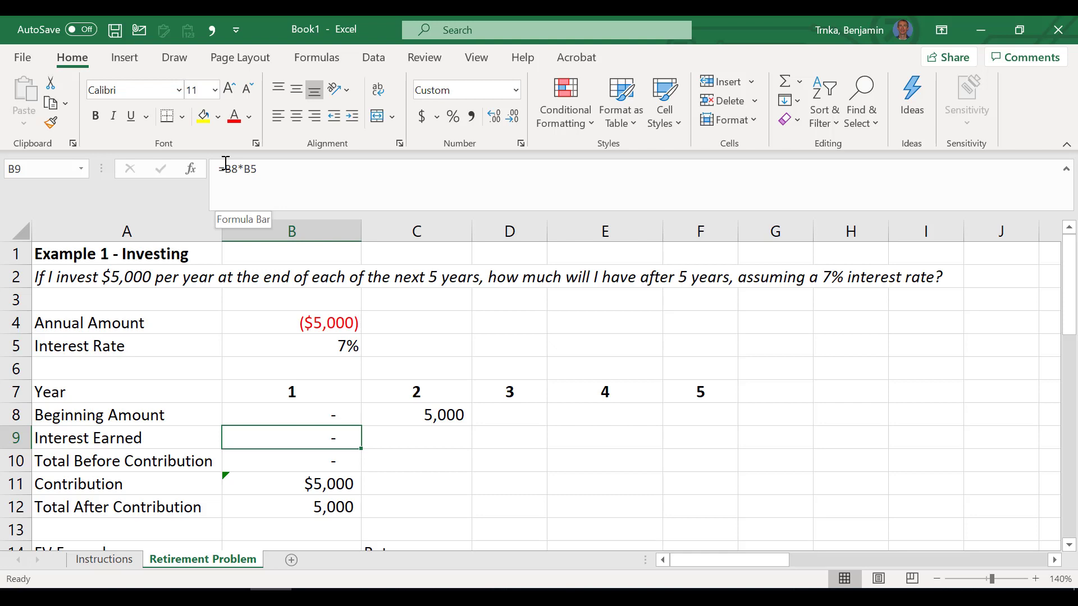
key(shift+Right)
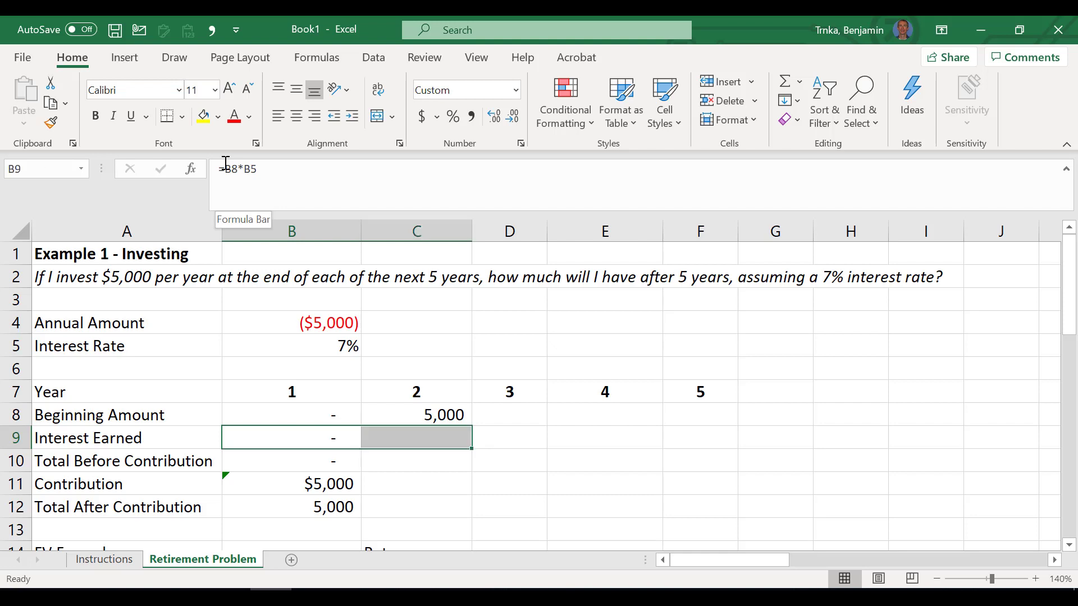
key(ctrl+r)
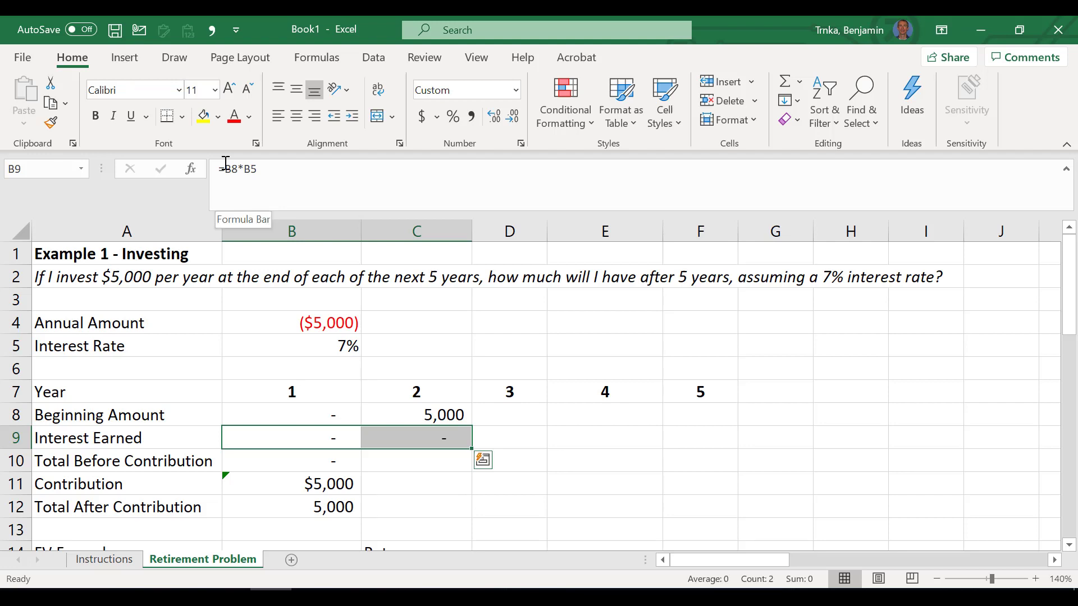
key(shift+Left)
key(Right)
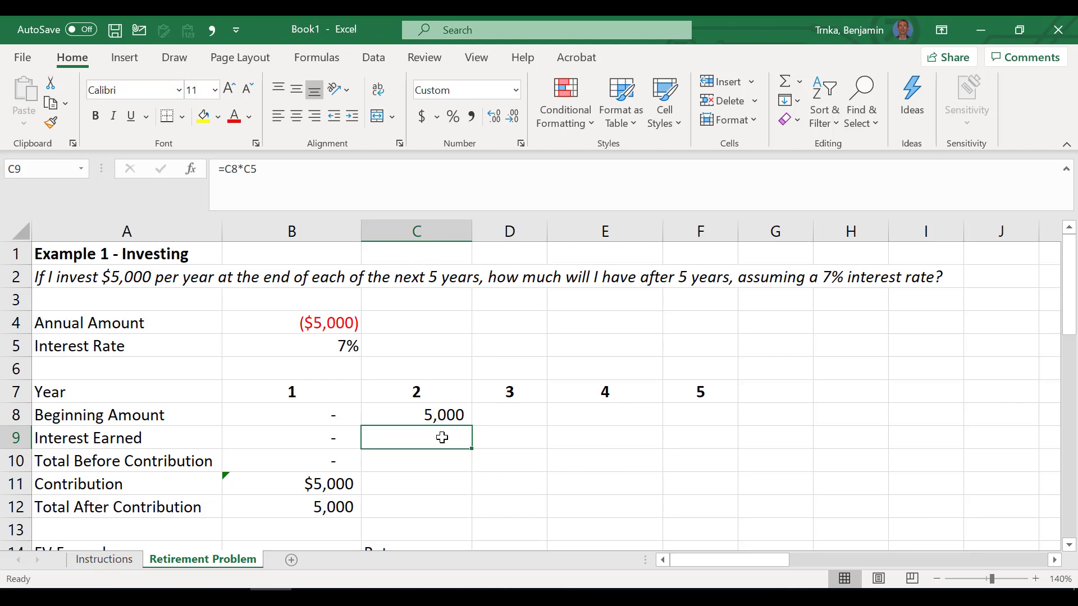
double_click(411, 433)
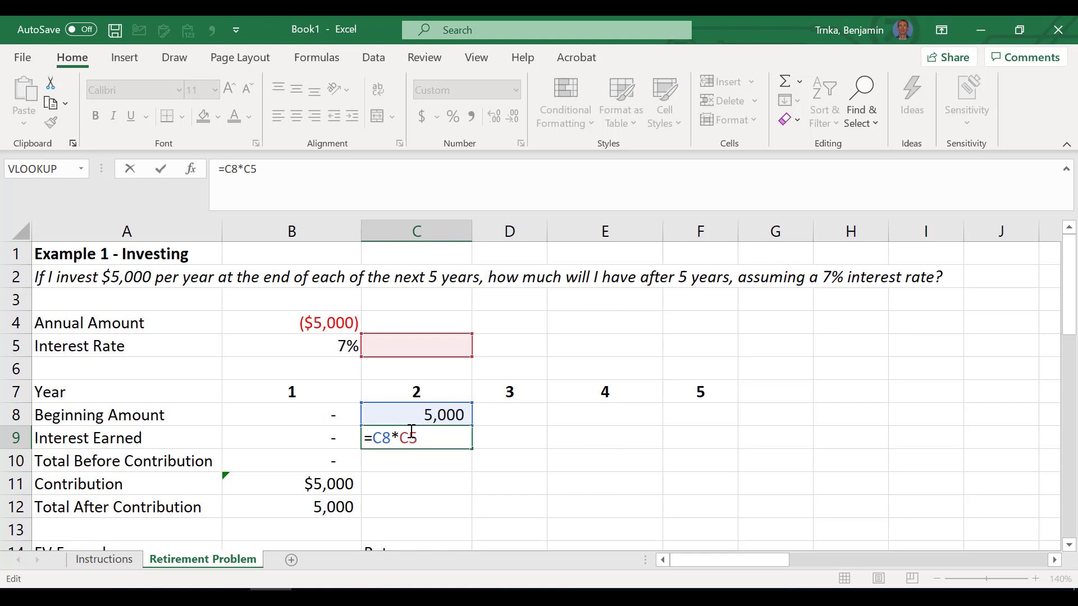
key(ctrl+Return)
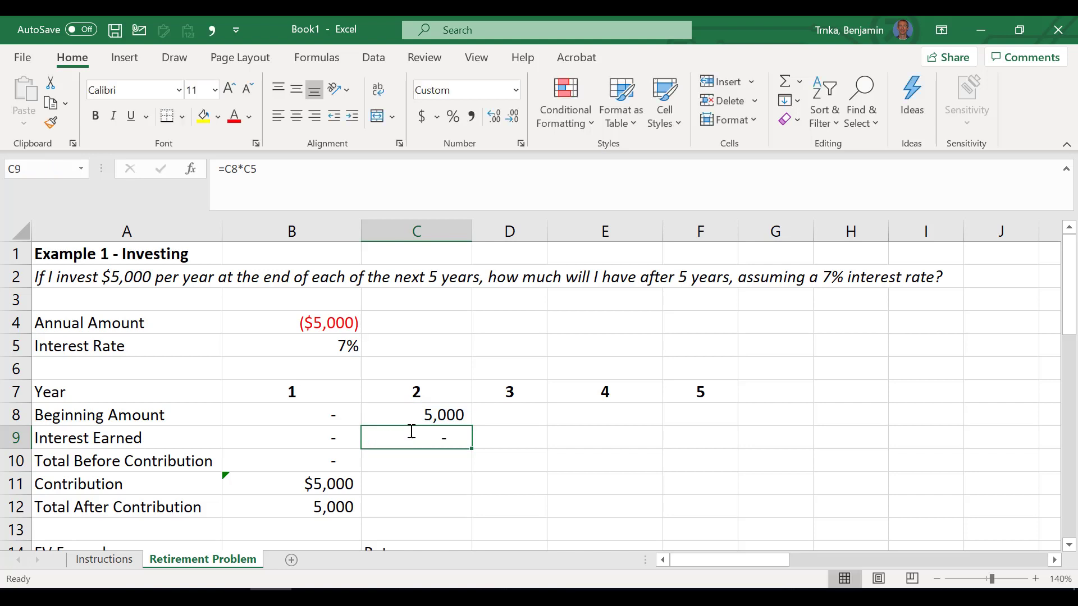
key(Left)
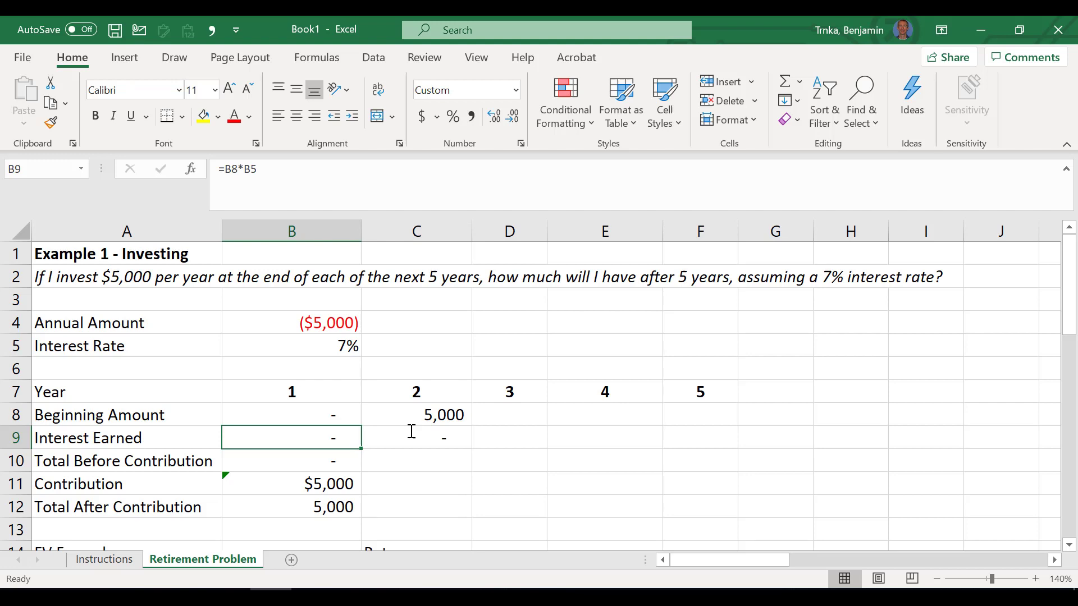
Step: Lock the rate reference in B9's interest formula to $B$5
double_click(331, 438)
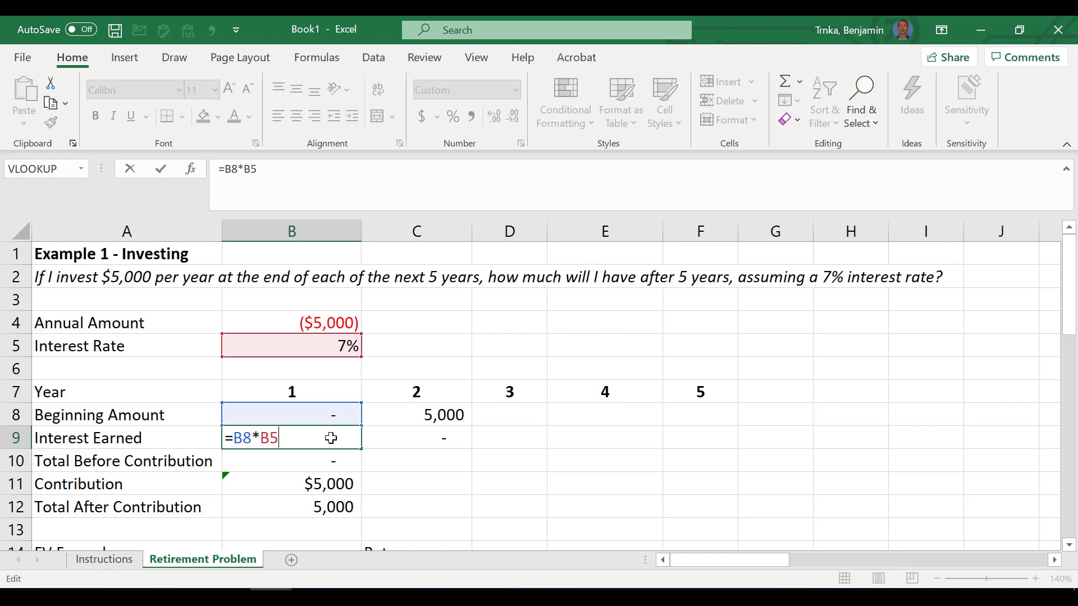
key(Escape)
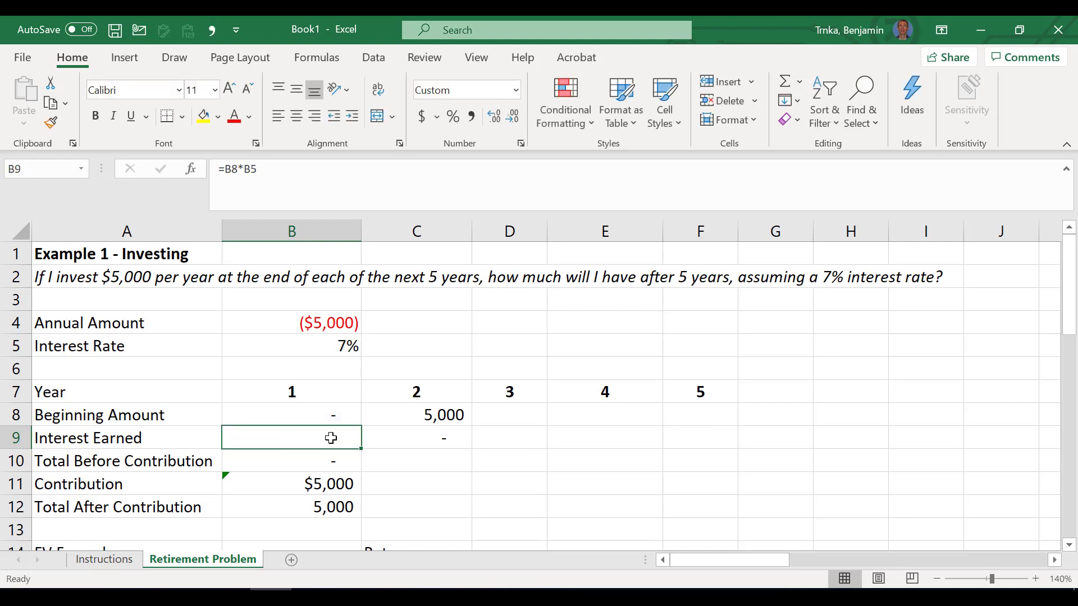
double_click(331, 438)
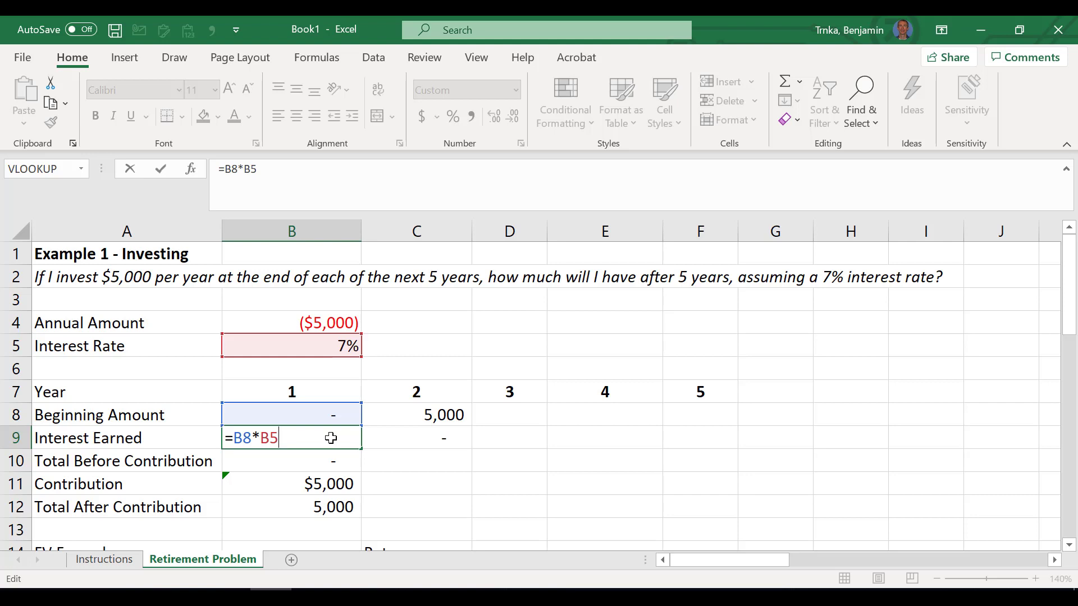
key(F4)
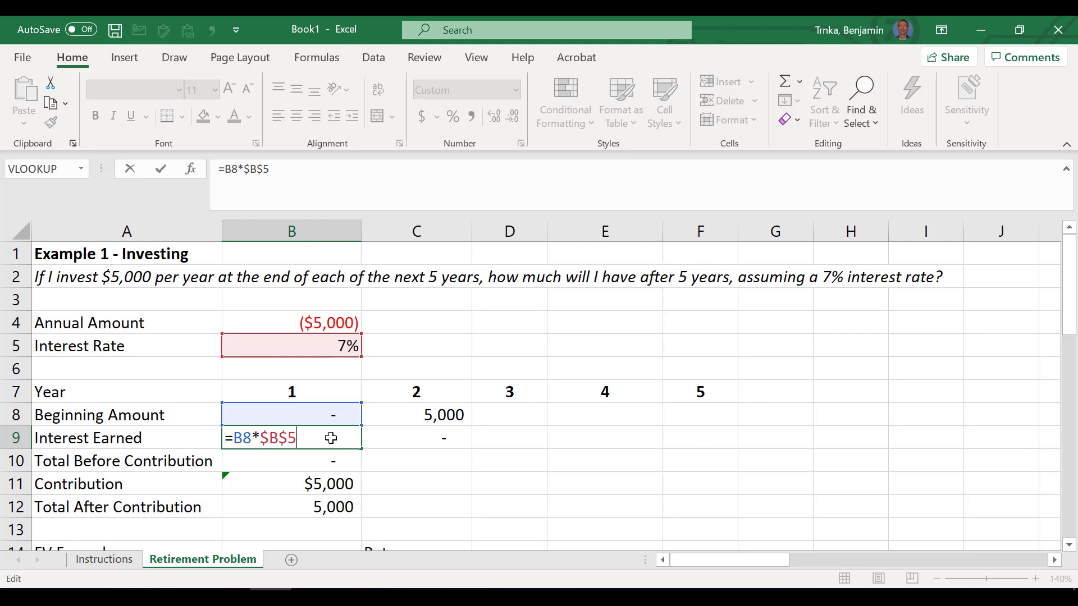
key(F4)
key(F4)
key(F4)
key(F4)
key(Return)
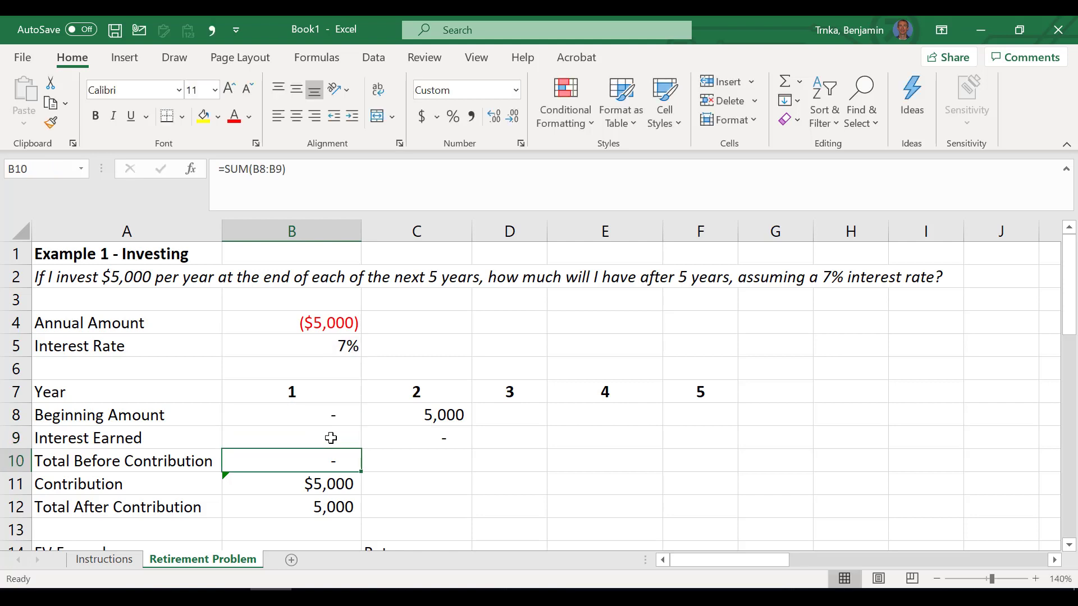
Step: Fill the corrected interest formula into C9, now =C8*$B$5 showing 350
click(330, 438)
key(shift+Right)
key(ctrl+r)
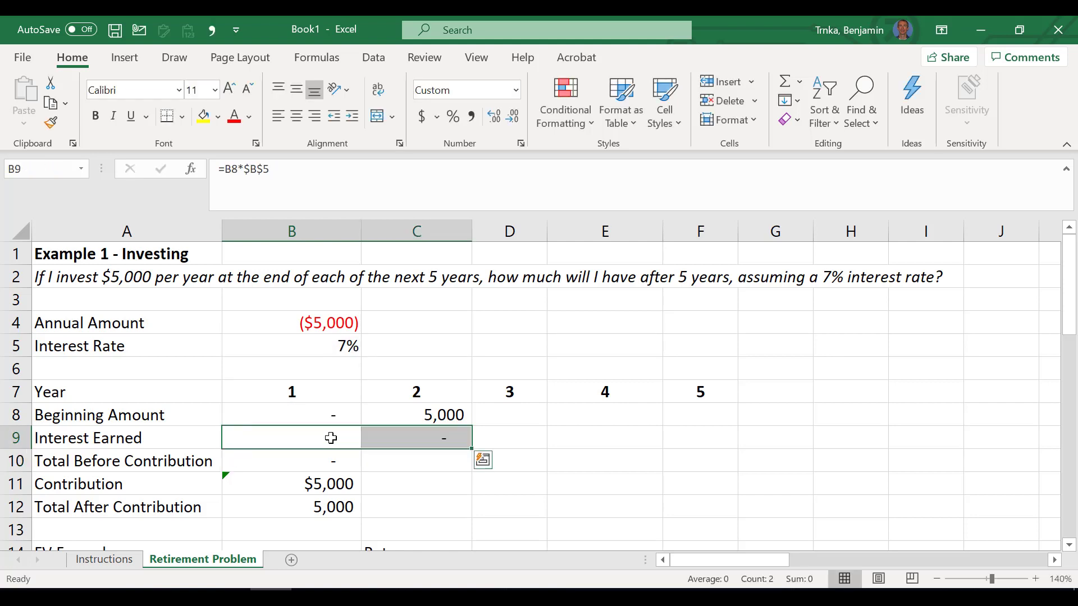
key(Right)
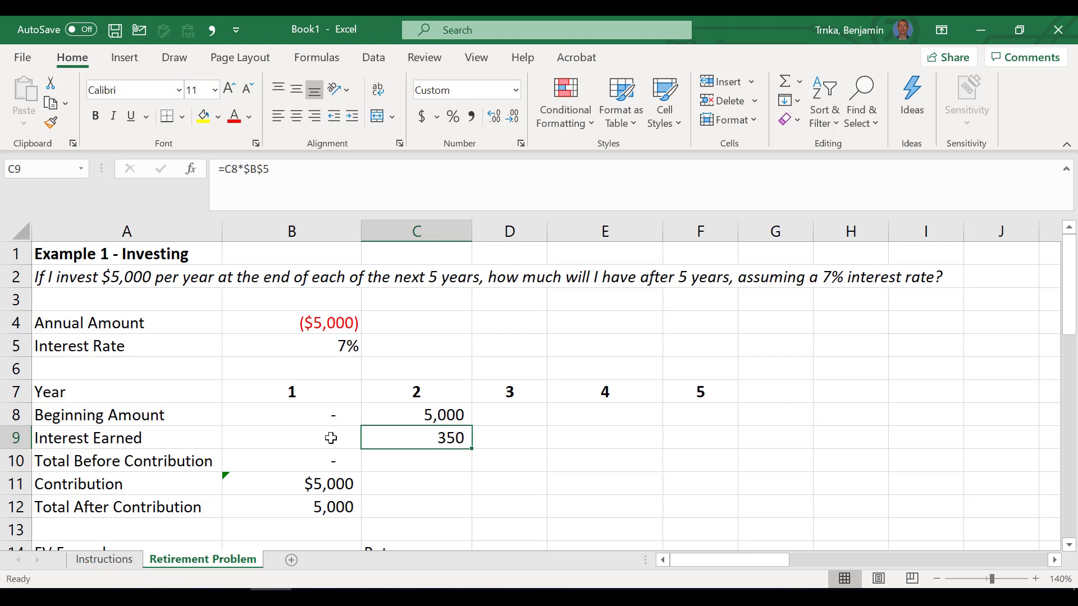
key(Down)
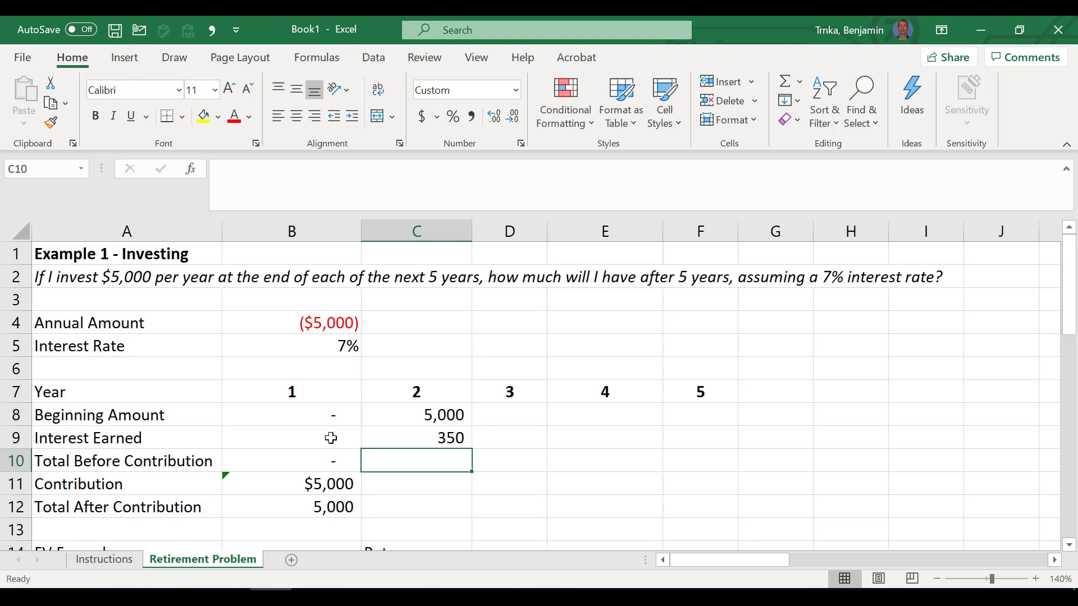
key(Up)
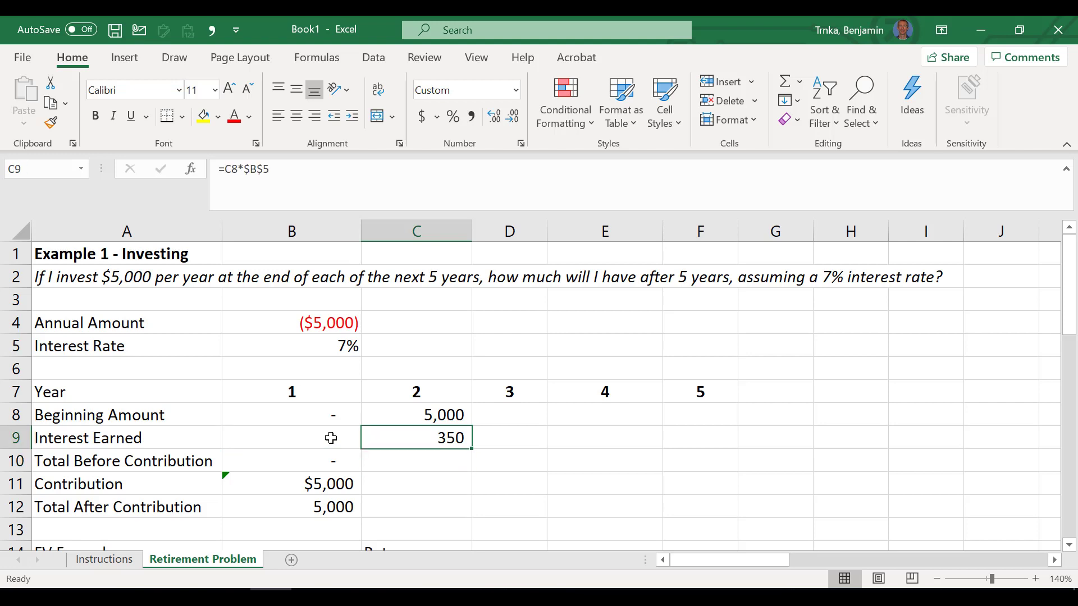
key(F2)
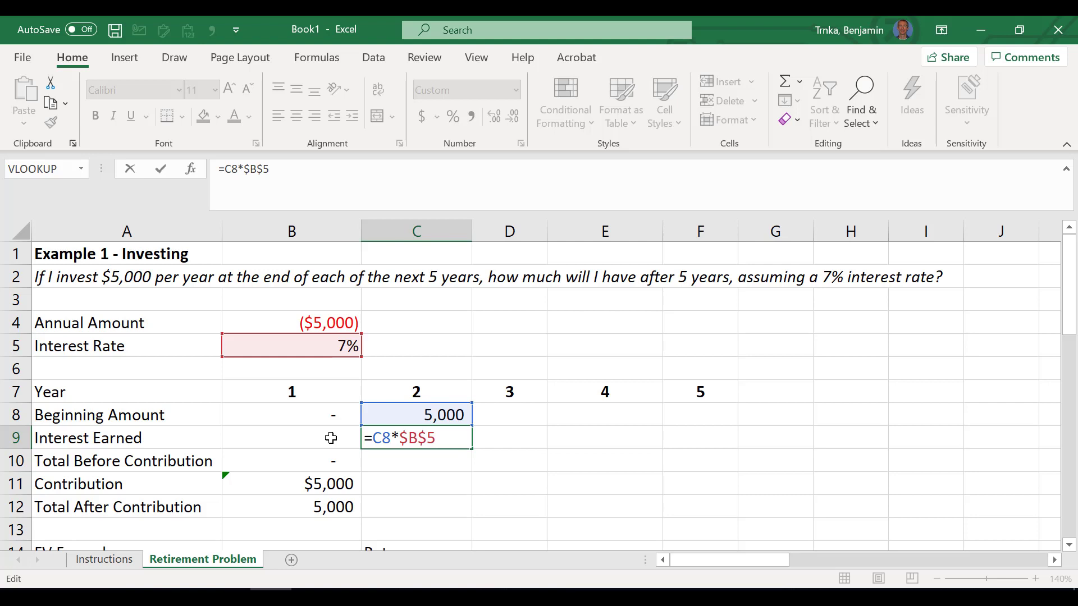
key(Return)
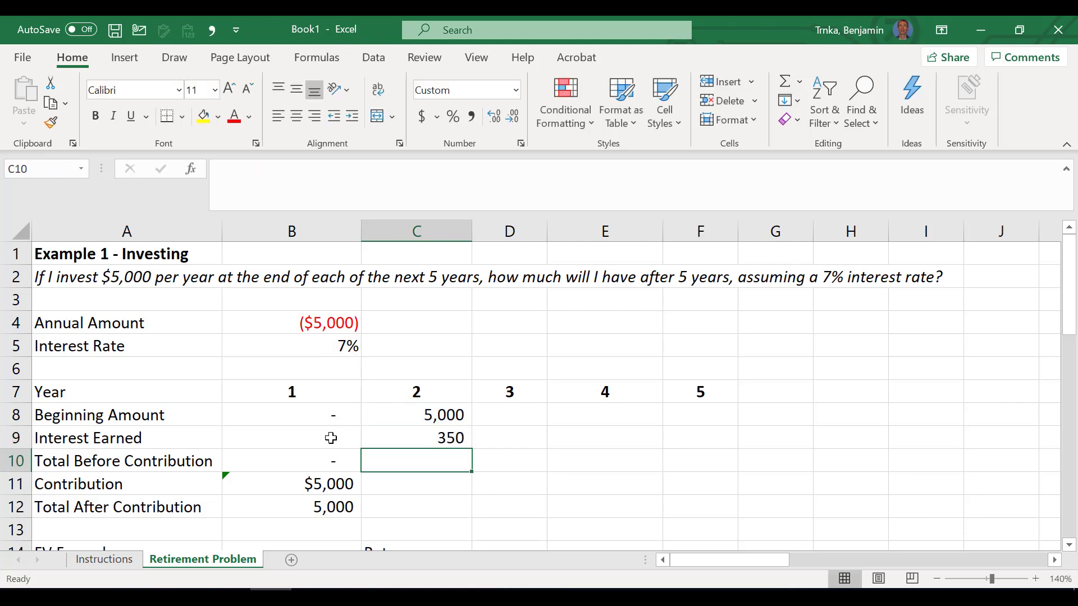
Step: Copy the Total Before Contribution formula into year 2's C10
key(Left)
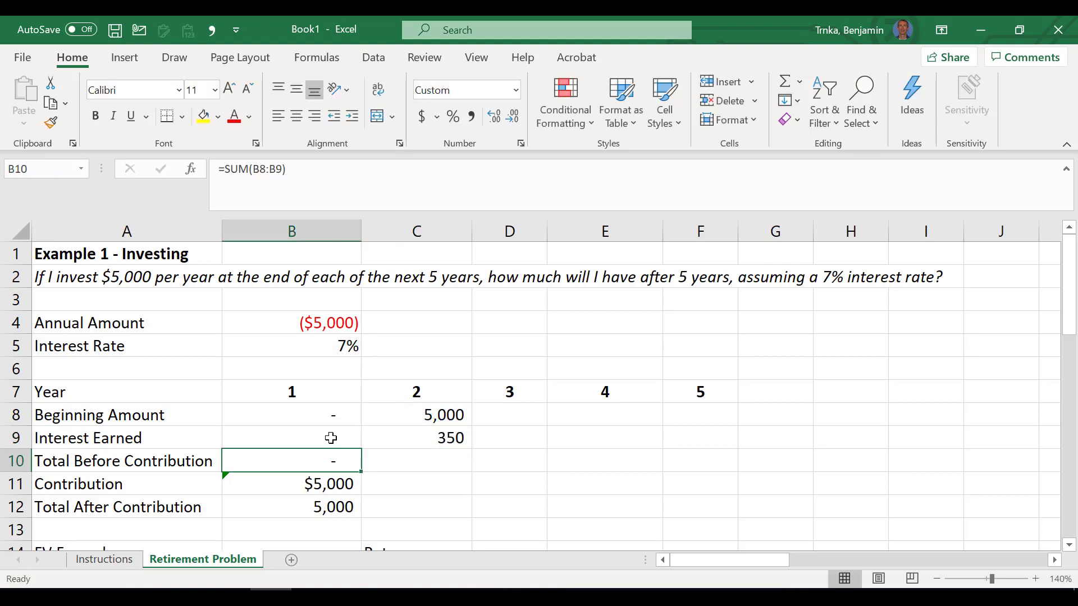
key(shift+Right)
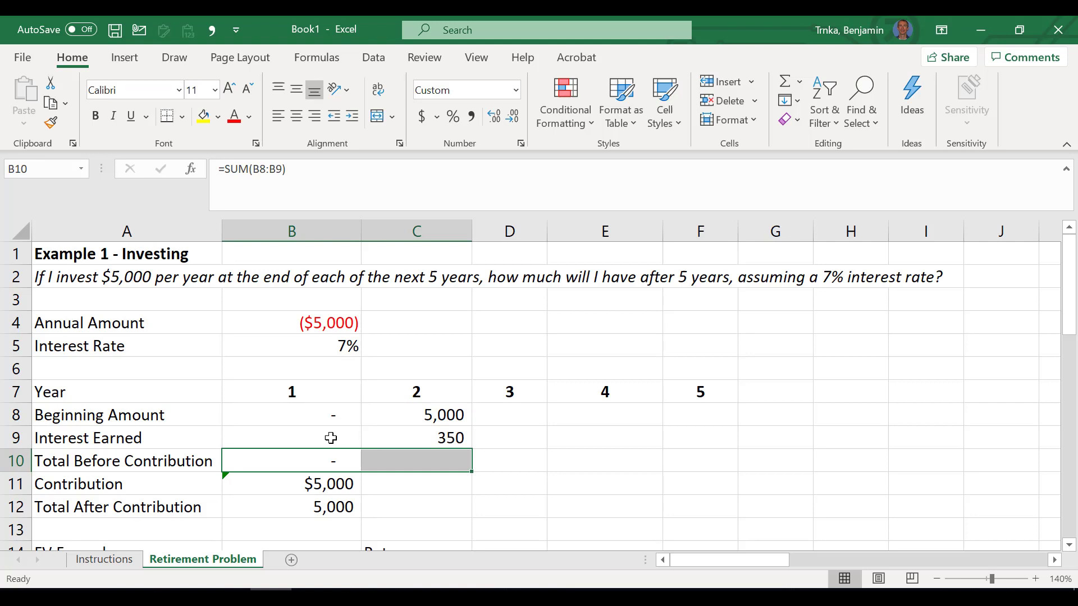
key(ctrl+r)
Step: Fill the contribution formula into C11, find it shows $0, and undo it
key(Down)
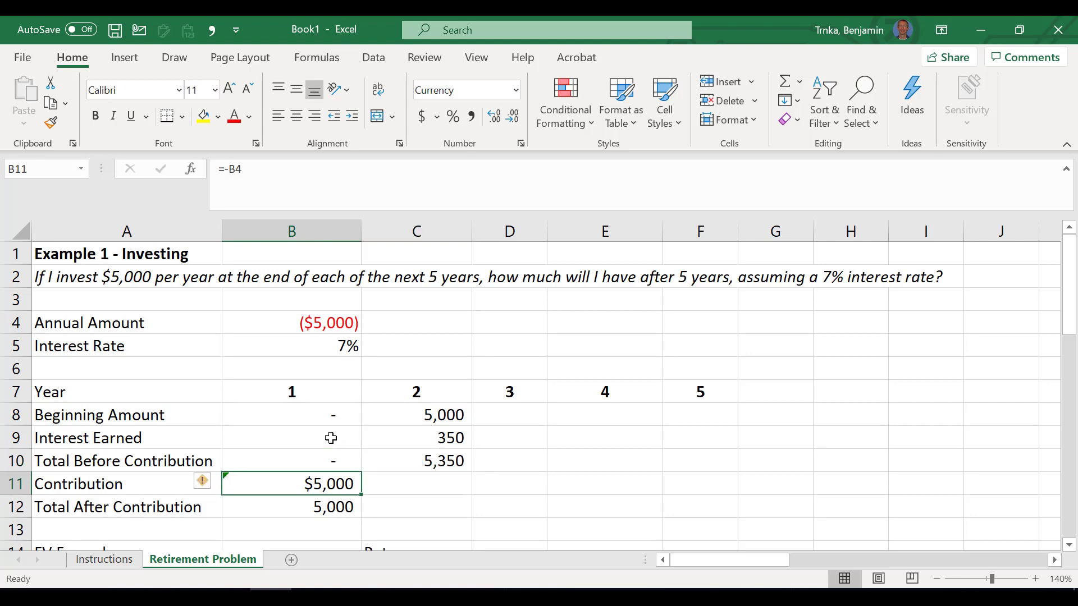
key(shift+Right)
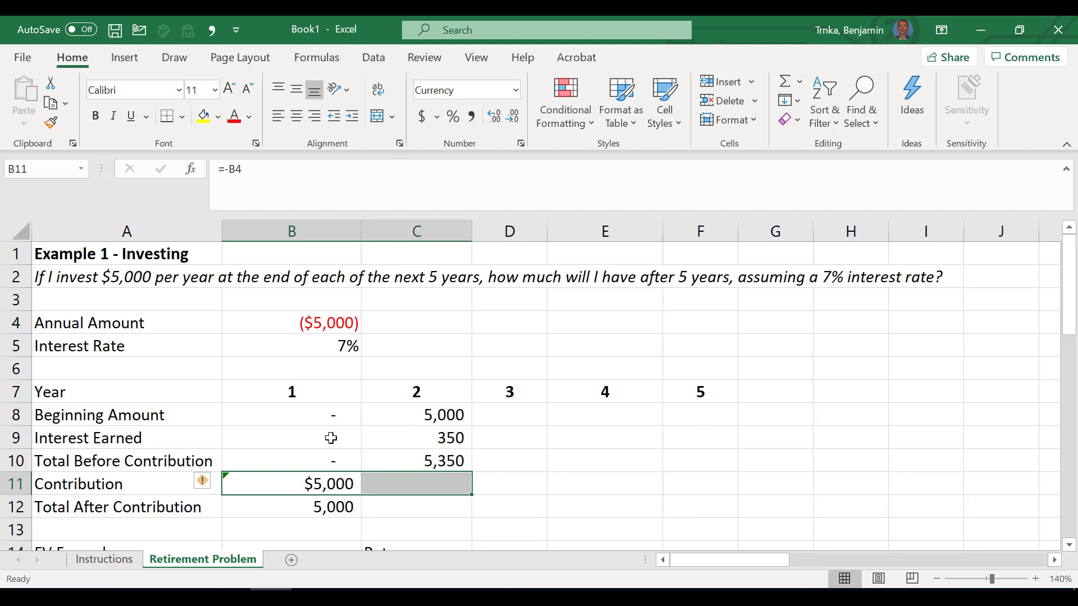
key(ctrl+r)
key(Right)
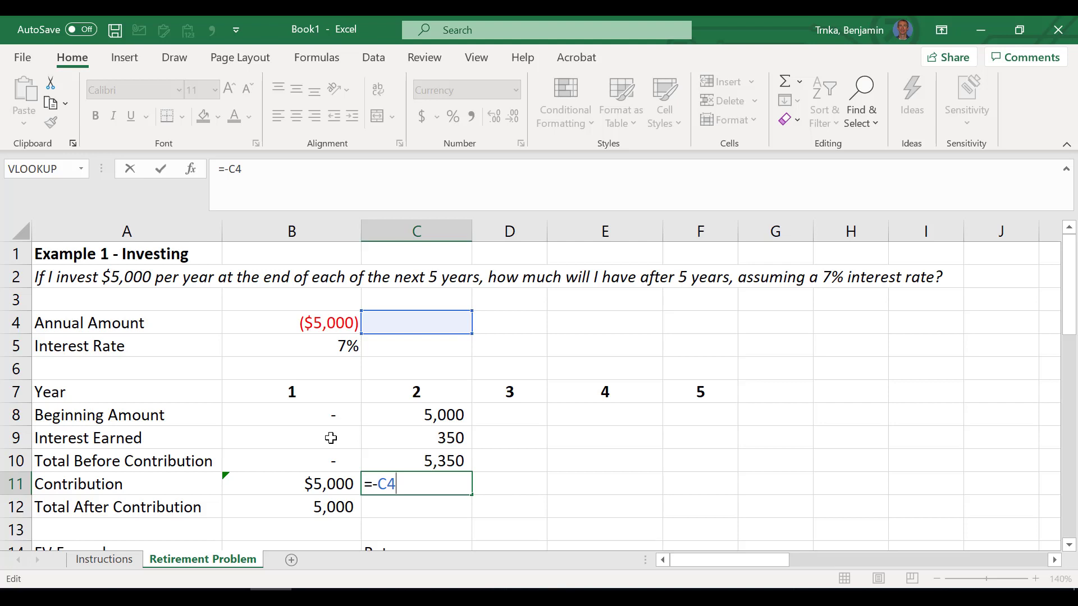
key(ctrl+Return)
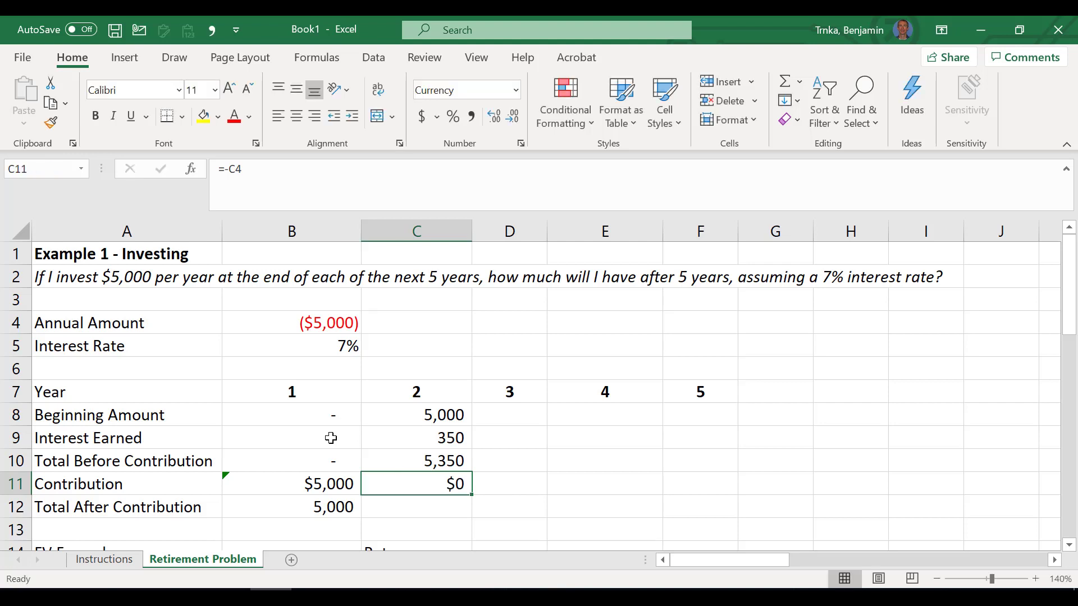
key(ctrl+z)
Step: Lock B11's contribution as =-$B$4 and fill it into year 2's contribution
key(Left)
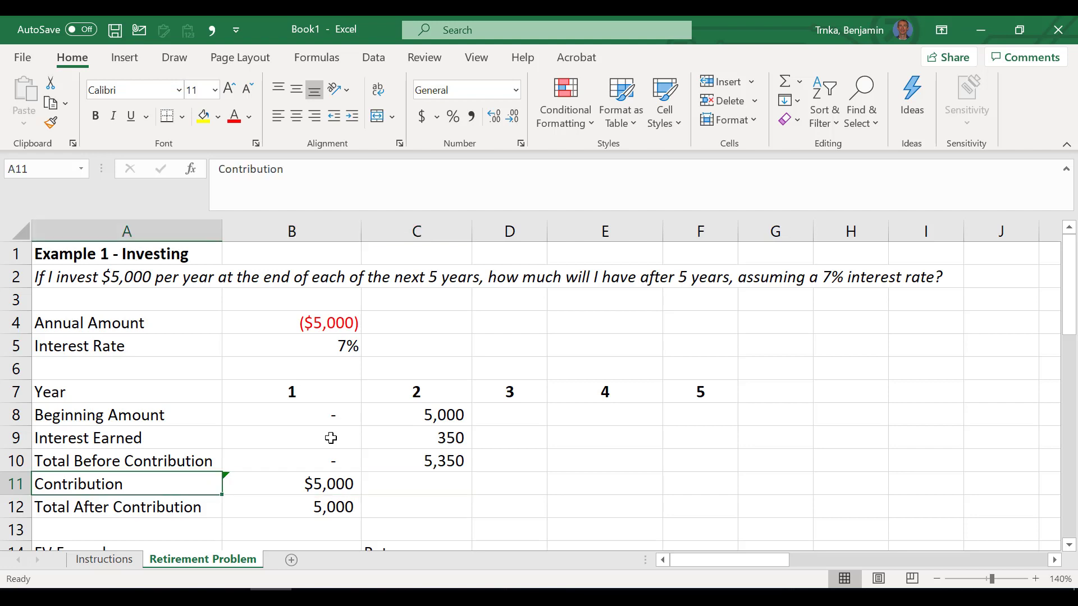
key(Right)
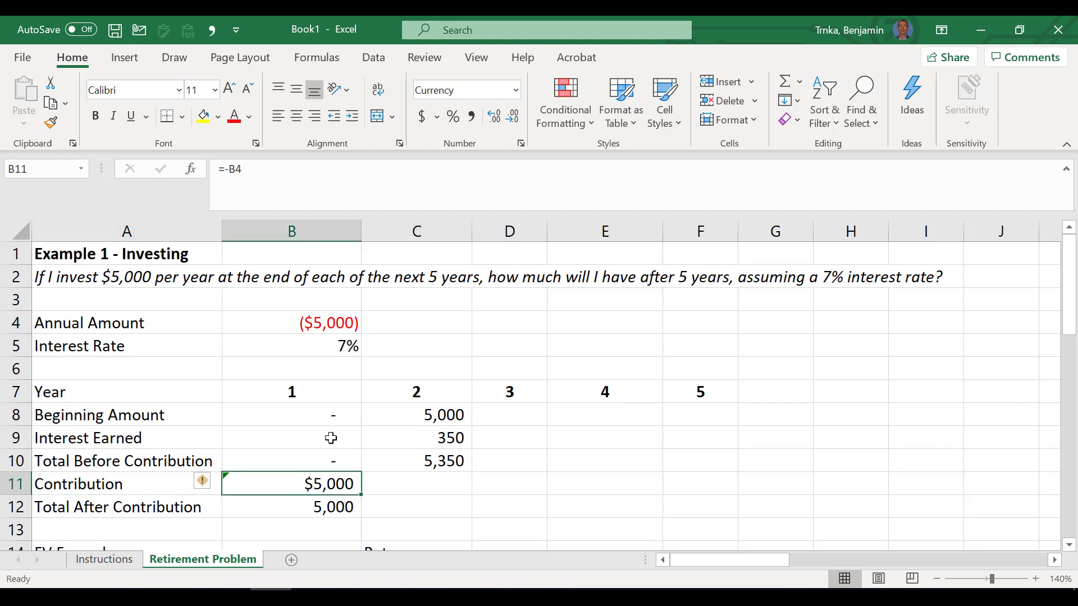
key(F2)
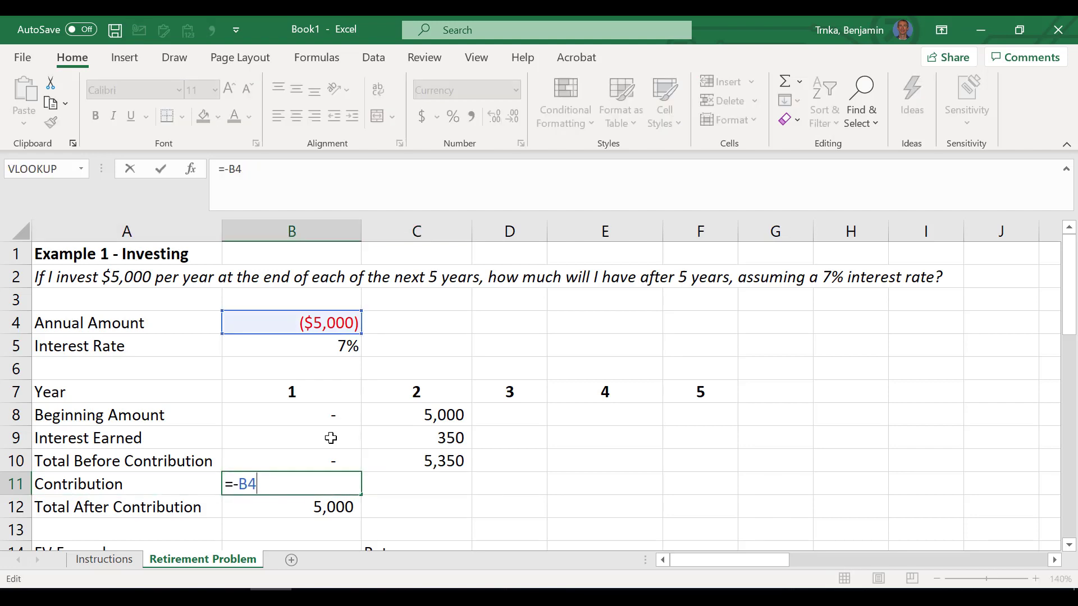
key(F4)
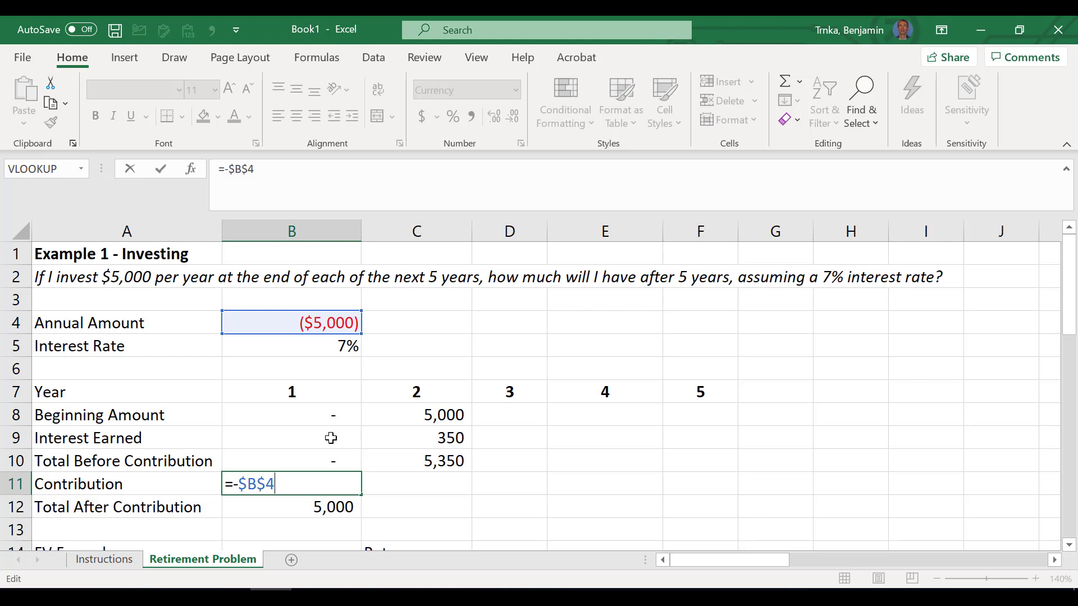
key(Return)
key(Up)
key(shift+Right)
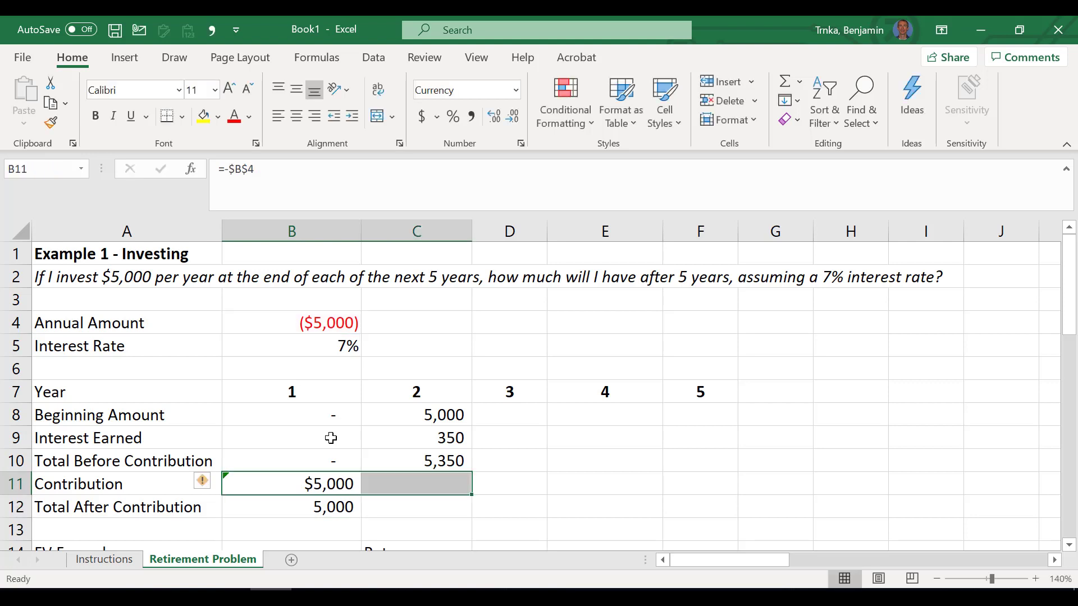
key(ctrl+r)
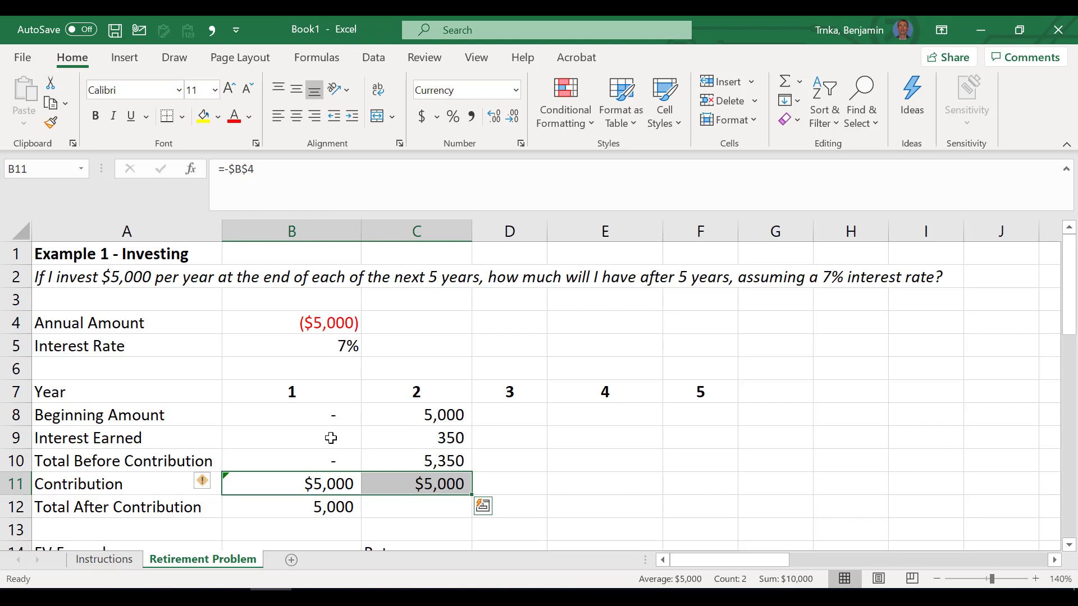
key(Down)
Step: Fill Total After Contribution into C12 to show 10,350, then select C8:C12
key(shift+Right)
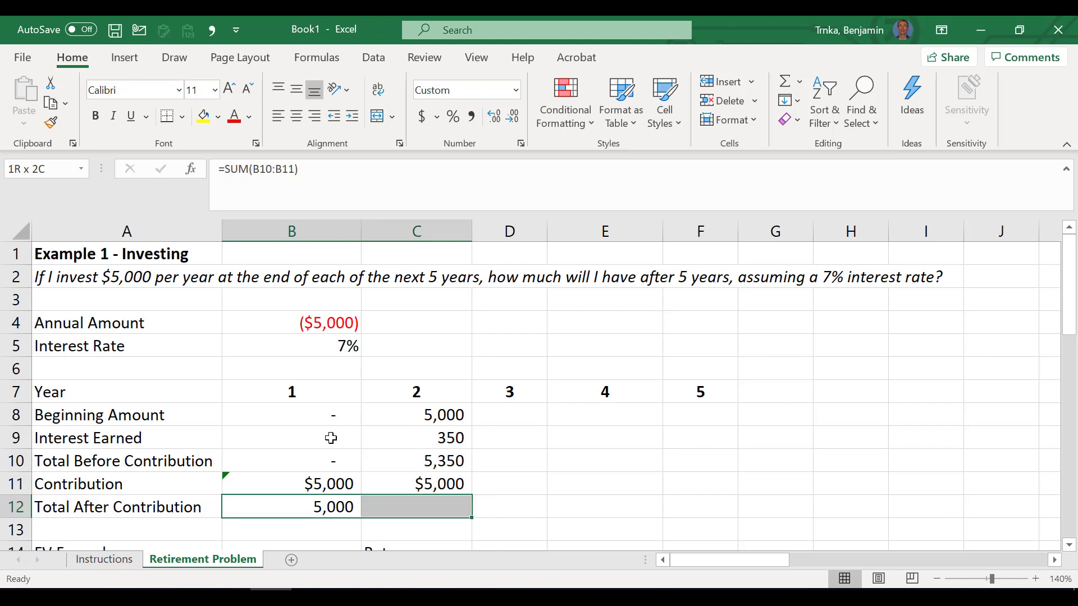
key(ctrl+r)
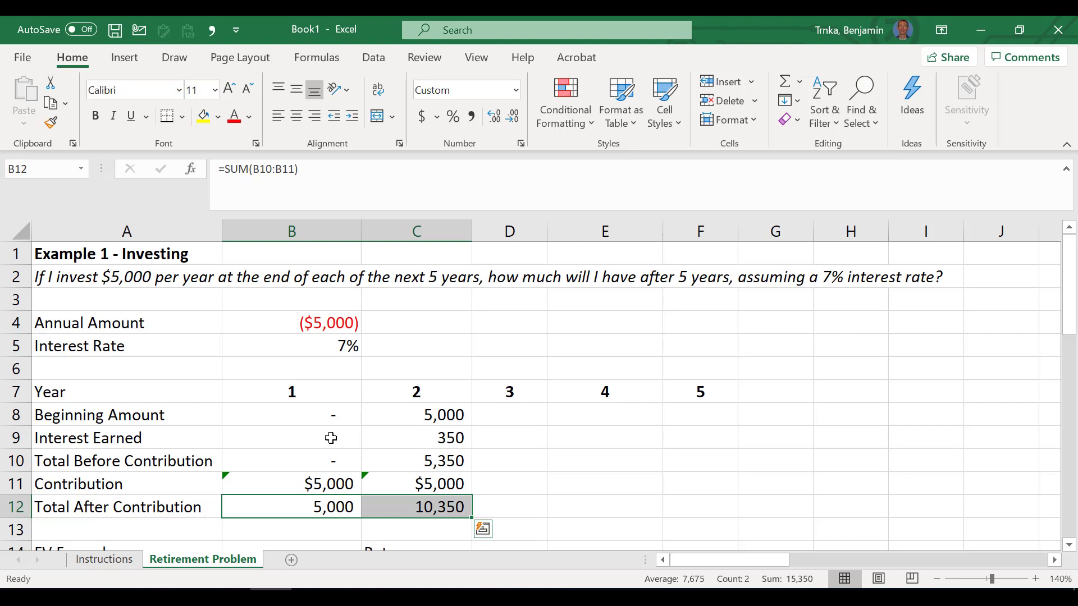
key(Up)
key(Up)
key(Up)
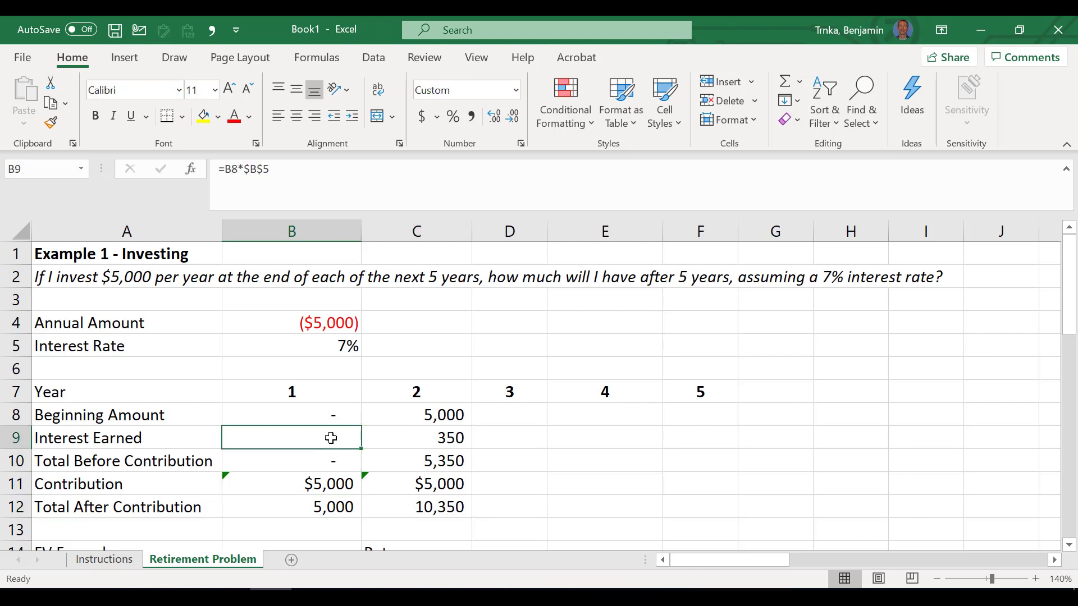
key(Up)
key(Right)
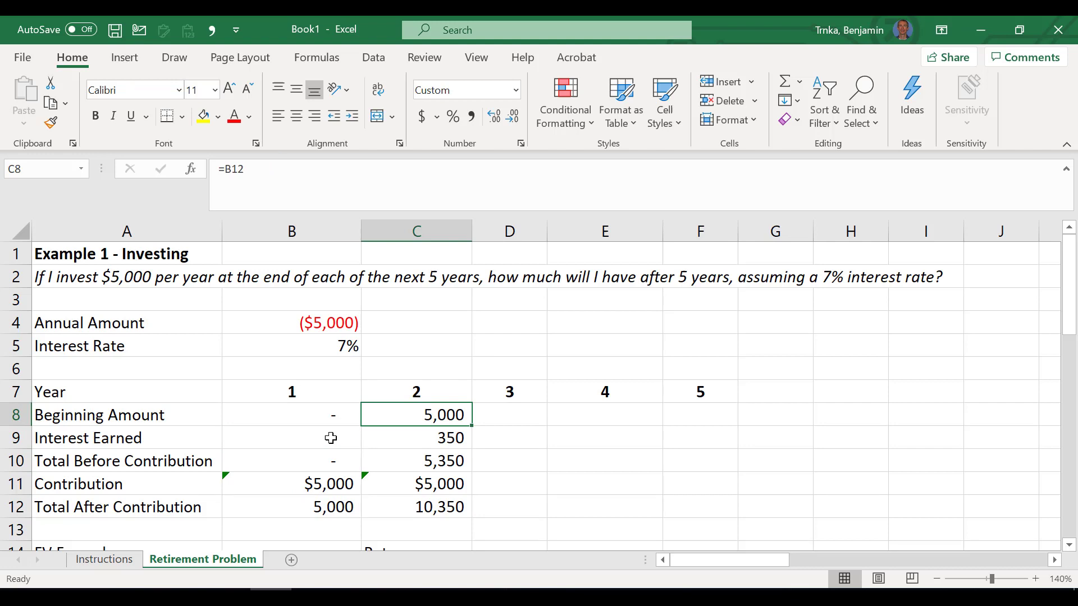
key(ctrl+shift+Down)
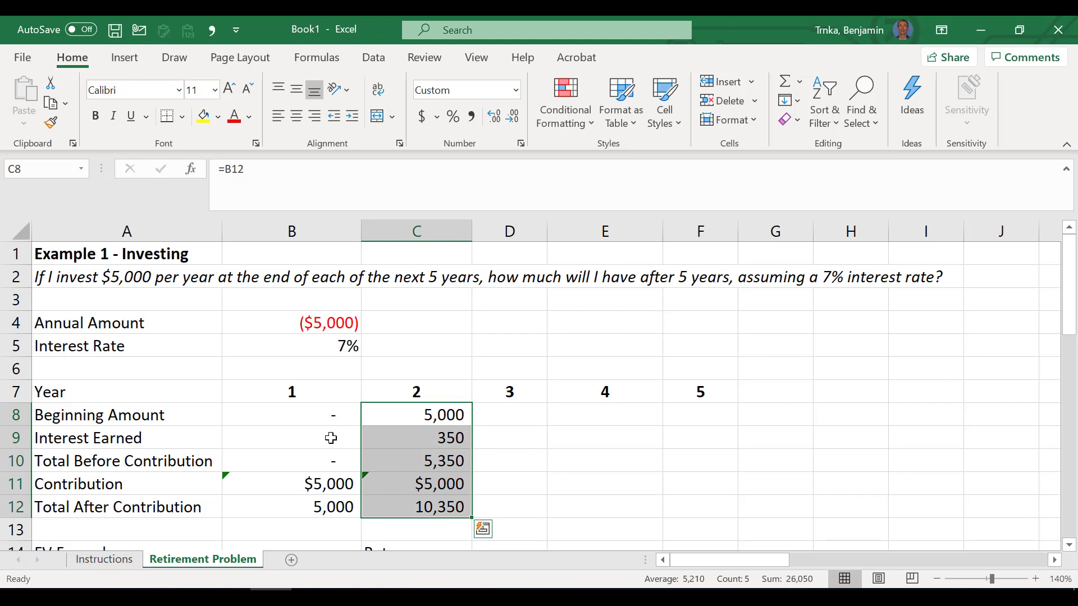
Step: Fill year 2's formulas across years 3–5, reaching 28,754 in year 5
key(shift+Right)
key(shift+Right)
key(shift+Right)
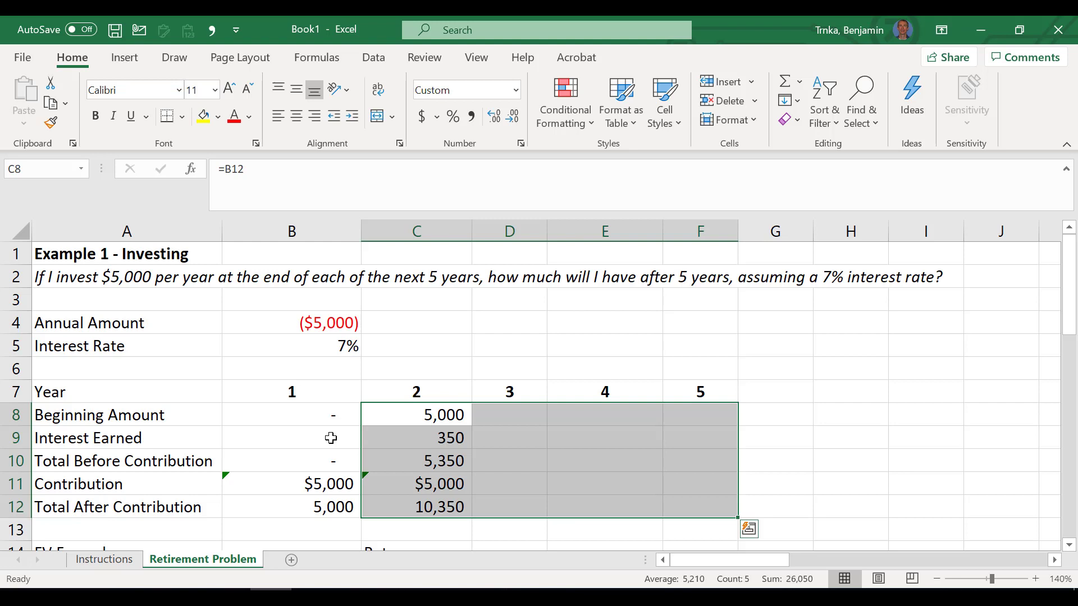
key(ctrl+r)
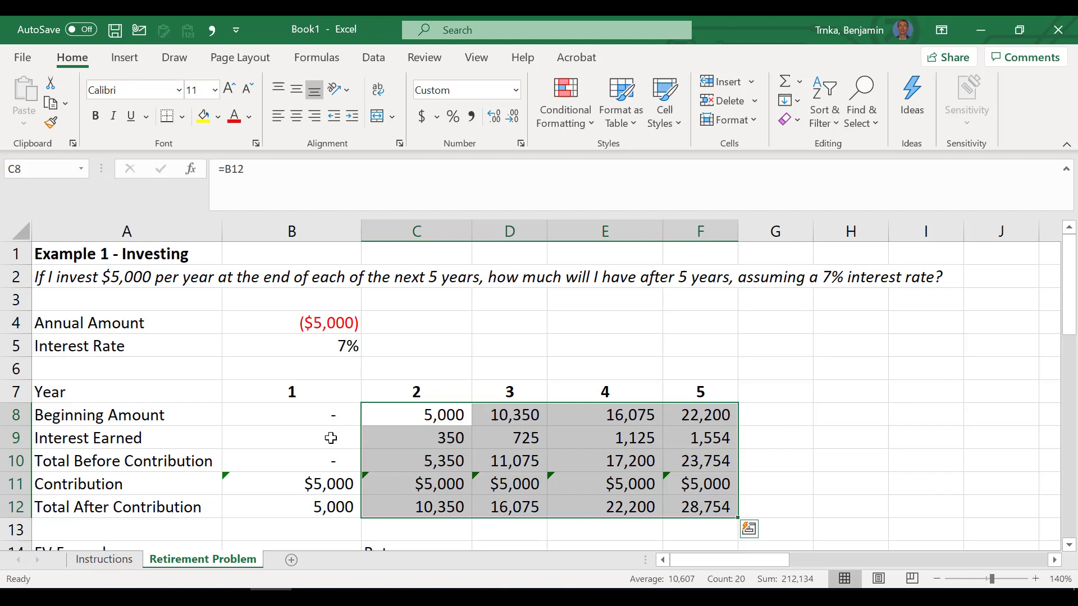
key(Down)
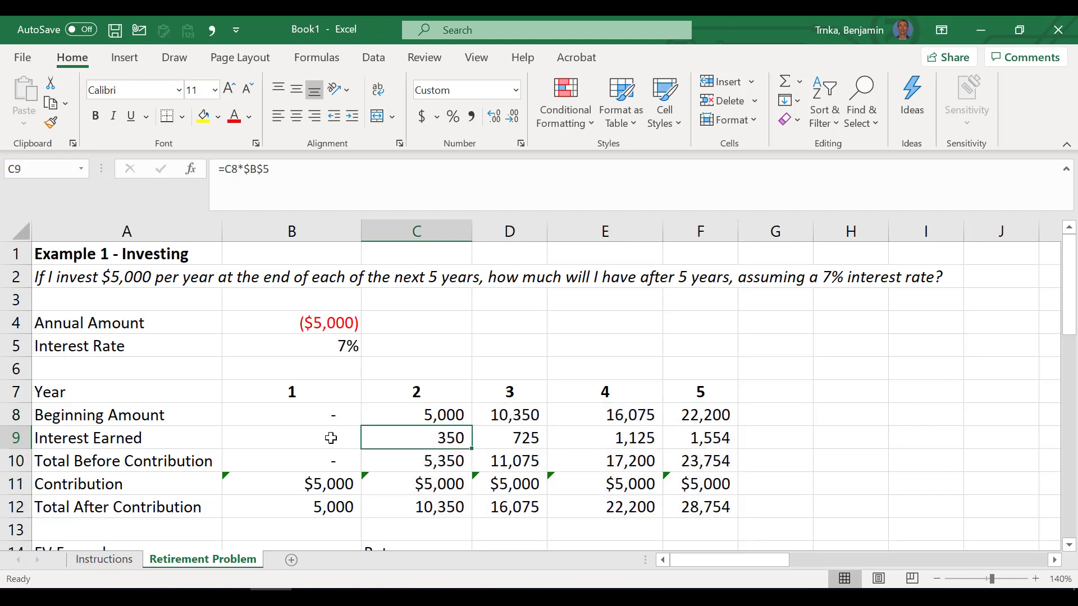
key(Up)
key(Up)
key(Up)
key(Up)
key(Up)
key(Left)
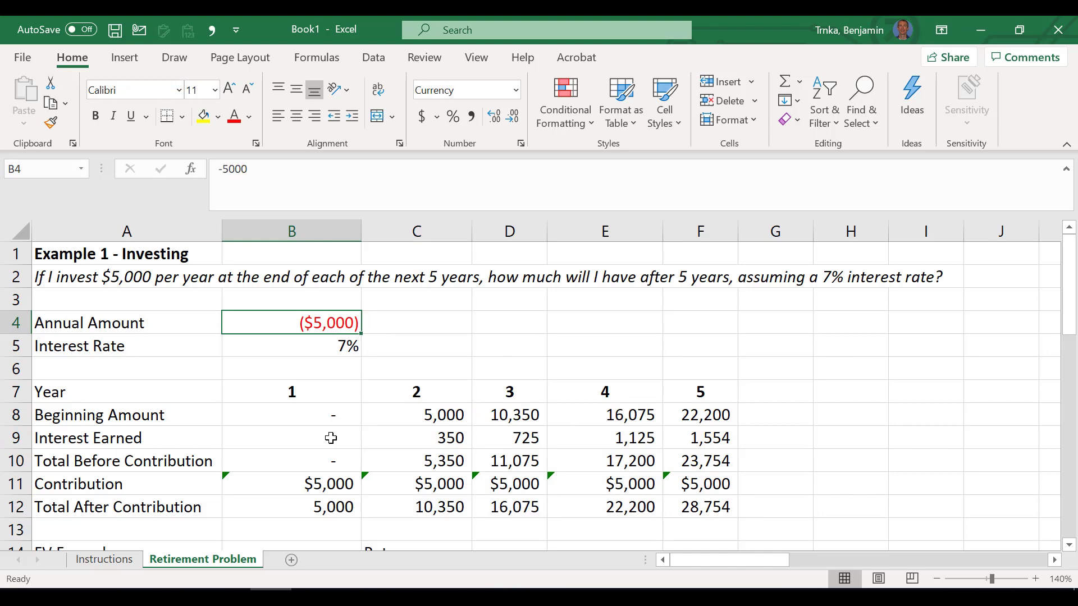
key(ctrl+Page_Up)
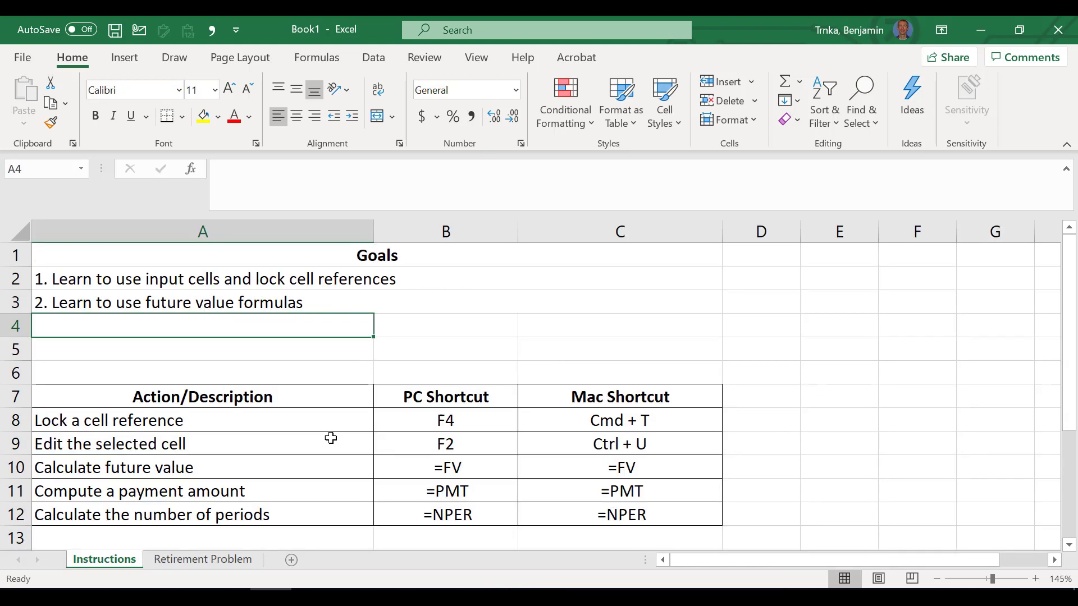
key(Down)
key(Down)
key(Down)
key(Down)
key(Up)
key(Up)
key(Up)
key(Up)
key(Up)
key(Up)
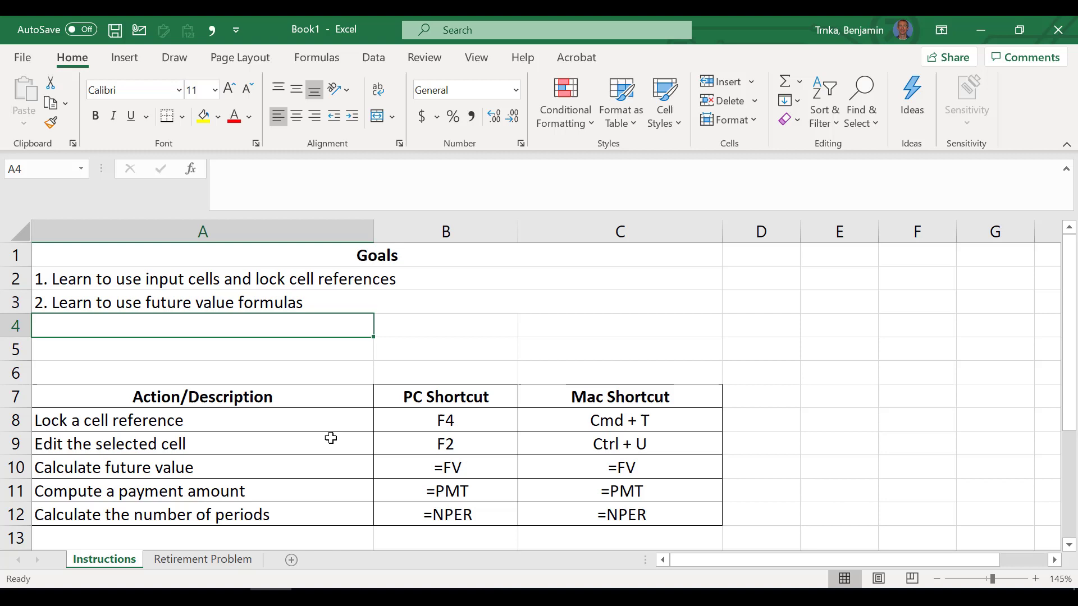
key(ctrl+Page_Down)
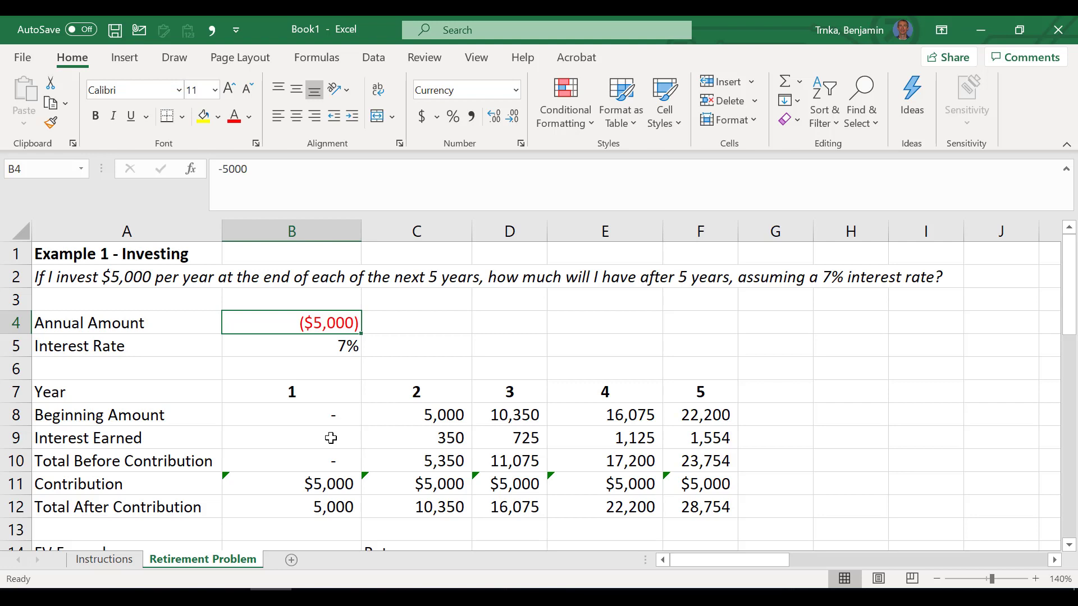
key(Down)
text(10%)
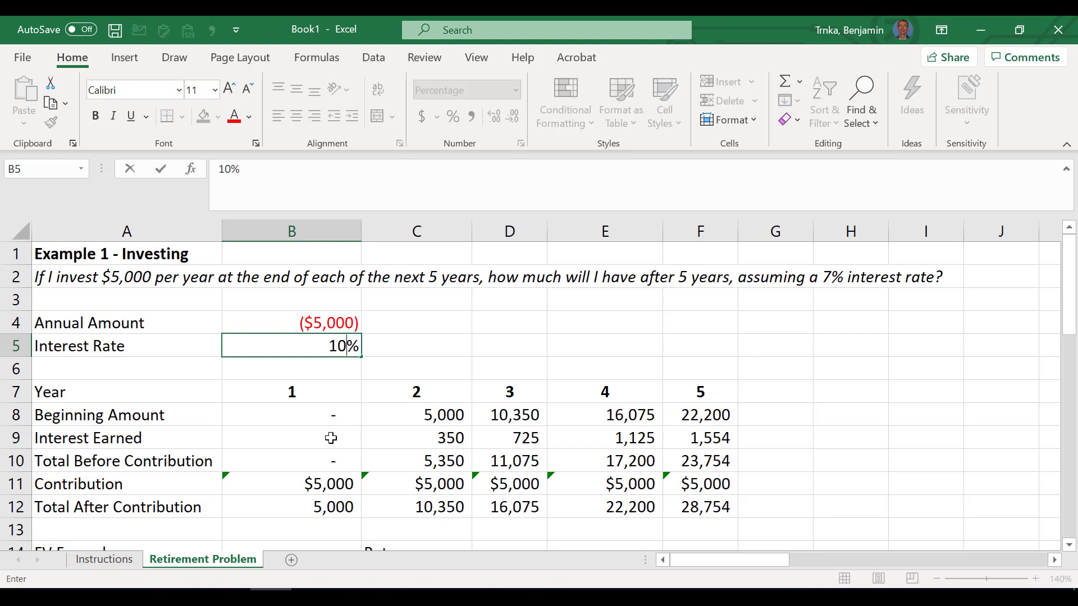
key(Return)
key(Right)
key(Right)
key(Right)
key(Right)
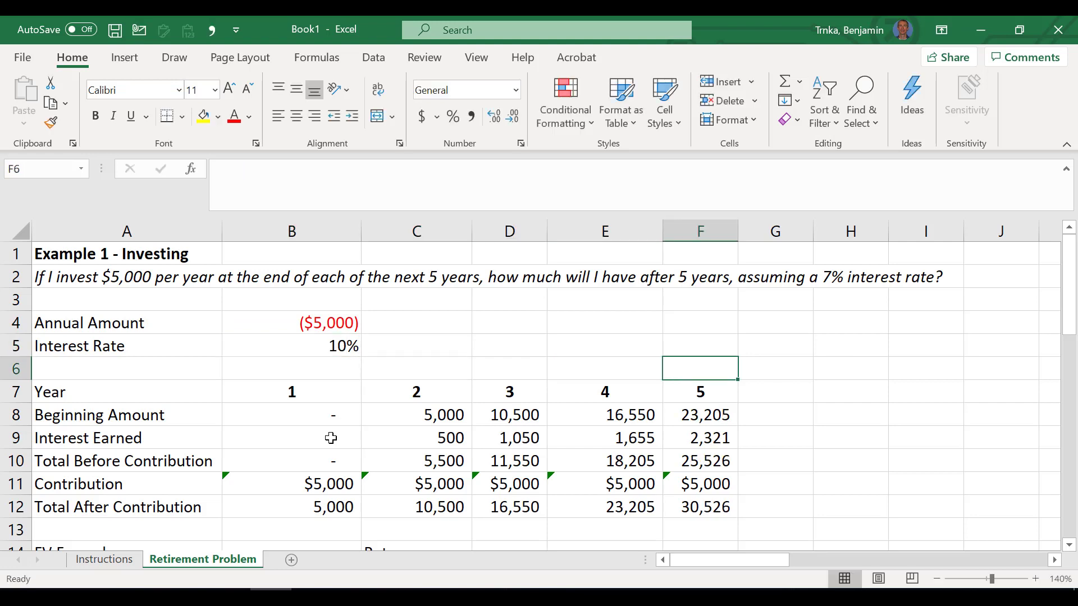
key(Down)
key(Down)
key(Down)
key(Down)
key(Down)
key(Down)
key(Left)
key(Left)
key(Left)
key(Left)
key(Left)
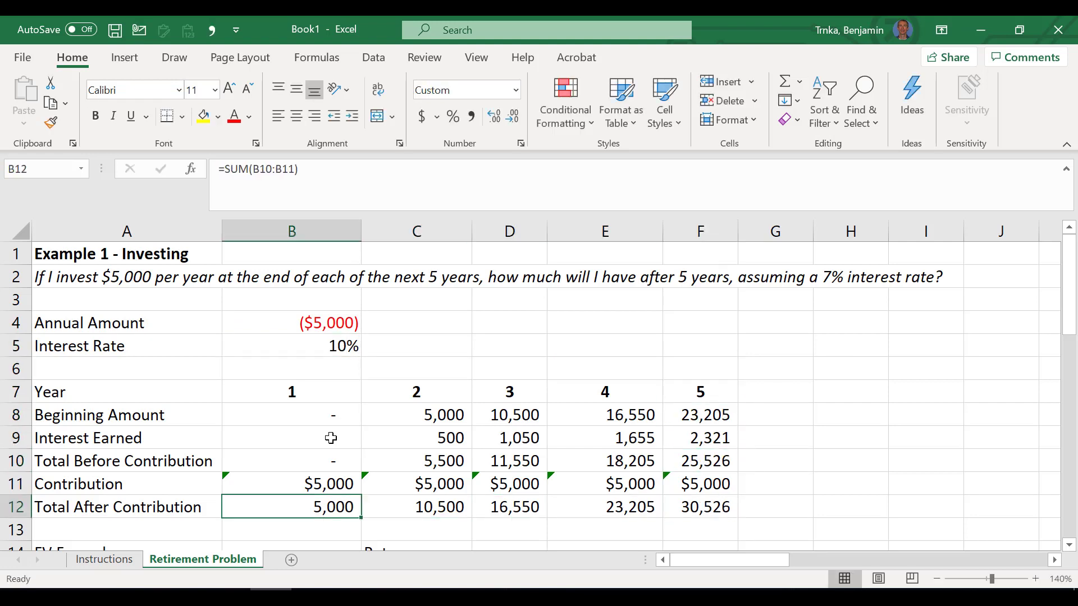
key(Up)
key(Up)
key(Up)
key(Up)
key(Up)
key(Up)
key(Up)
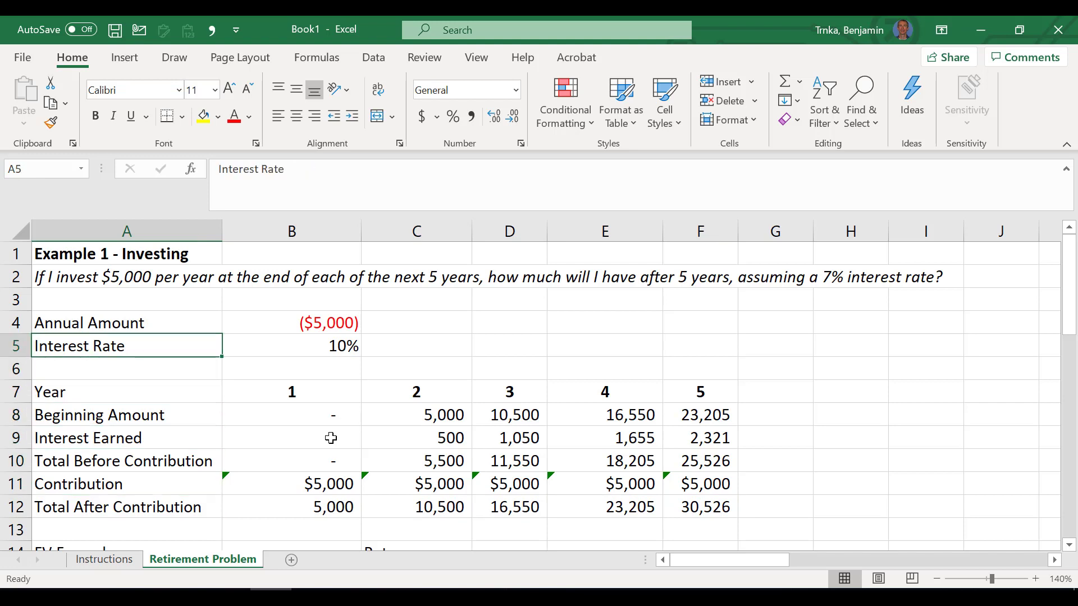
key(Right)
key(Right)
key(Left)
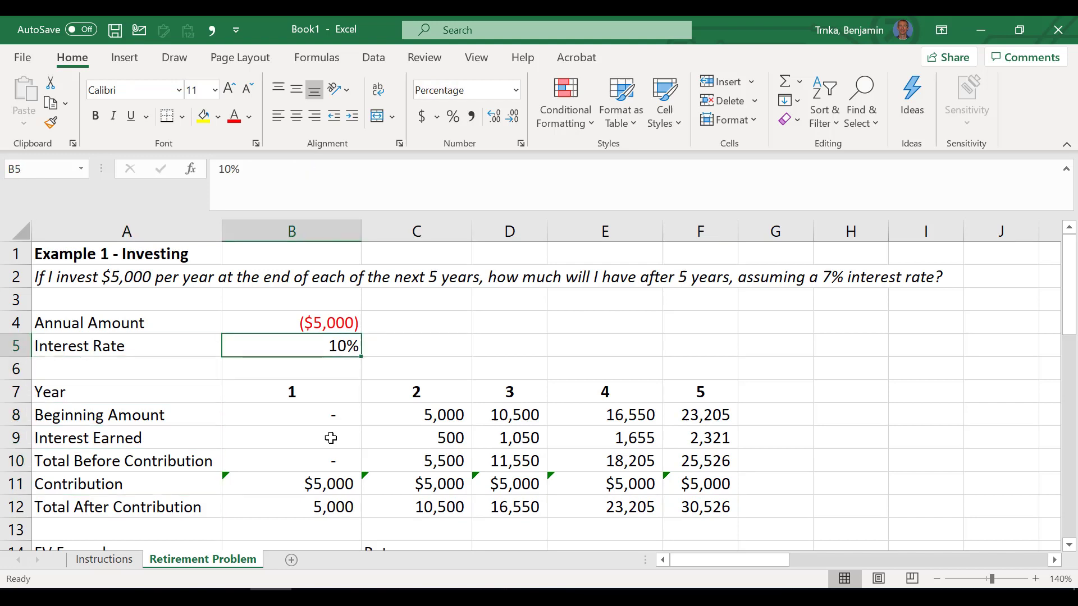
text(3)
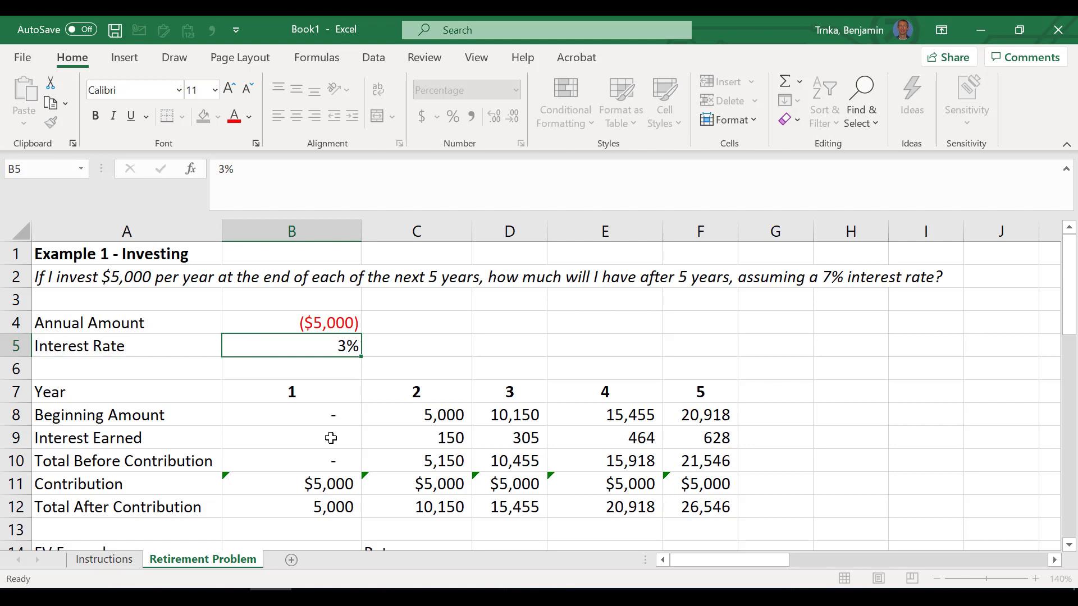
key(Return)
key(Up)
key(Right)
key(Right)
key(Right)
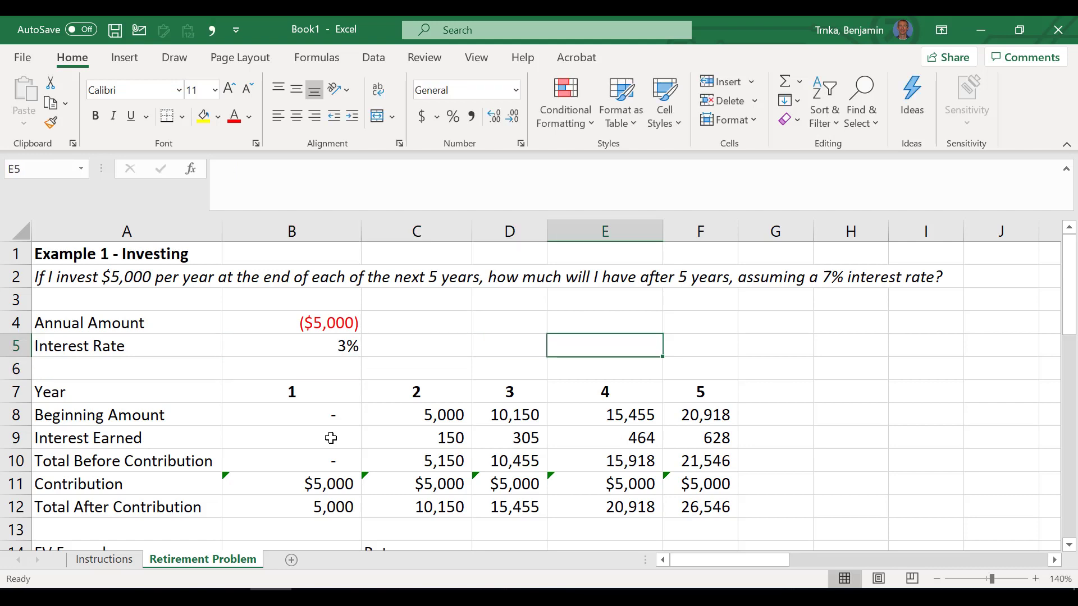
key(Right)
key(Down)
key(Down)
key(Down)
key(Down)
key(Left)
key(Left)
key(Left)
key(Up)
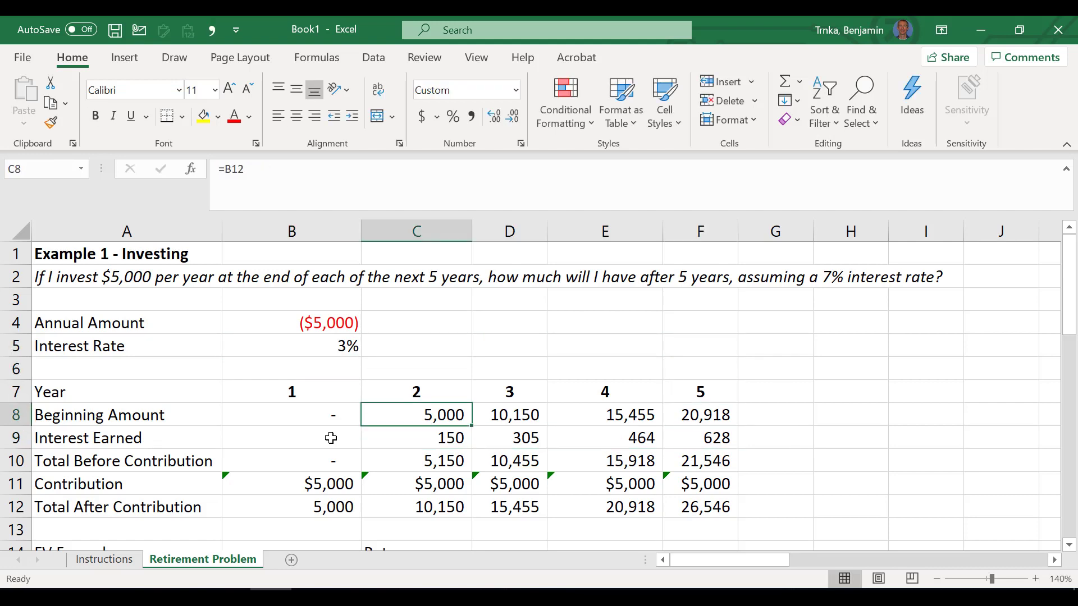
key(Up)
key(Up)
key(Up)
key(Left)
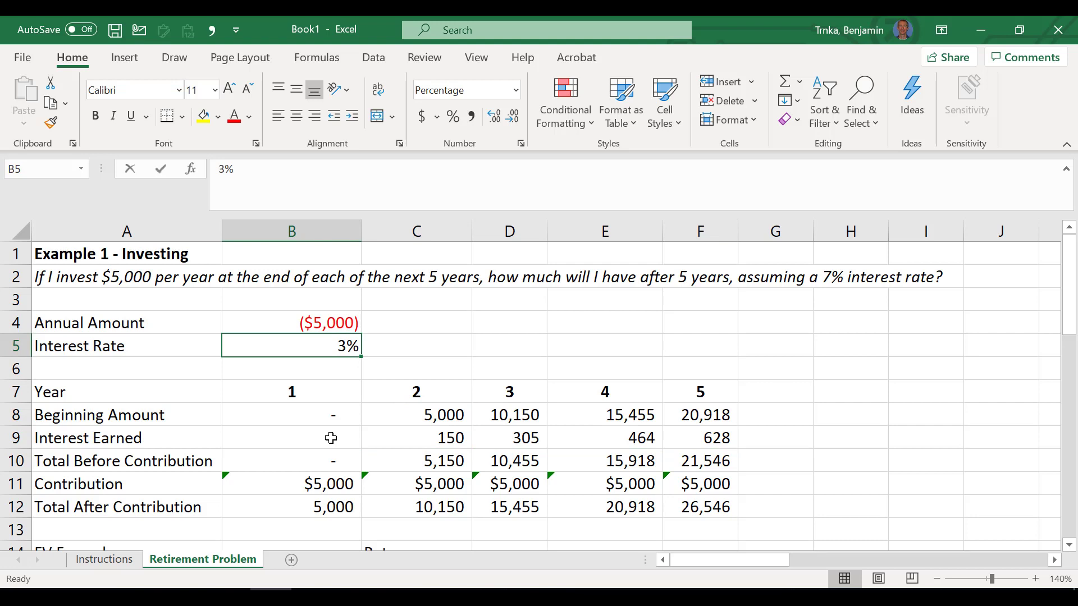
text(100)
key(Return)
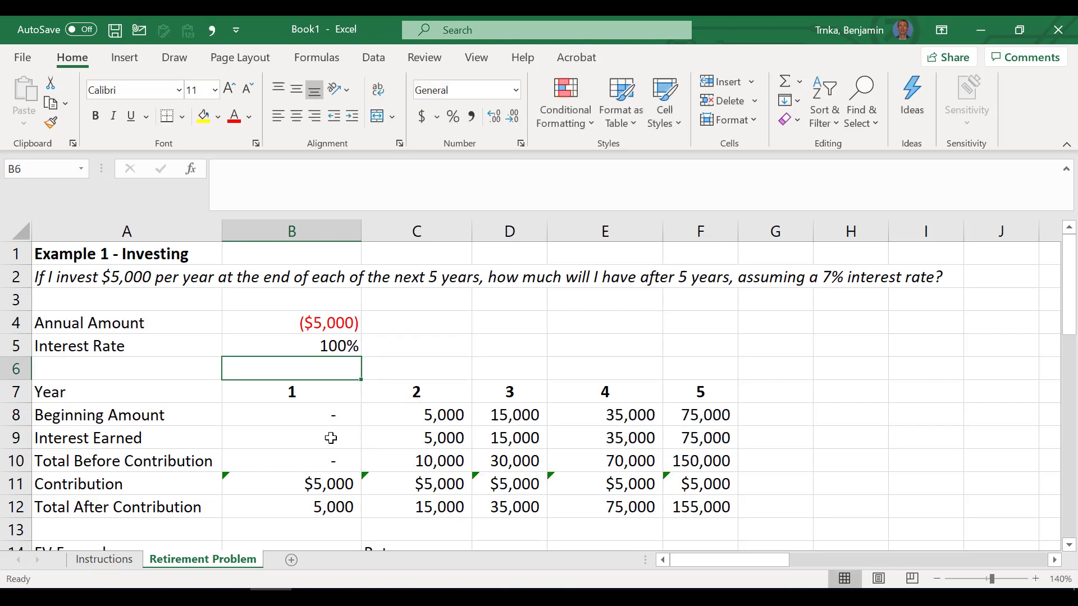
key(Up)
key(Up)
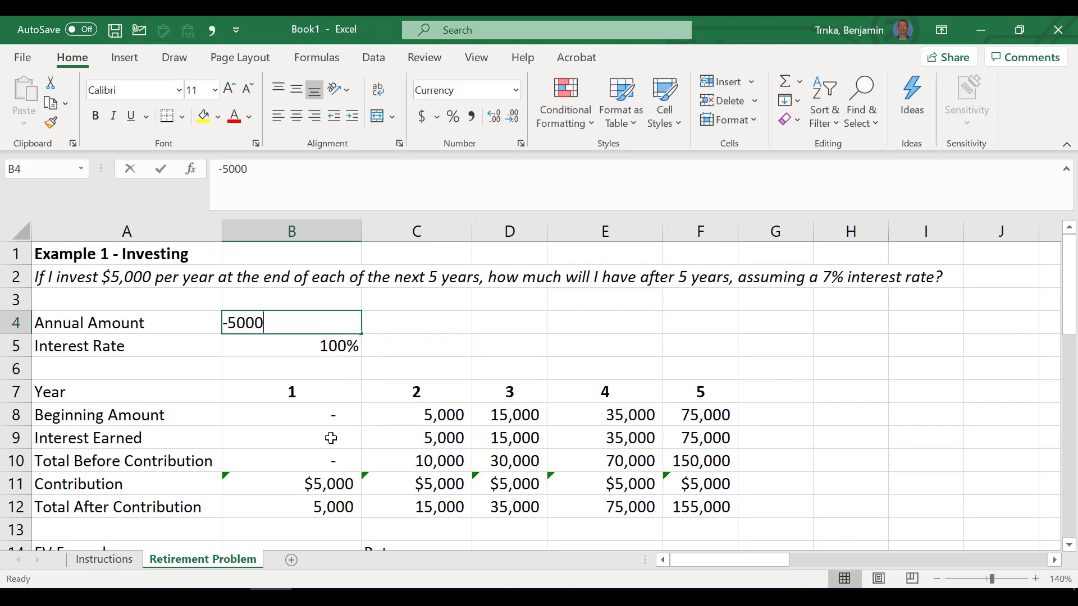
text(-100000)
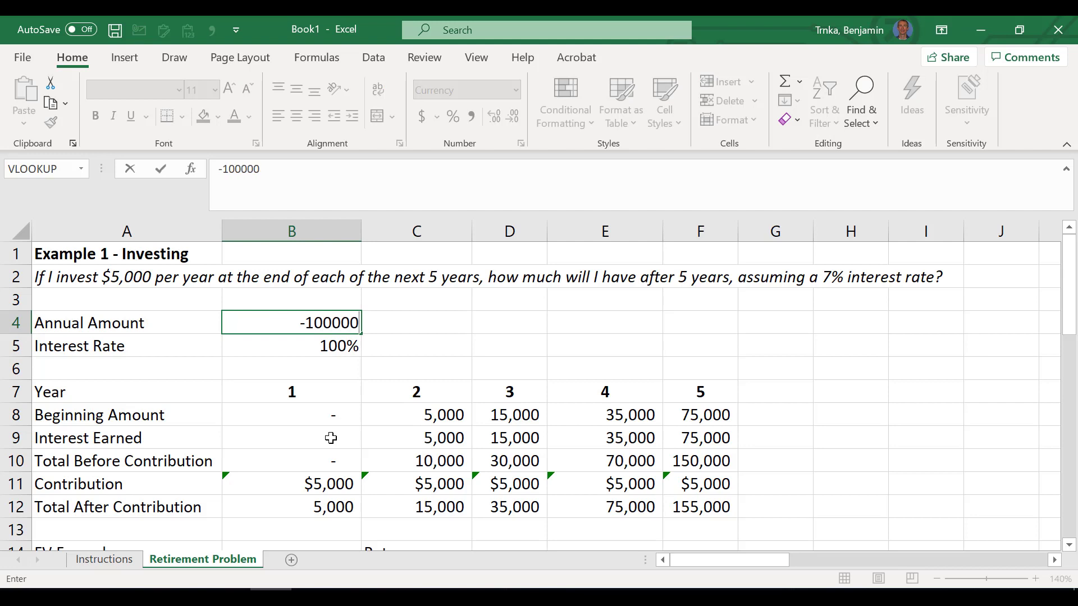
key(Return)
key(Up)
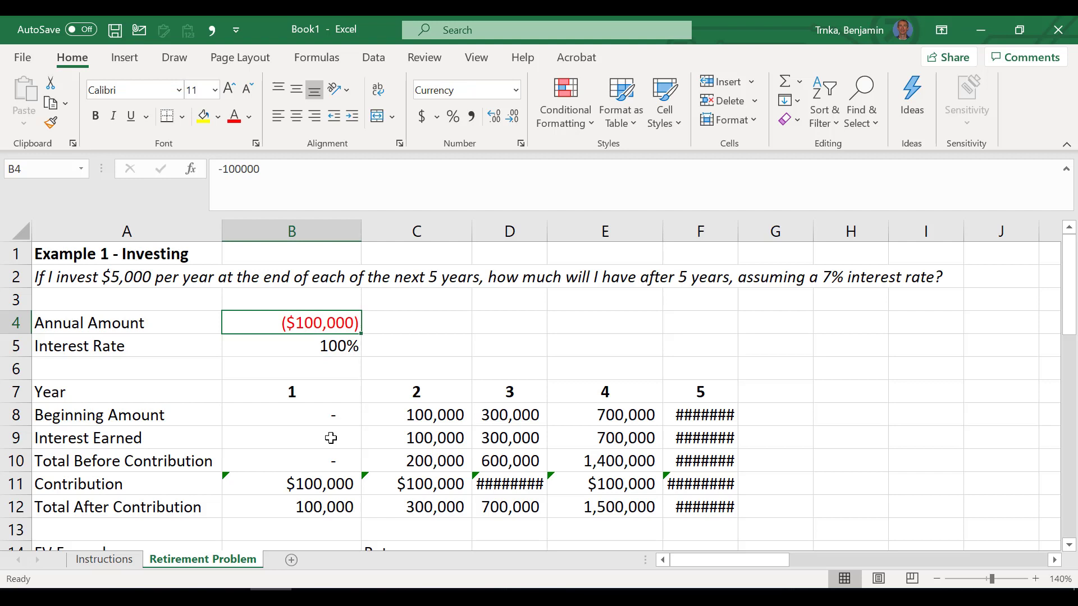
key(ctrl+z)
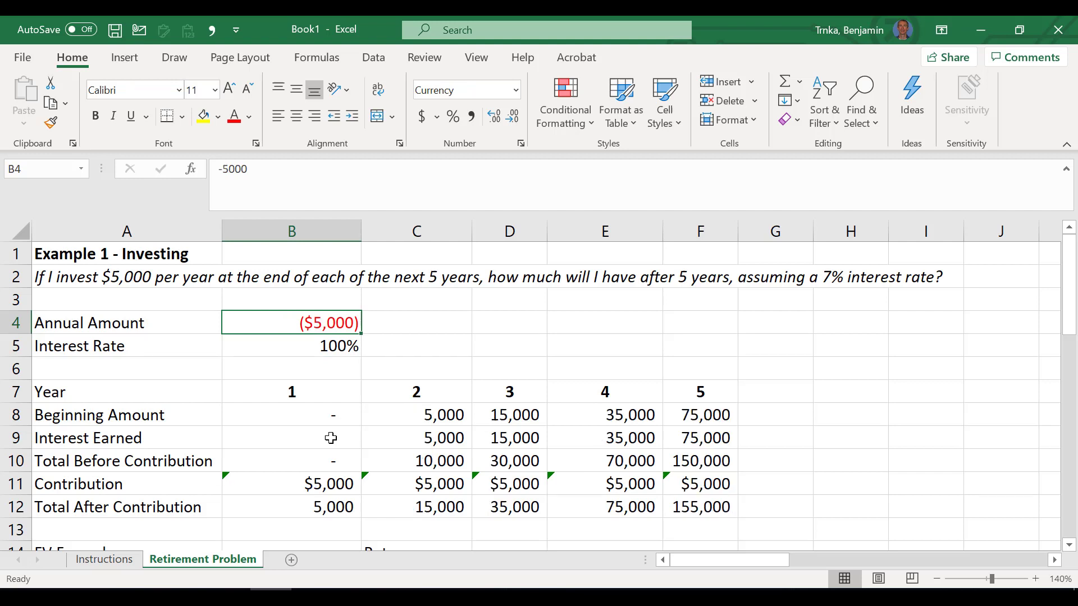
key(ctrl+z)
key(ctrl+z)
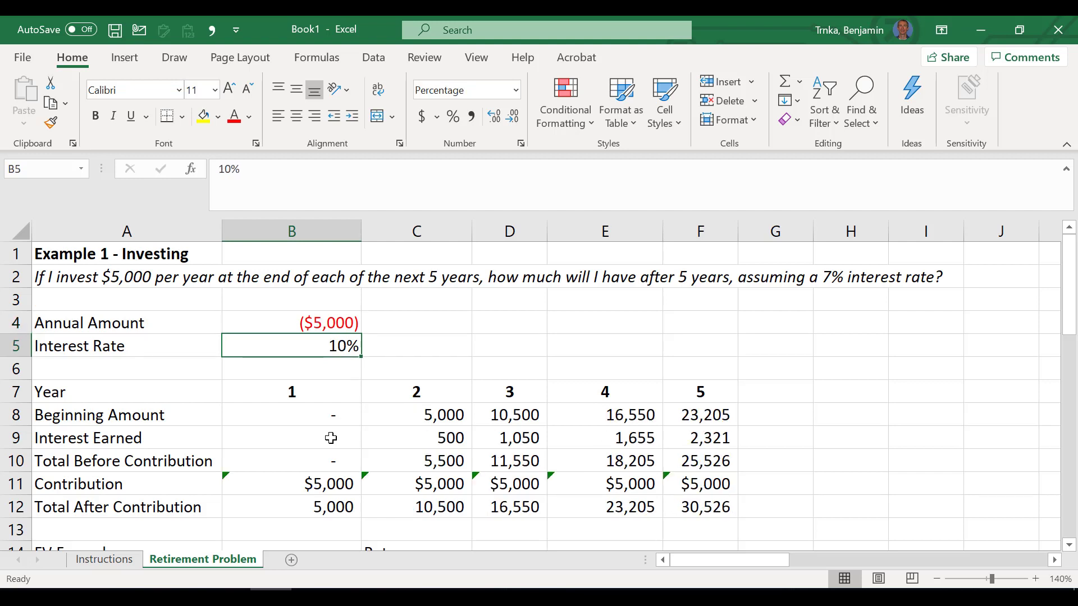
key(ctrl+z)
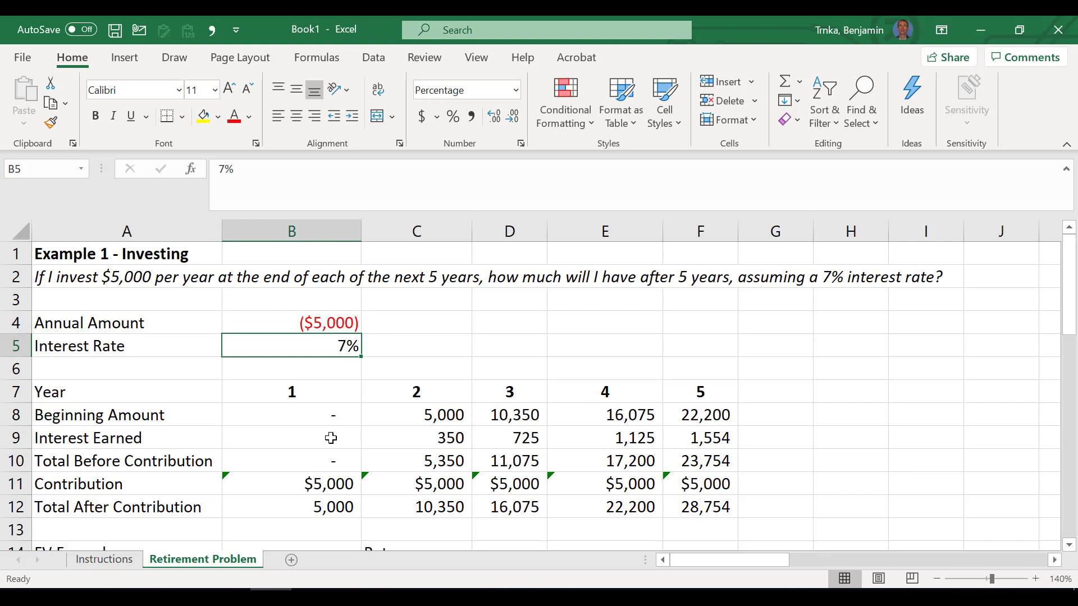
key(Down)
key(Down)
key(Down)
key(Down)
key(Down)
key(Down)
key(Down)
key(Down)
key(Down)
key(Down)
key(Down)
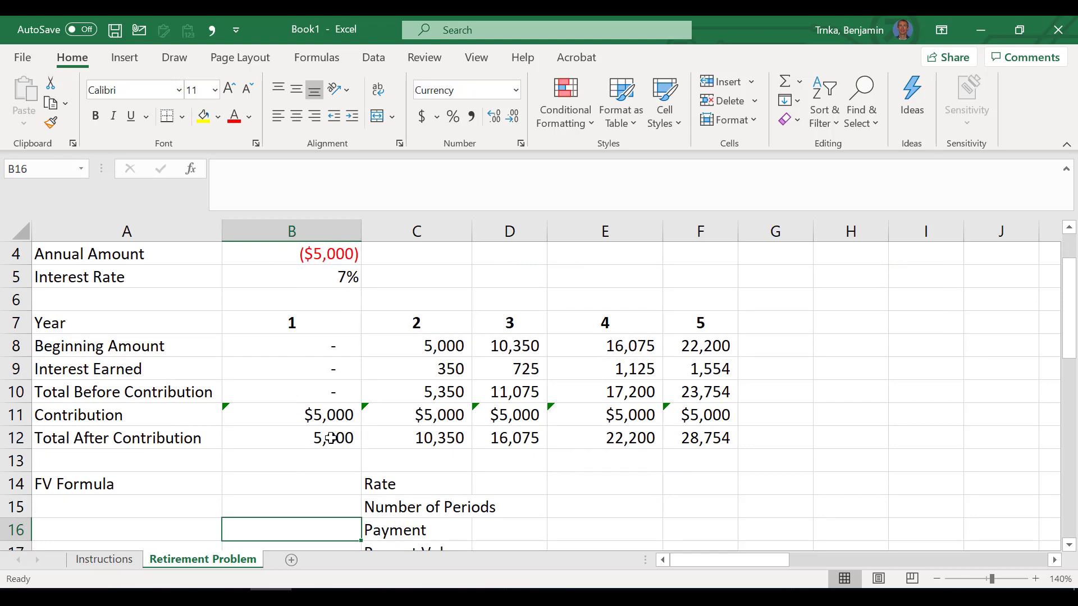
Step: Enter FV inputs in B14:B17: rate 7%, 5 periods, payment -5000, present value 0
key(Down)
key(Down)
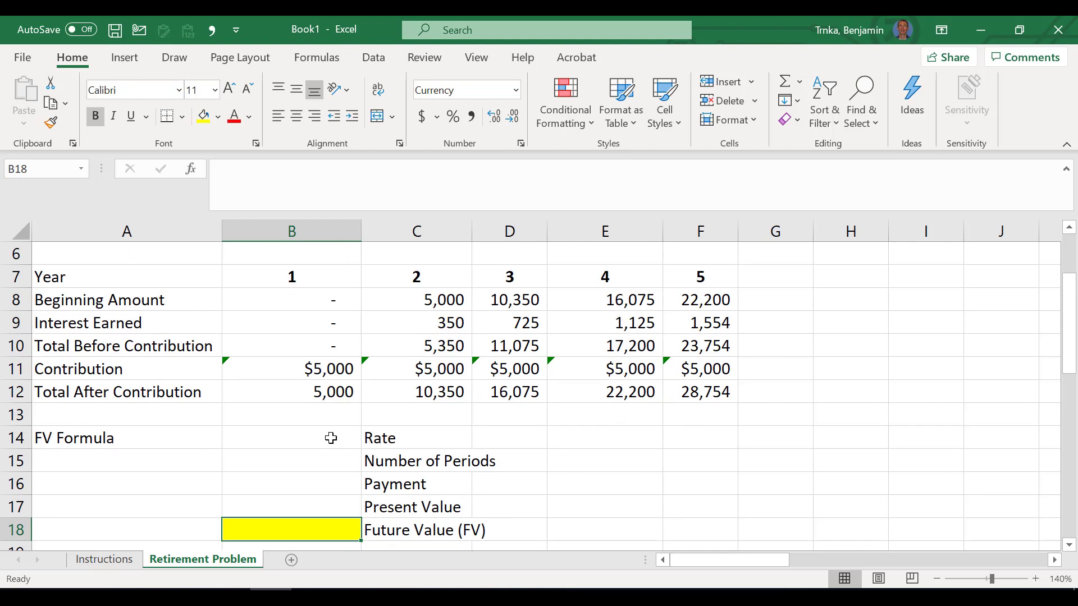
key(Up)
key(Up)
key(Up)
key(Up)
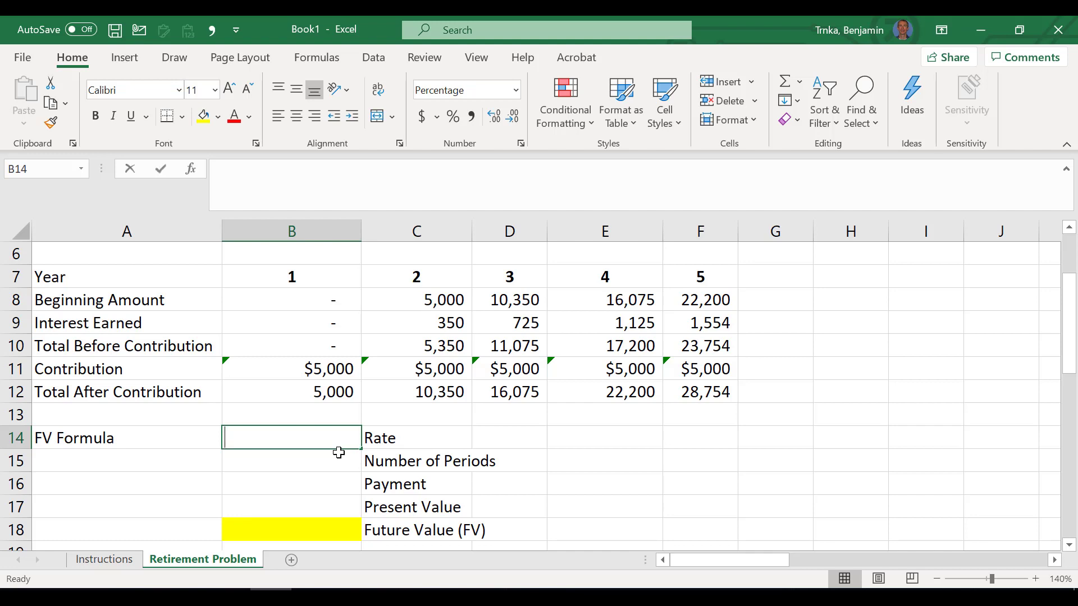
text(7%)
key(Return)
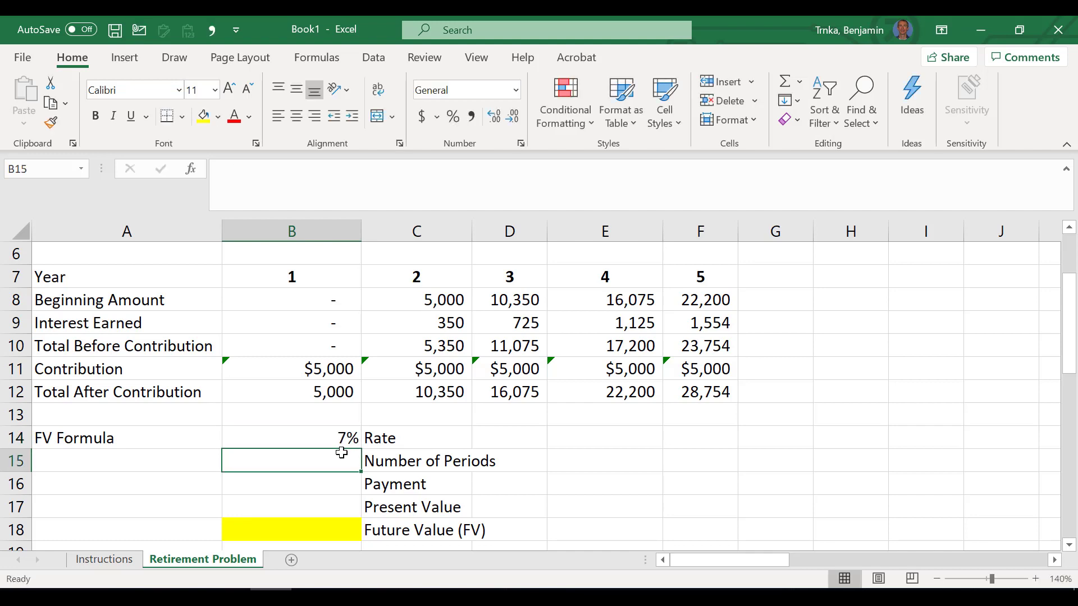
text(5)
key(Return)
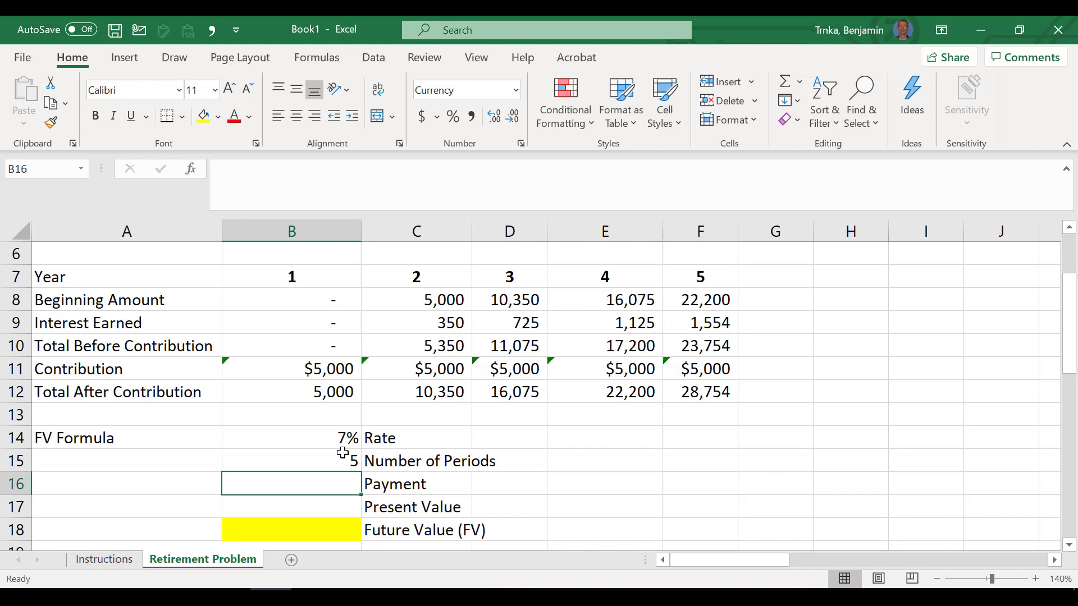
text(-5000)
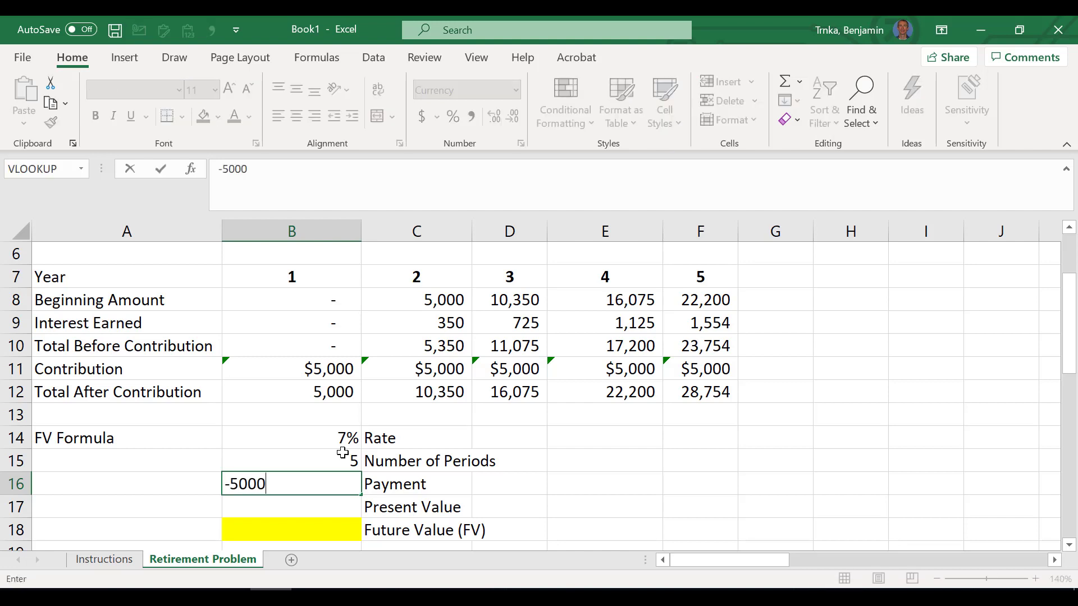
key(Return)
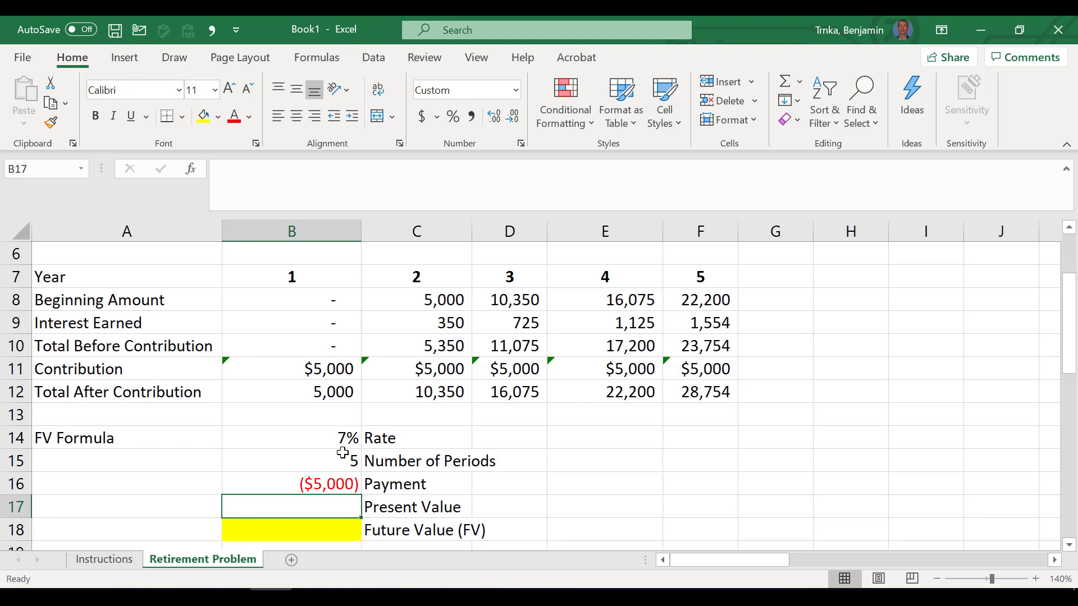
text(0)
key(Return)
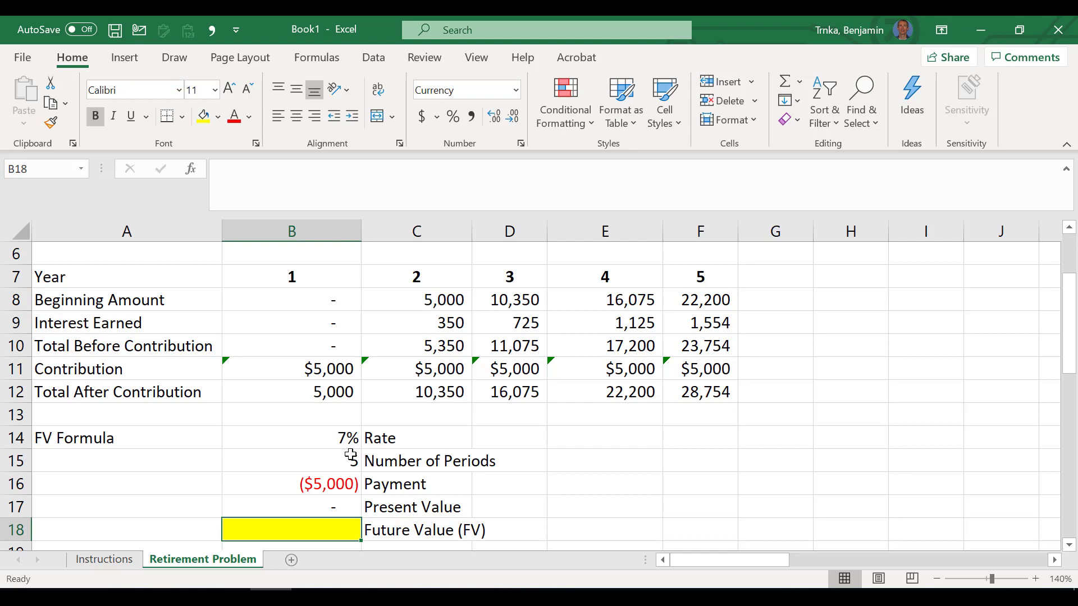
Step: Enter =FV(B14,B15,B16,B17,0) in B18, returning a future value of $28,753.70
text(=fv)
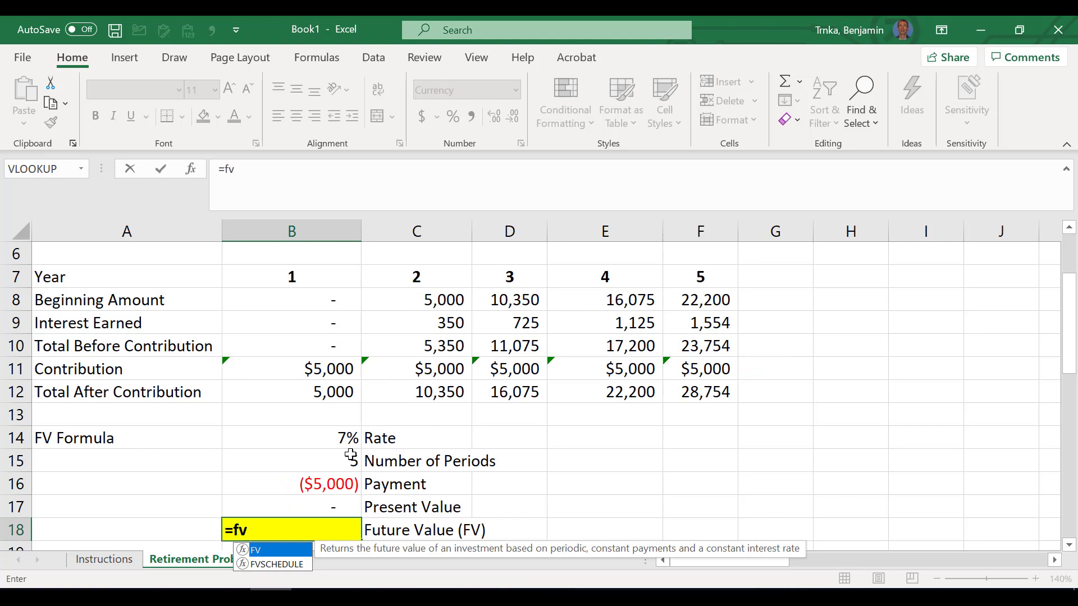
key(Tab)
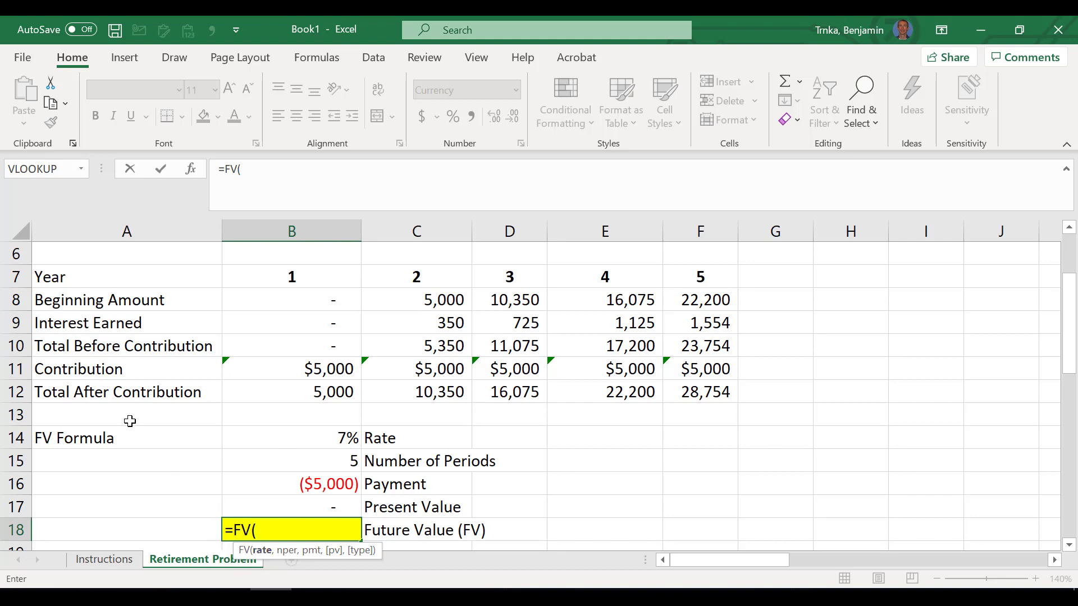
key(Up)
key(Up)
key(Up)
key(Up)
key(Up)
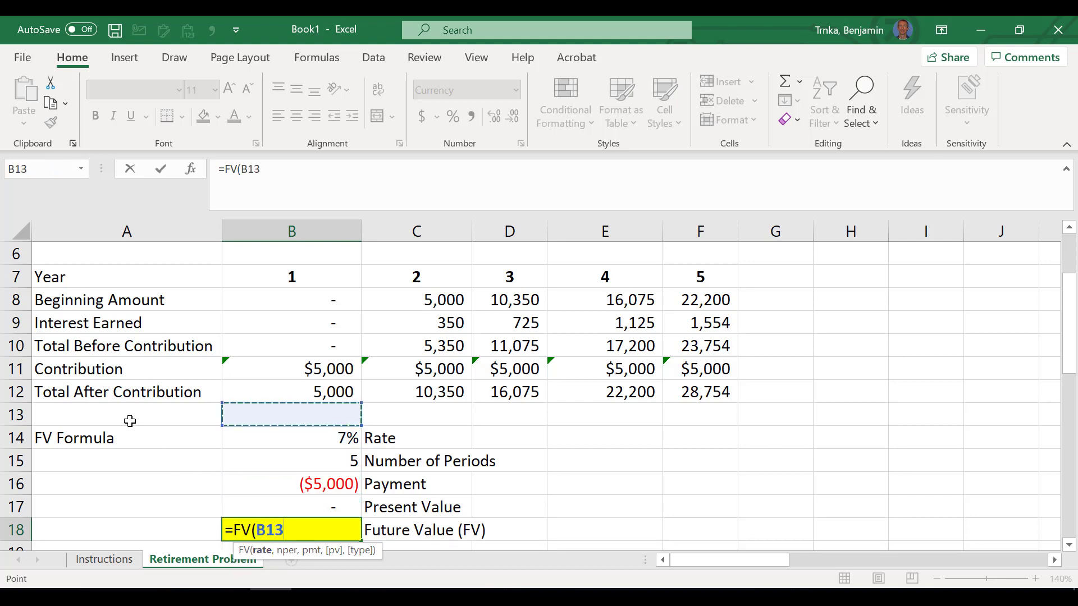
key(Down)
text(,)
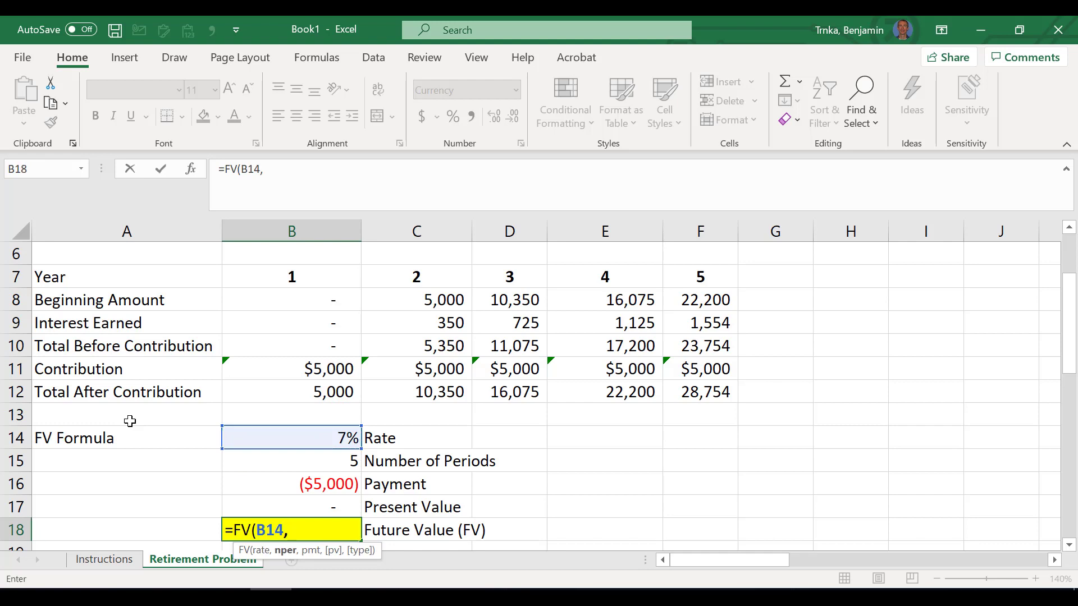
key(Up)
key(Up)
key(Up)
text(,)
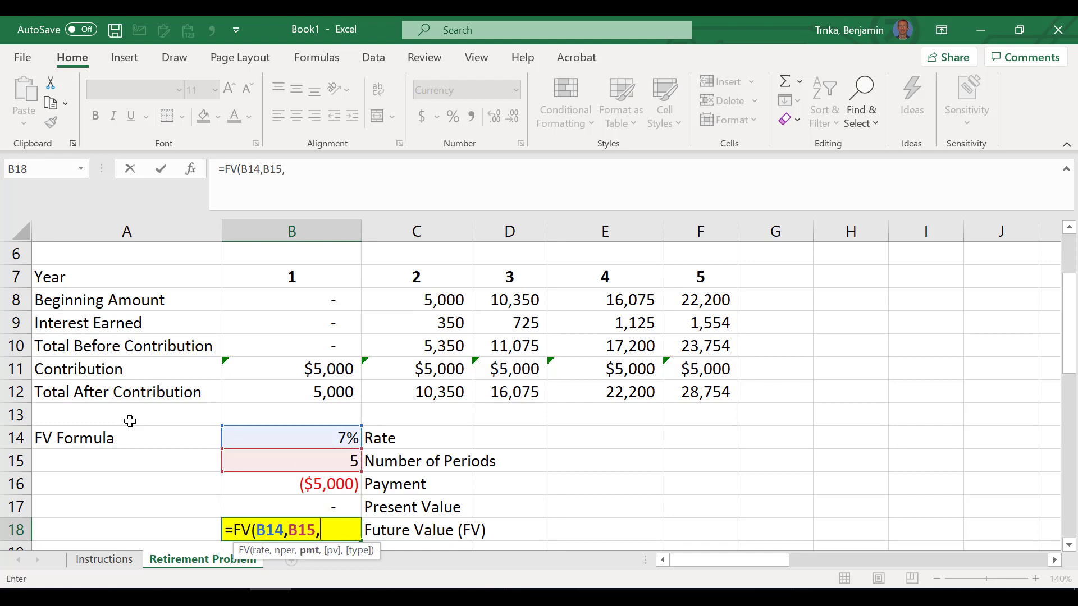
text(B16,)
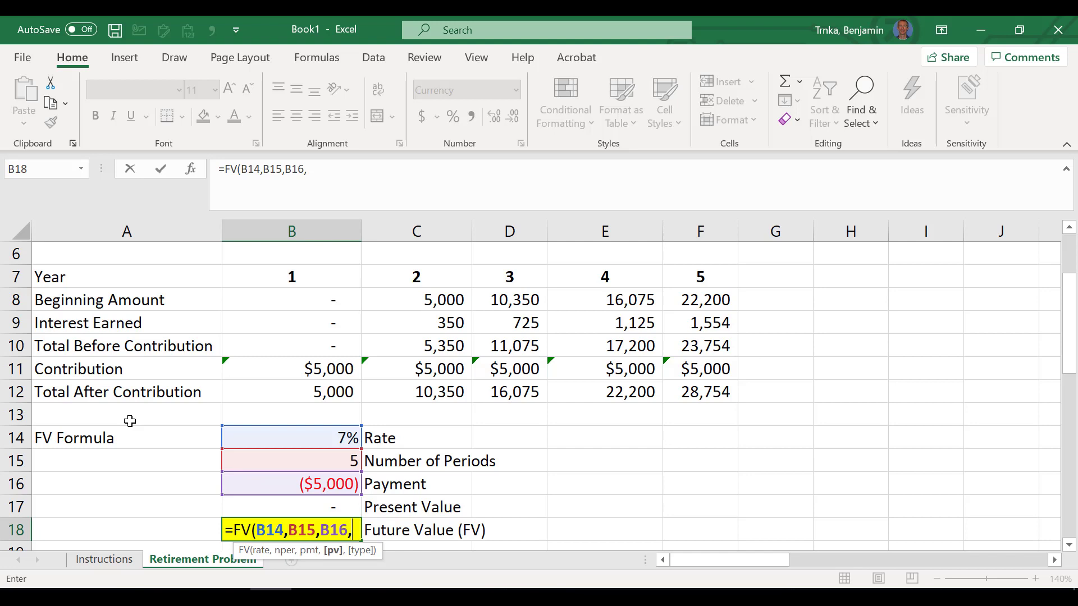
key(Up)
text(,)
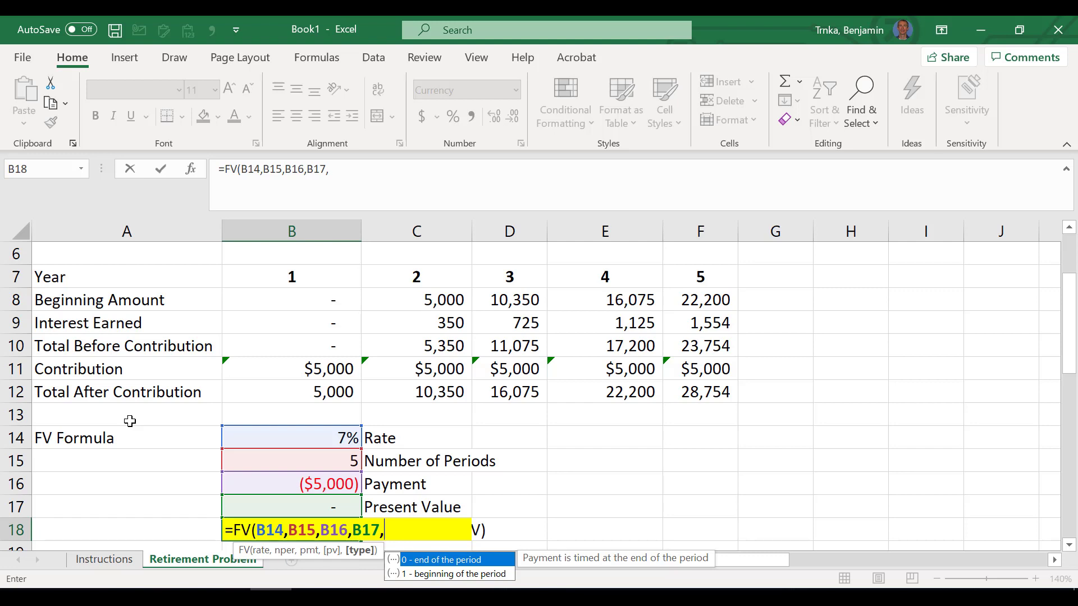
text(0))
key(Return)
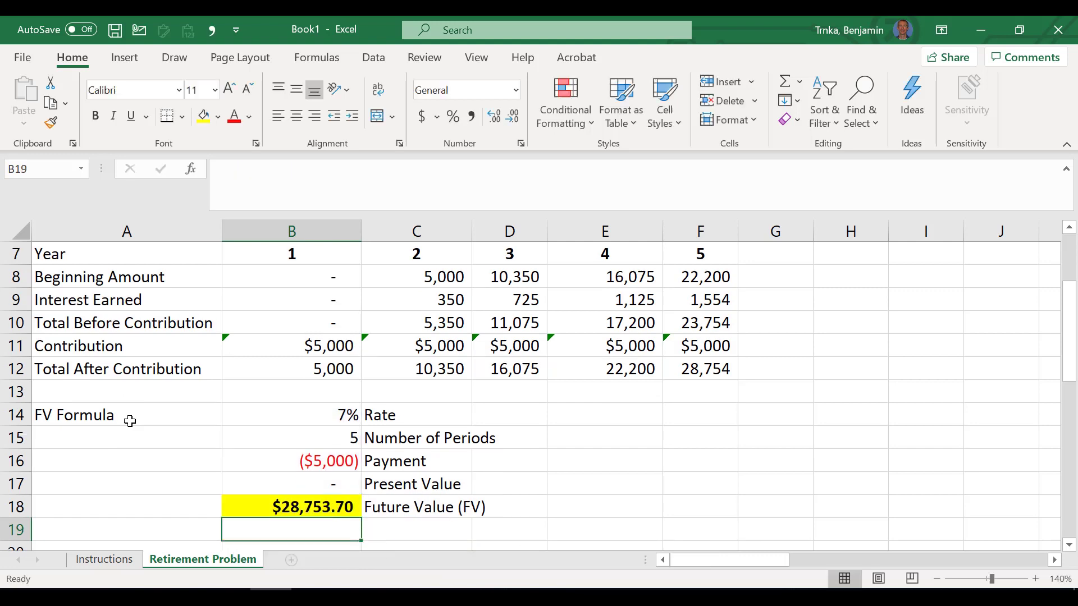
key(Up)
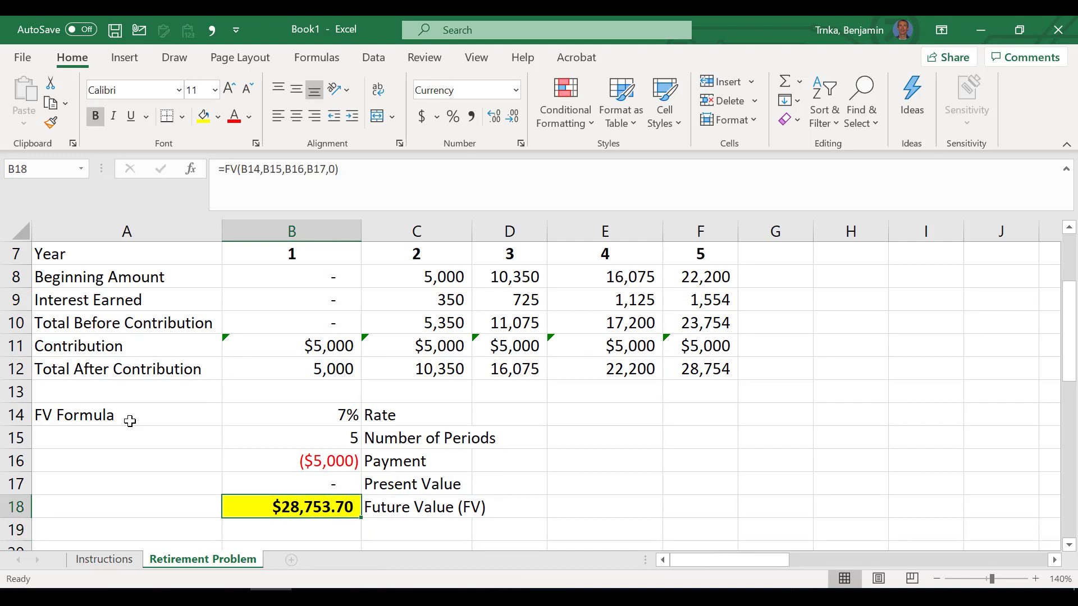
Step: Add two decimals to the year-5 total in F12 so it reads 28,753.70
key(Right)
key(Right)
key(Right)
key(Right)
key(Up)
key(Up)
key(Up)
key(Up)
key(Up)
key(Up)
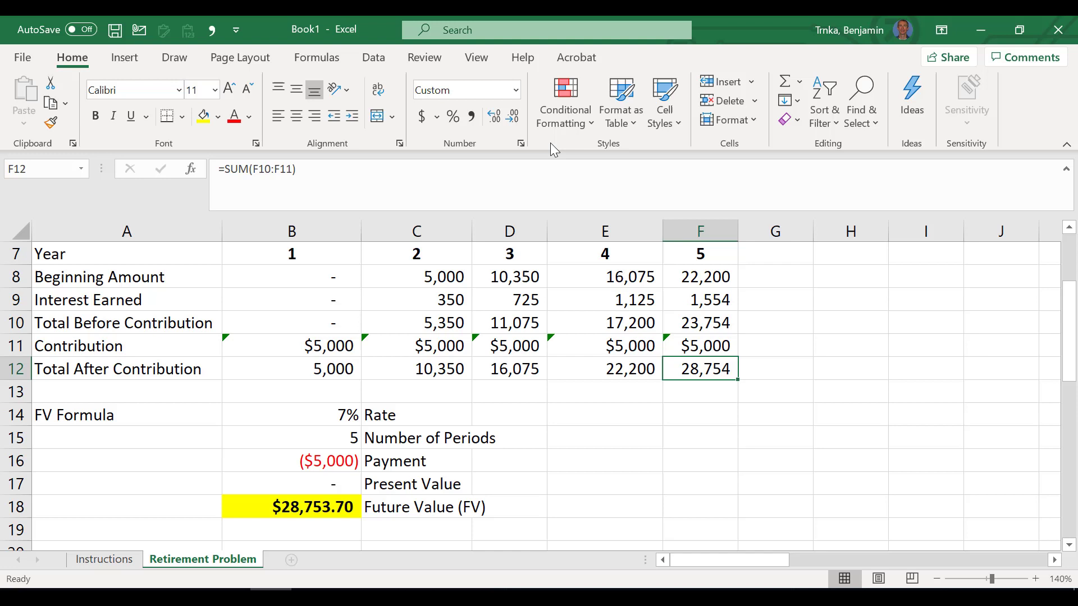
click(497, 113)
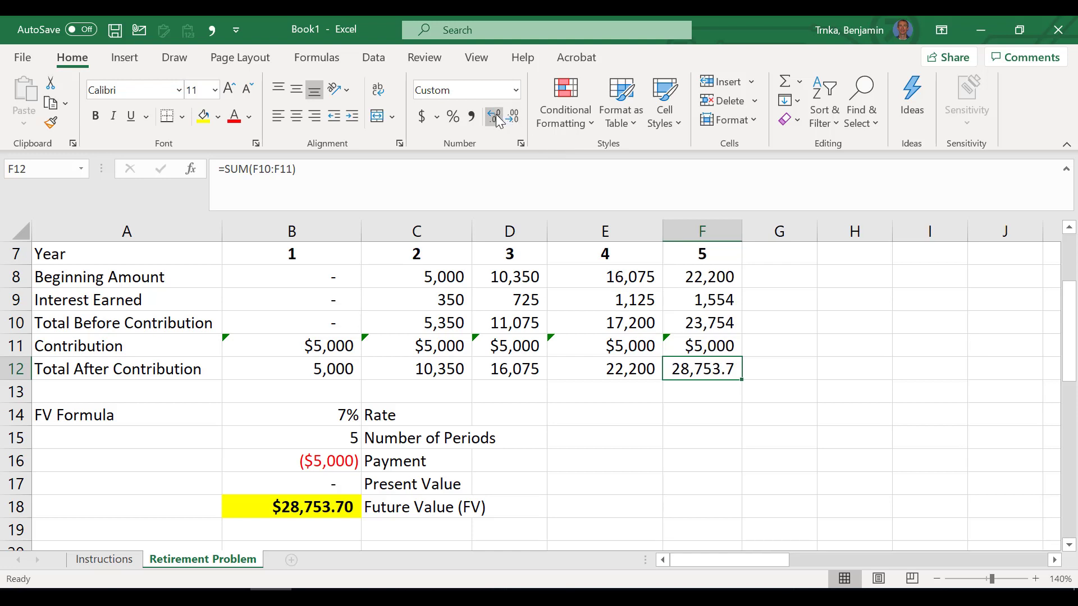
click(497, 114)
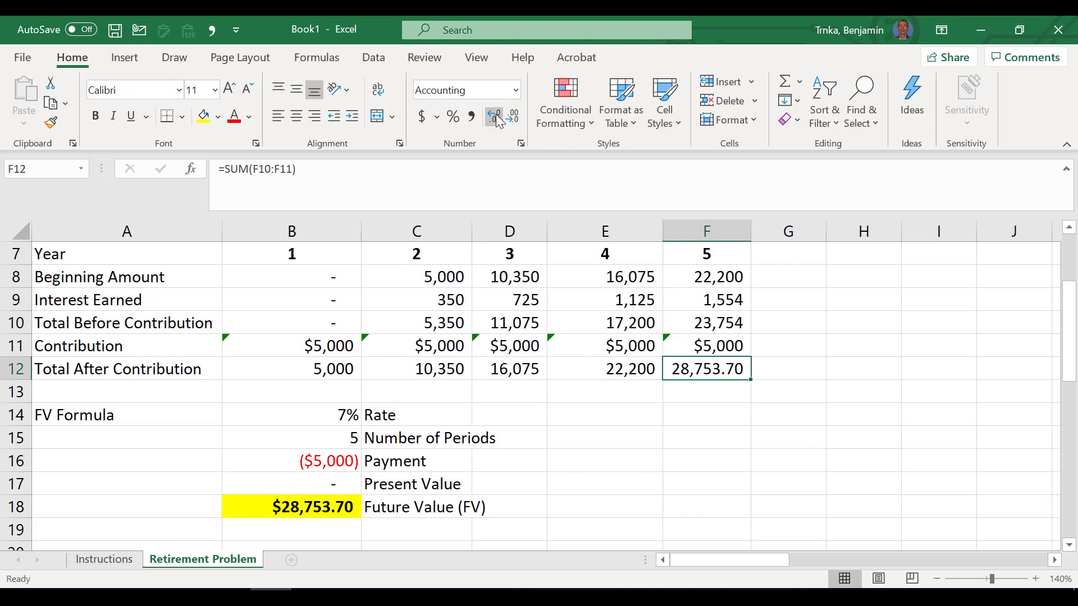
key(Down)
key(Down)
key(Down)
key(Left)
key(Left)
key(Left)
key(Left)
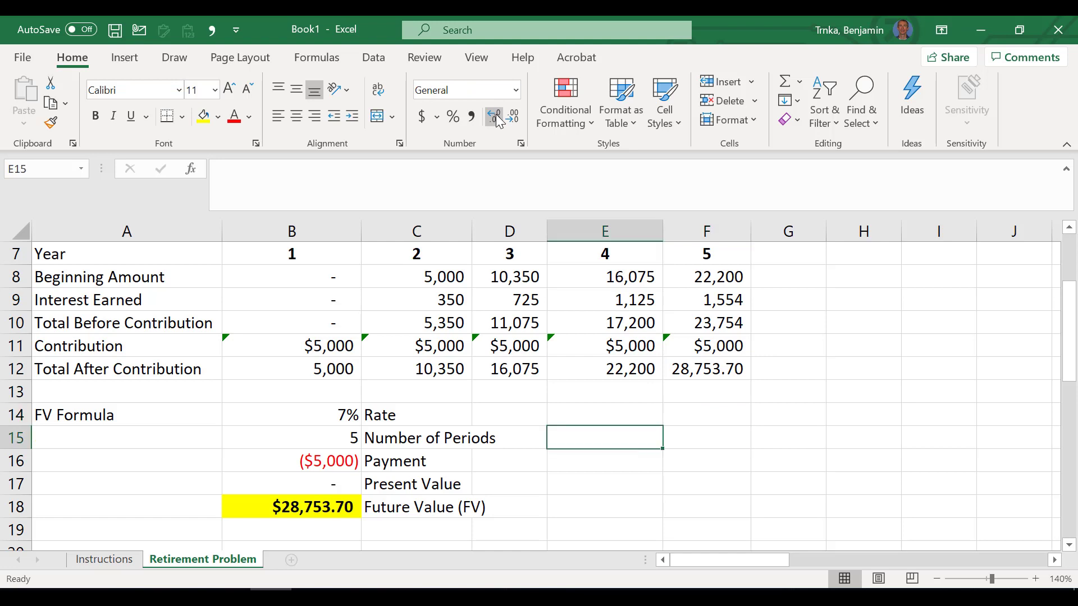
key(Up)
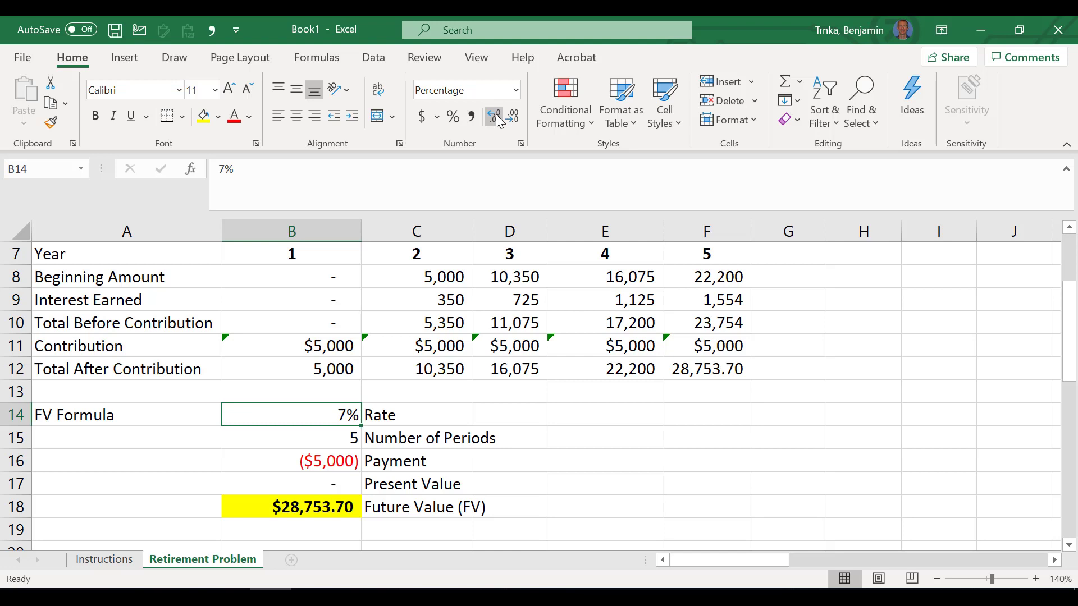
key(Down)
key(Down)
key(Down)
key(Down)
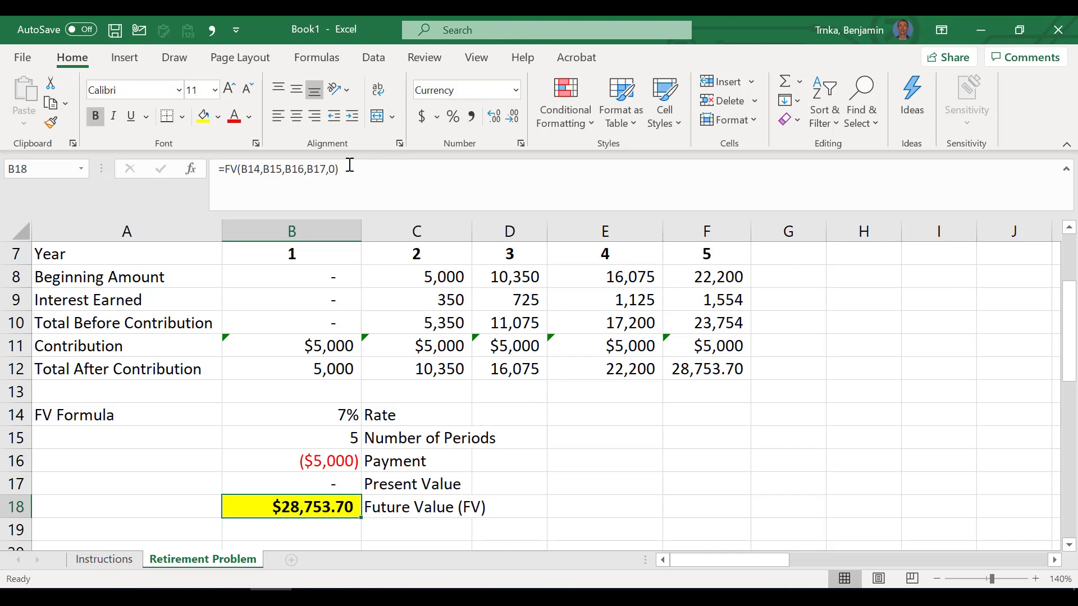
Step: Change the FV formula's type argument from 0 to 1 for start-of-period payments
click(329, 160)
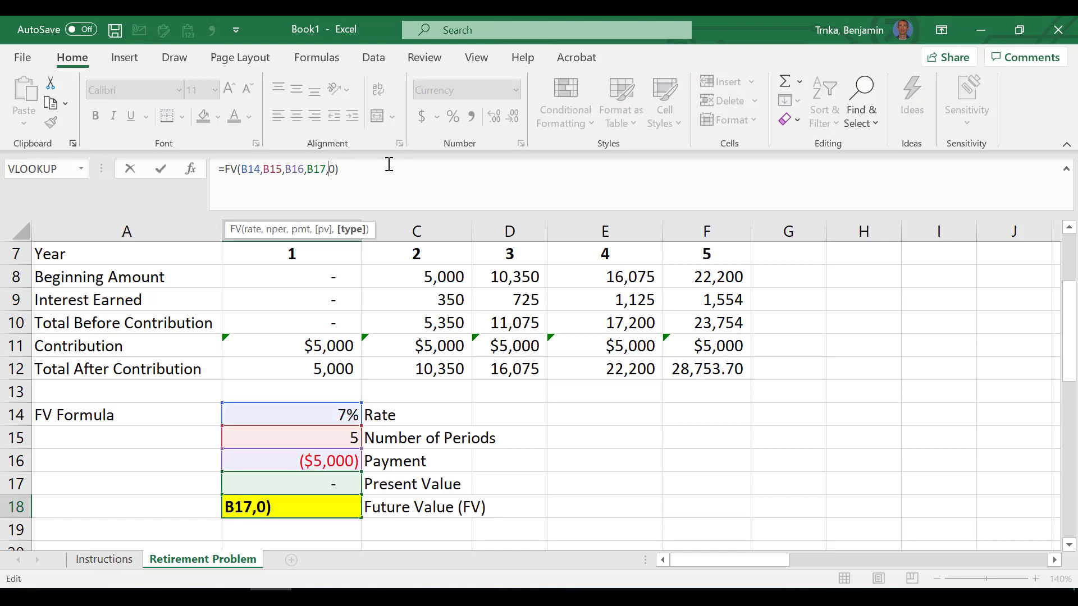
key(Delete)
text(1)
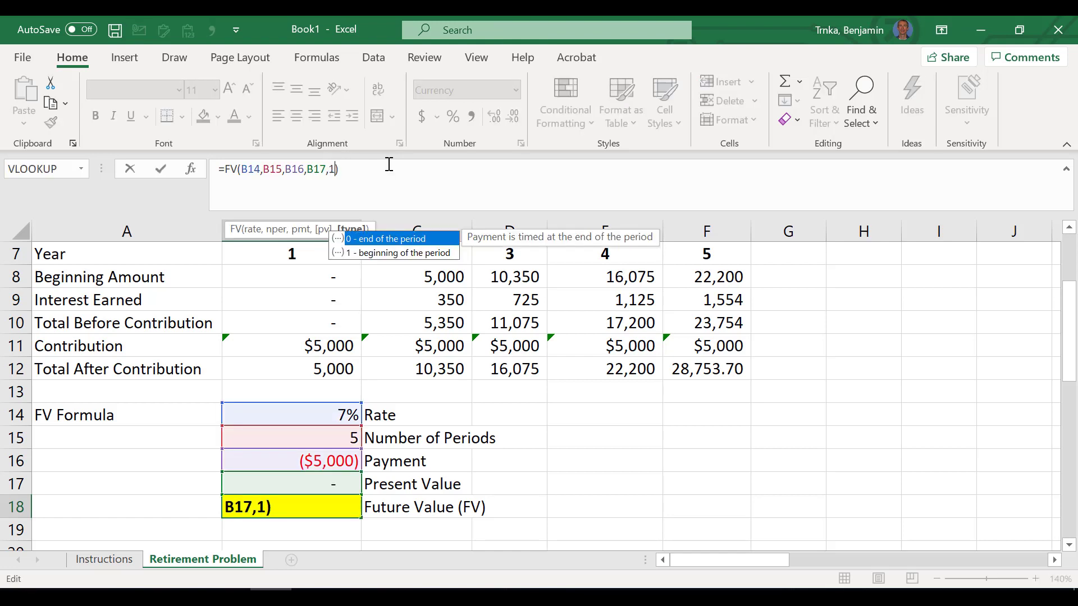
key(Return)
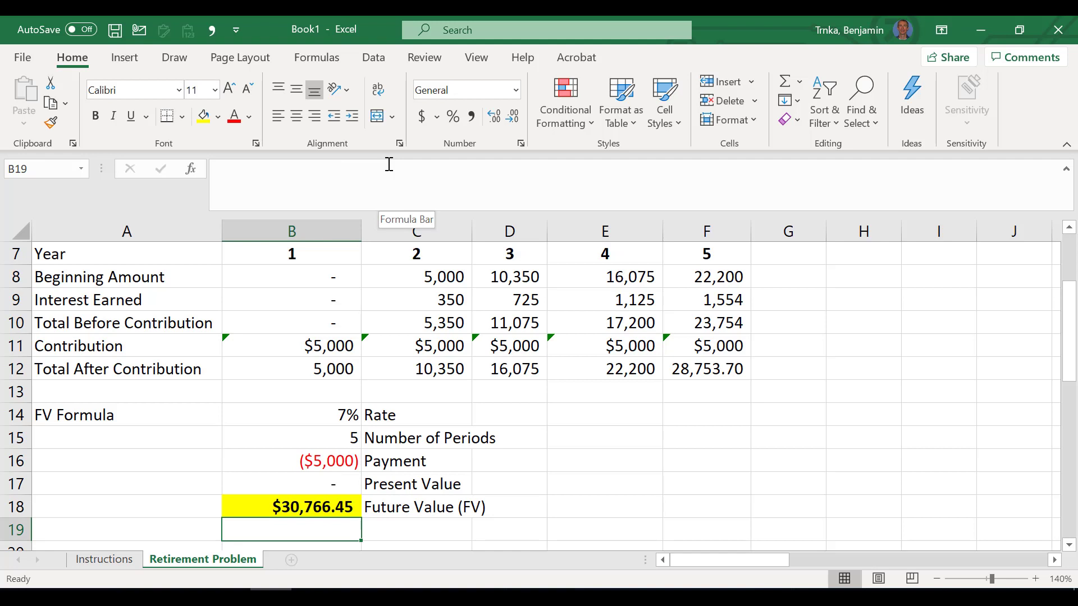
Step: Try 5000 as the year-1 beginning amount in B8 and clear the year-5 contribution in F11
key(Up)
key(Up)
key(Up)
key(Up)
key(Up)
key(Up)
key(Up)
key(Up)
key(Up)
key(Up)
key(Up)
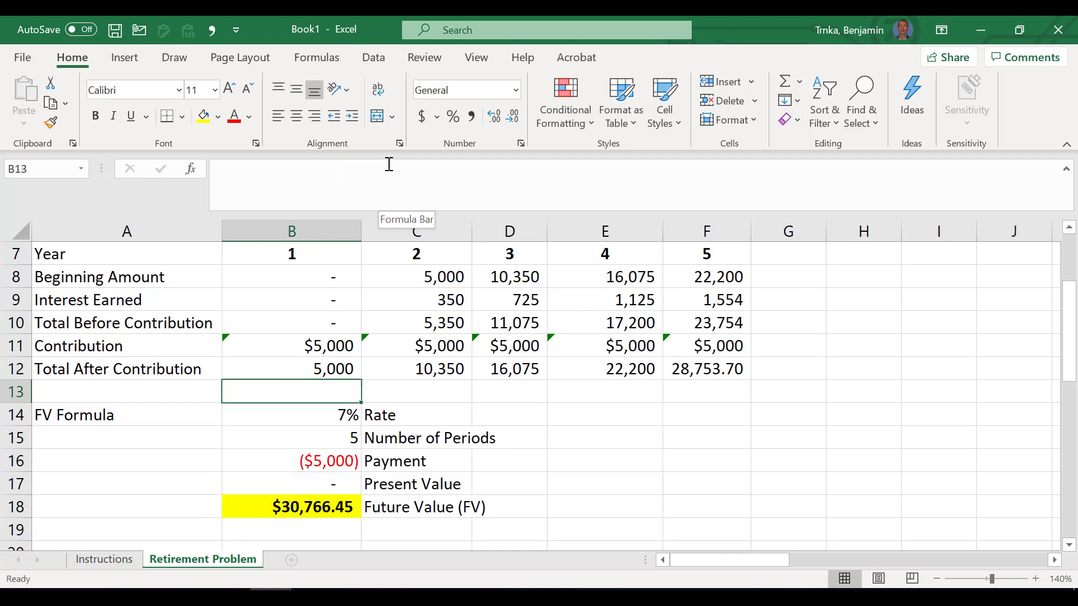
text(5000)
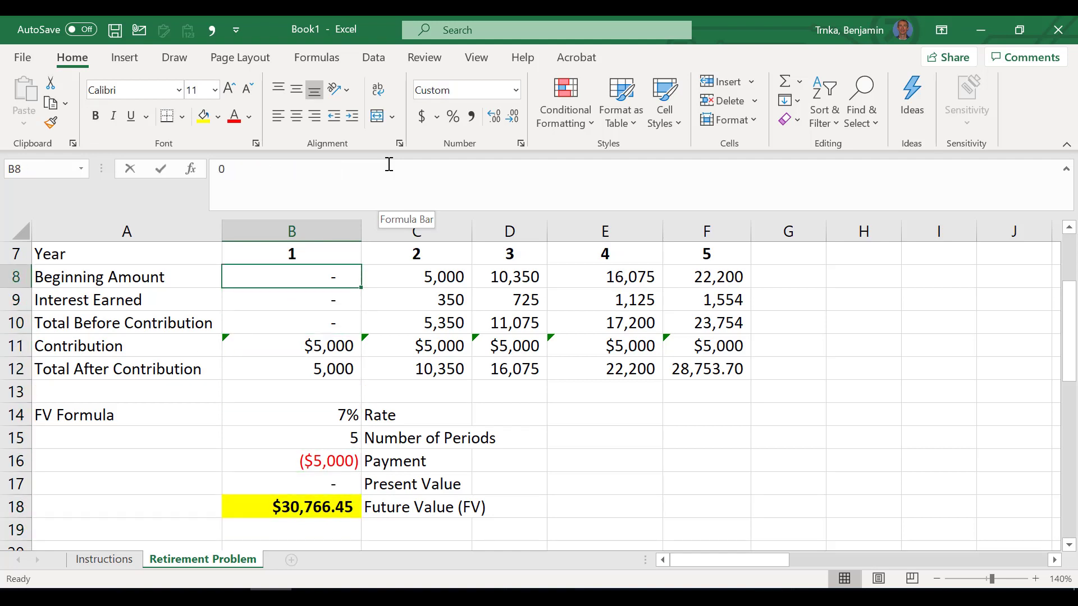
key(Return)
key(Return)
key(Right)
key(Right)
key(Right)
key(Right)
key(Down)
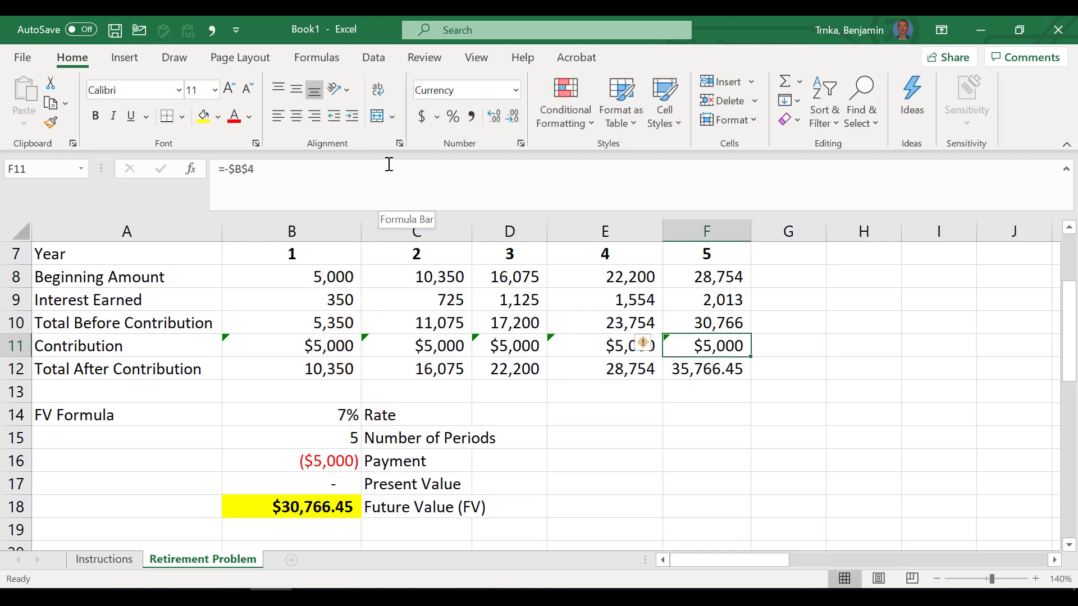
key(Delete)
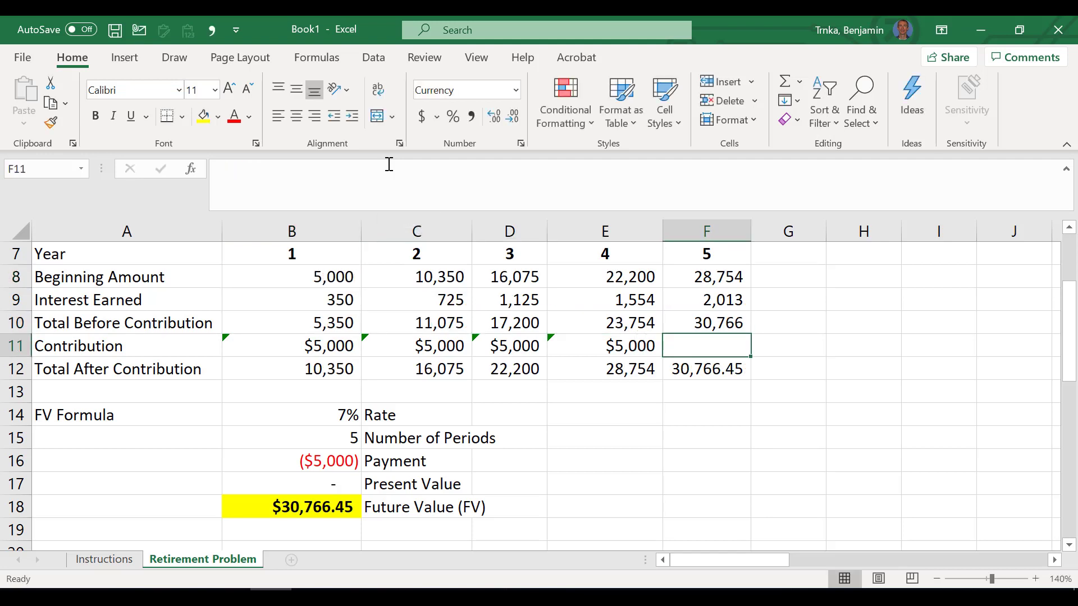
key(Down)
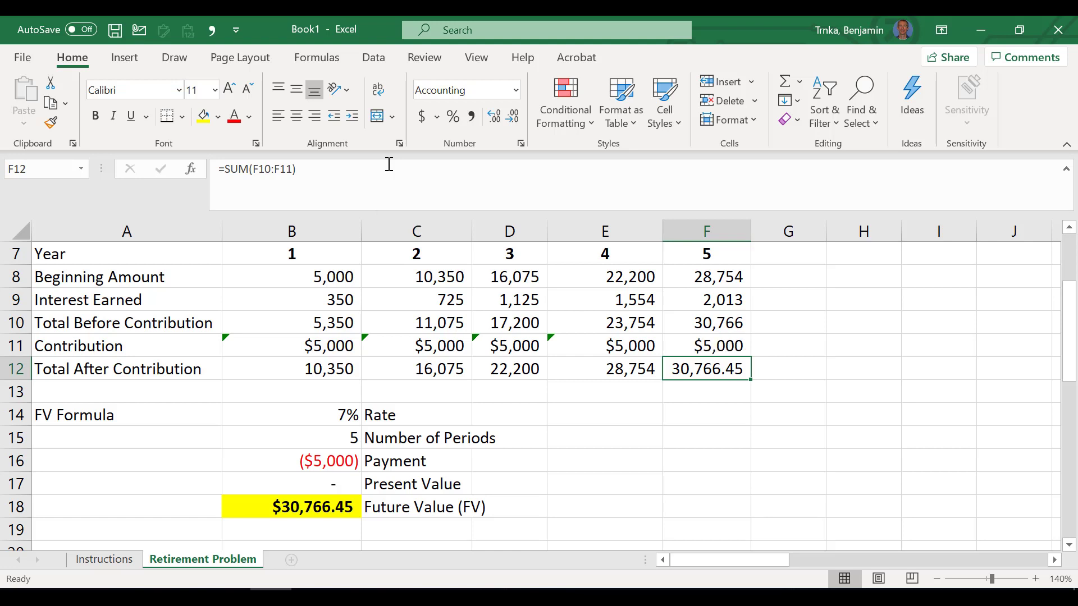
Step: Undo the trial changes and move down to the Example 2 retirement problem
key(ctrl+z)
key(ctrl+z)
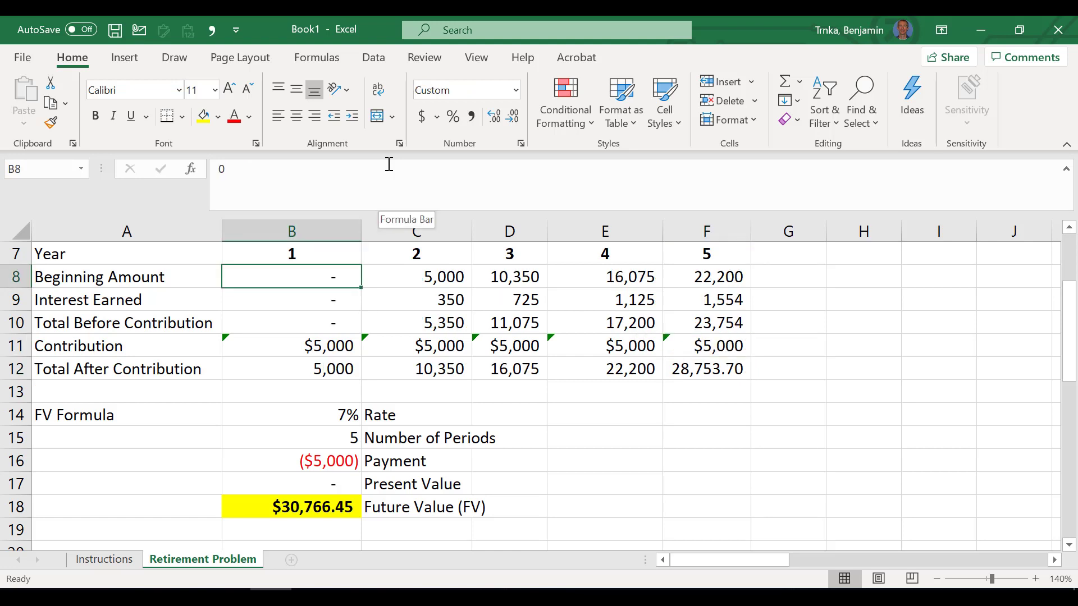
key(ctrl+z)
key(Down)
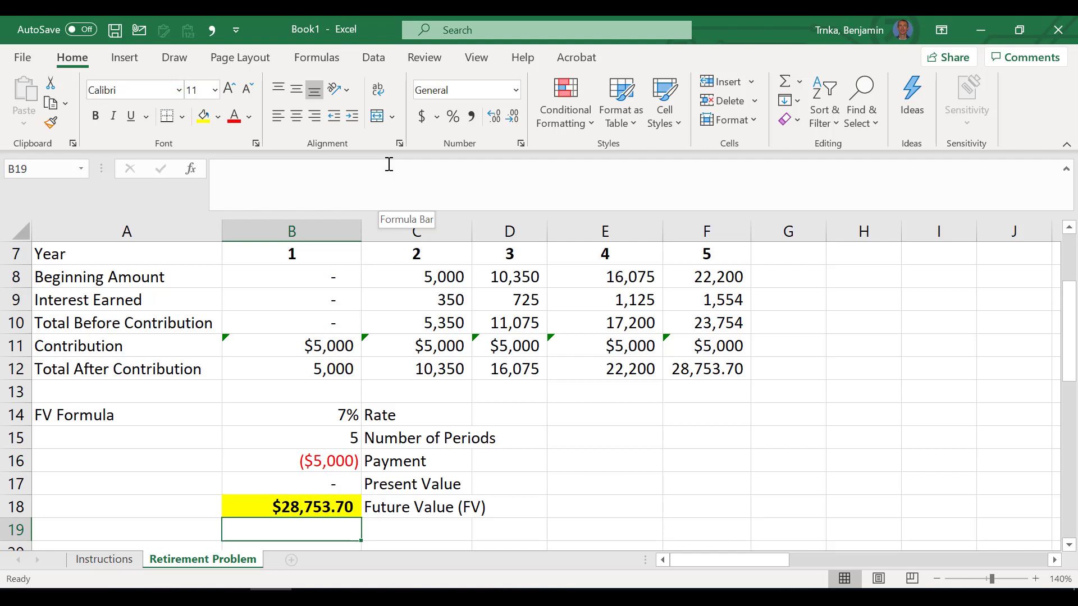
key(Down)
key(Down)
key(Down)
key(Down)
key(Down)
key(Down)
key(Down)
key(Down)
key(Down)
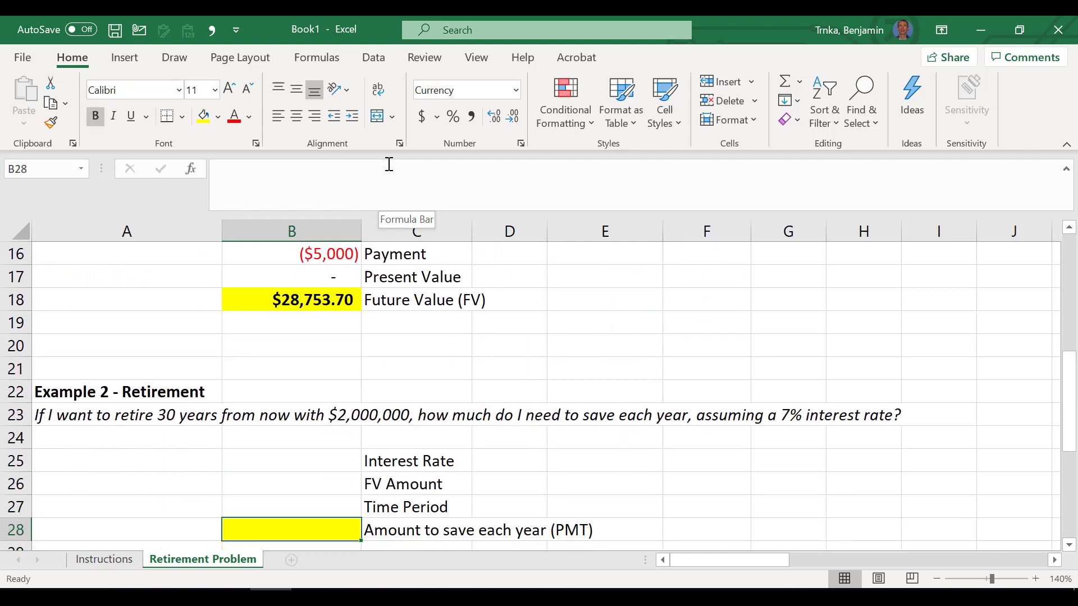
key(Down)
key(Down)
key(Down)
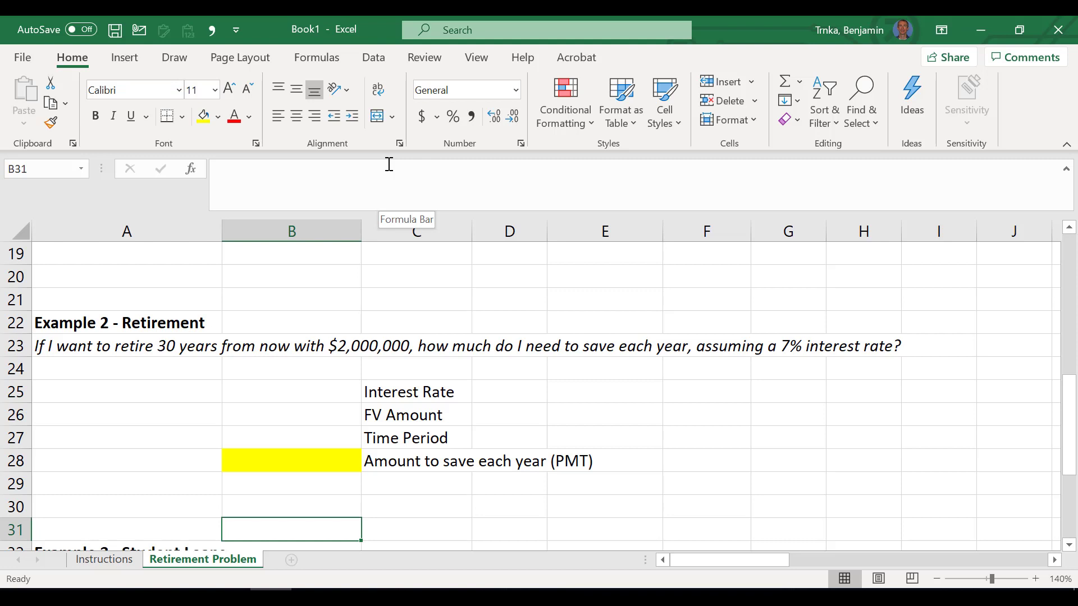
key(Up)
key(Up)
key(Up)
key(Up)
key(Up)
key(Up)
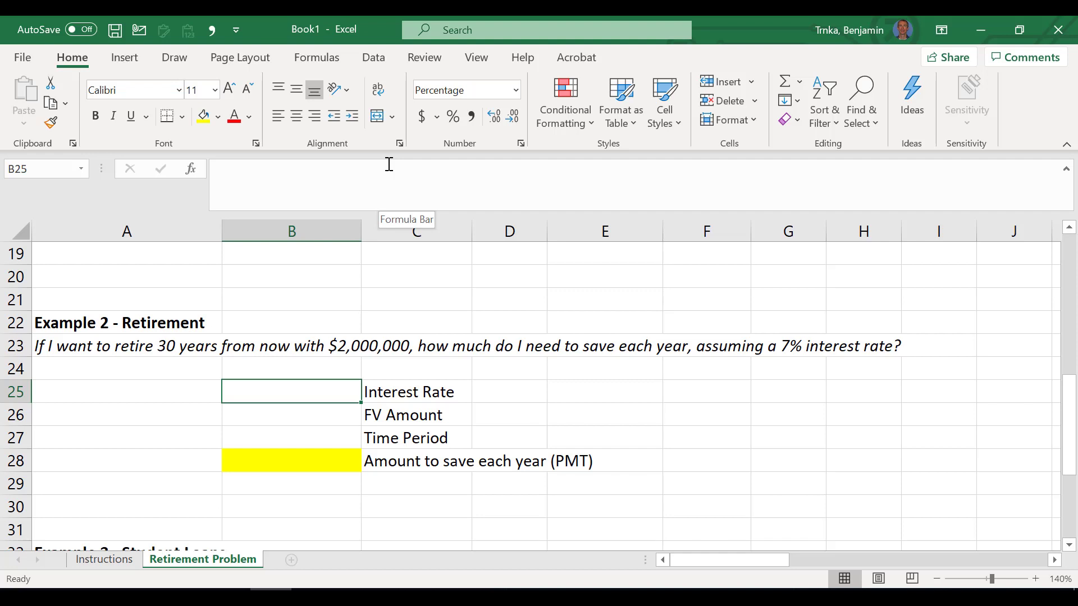
Step: Enter 7% in B25, 2,000,000 in B26 (removing an extra zero) and 30 in B27
text(7%)
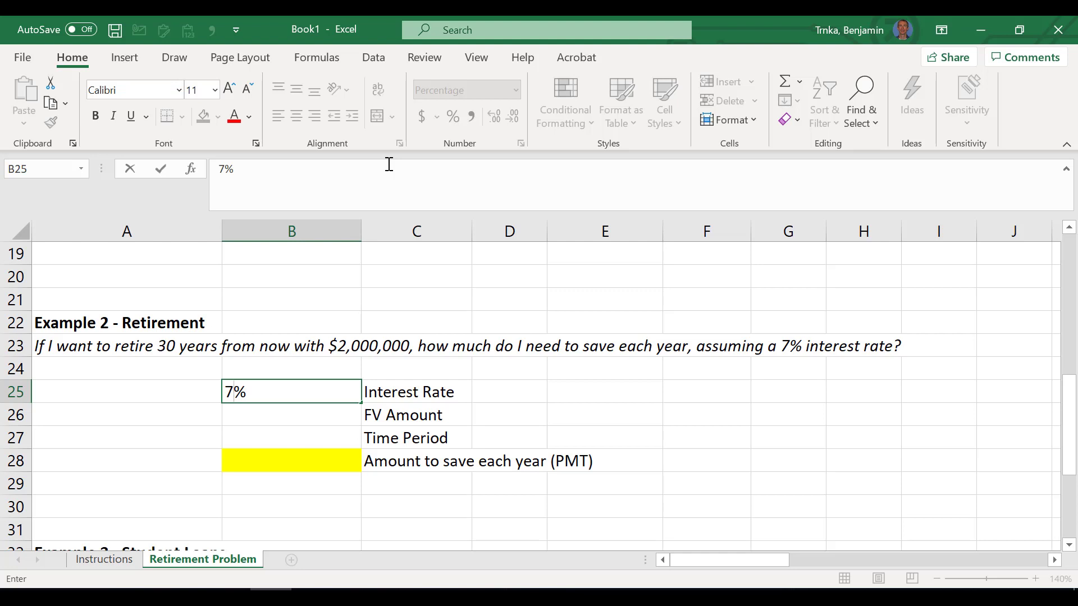
key(Return)
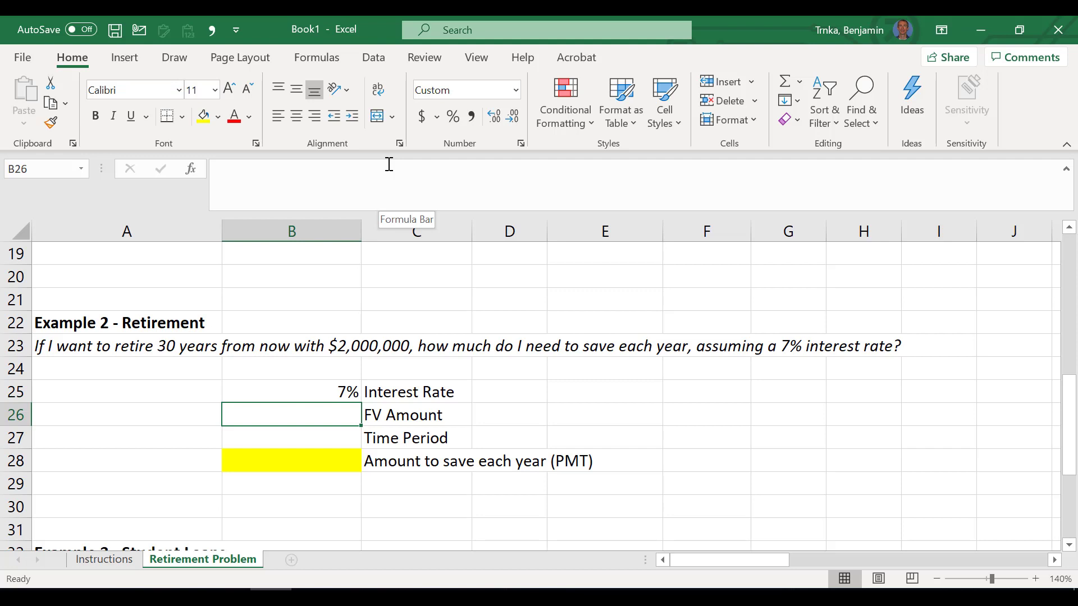
text(2000)
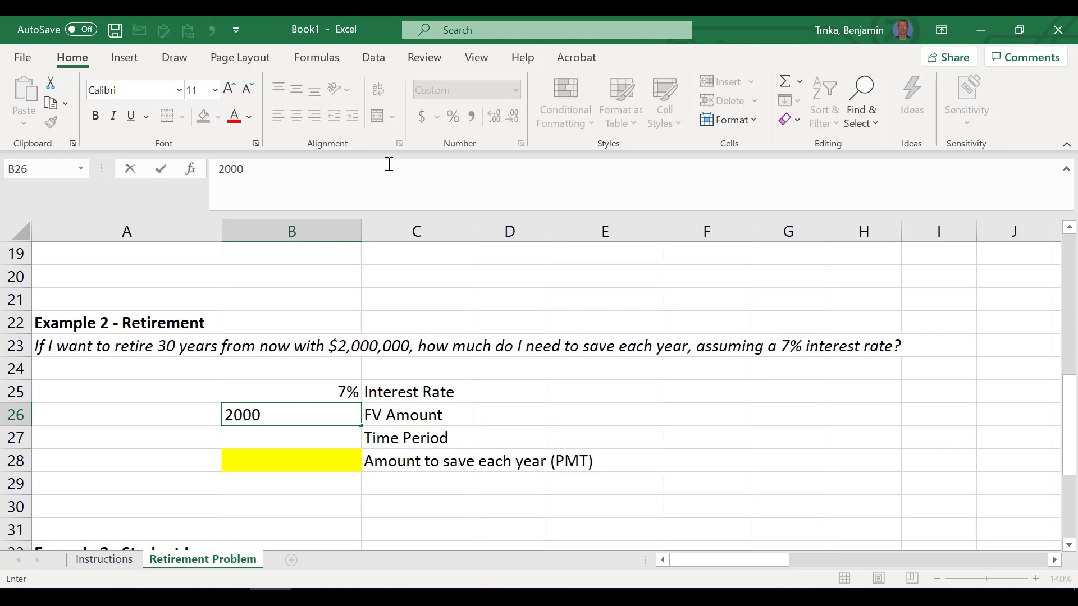
text(0000)
key(Return)
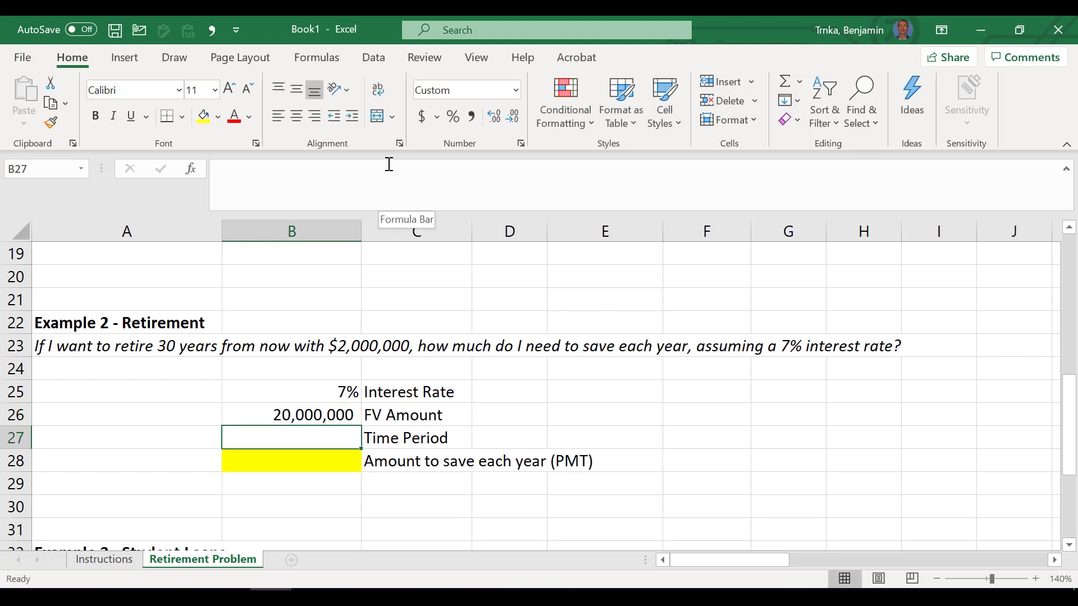
key(Up)
key(F2)
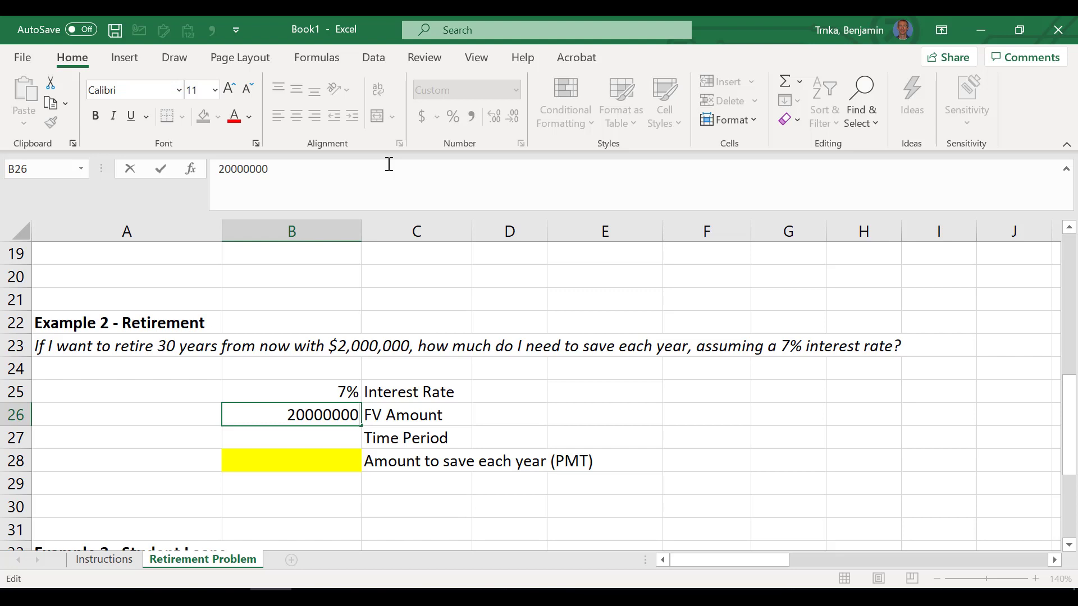
key(BackSpace)
key(Return)
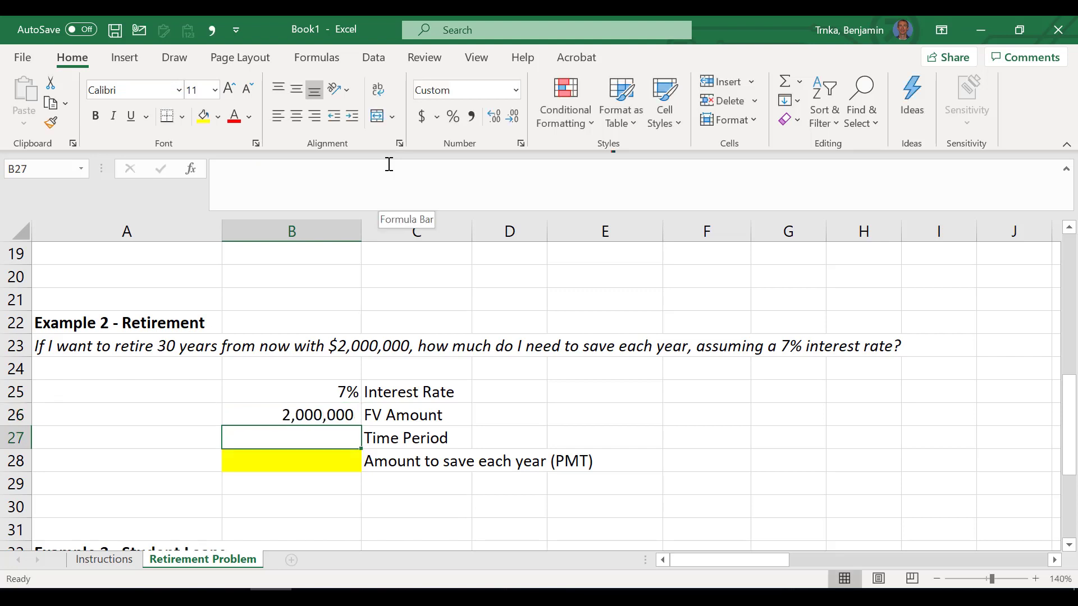
text(30)
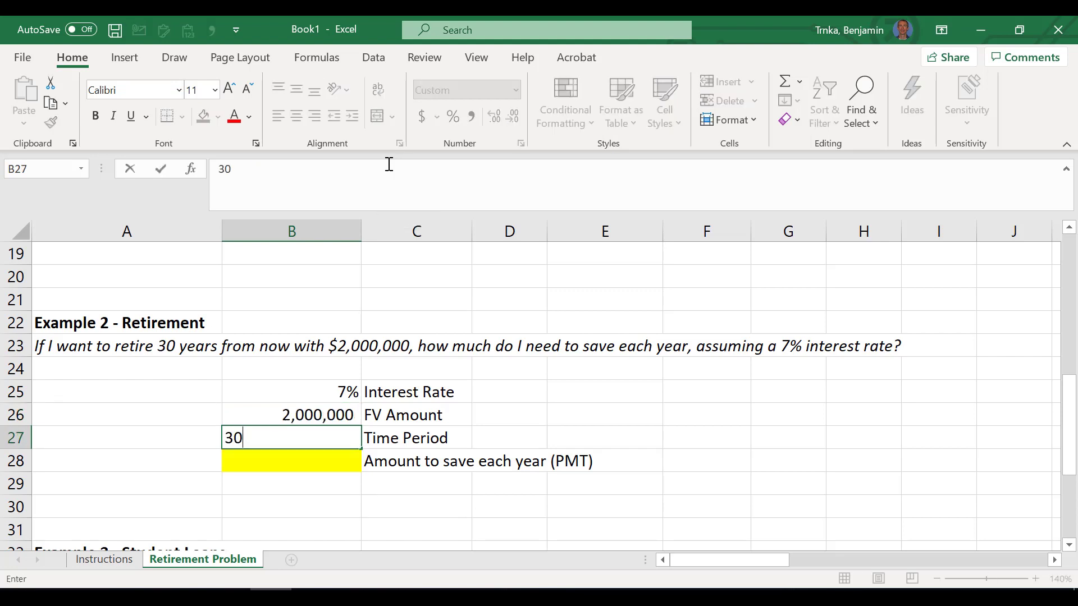
key(Return)
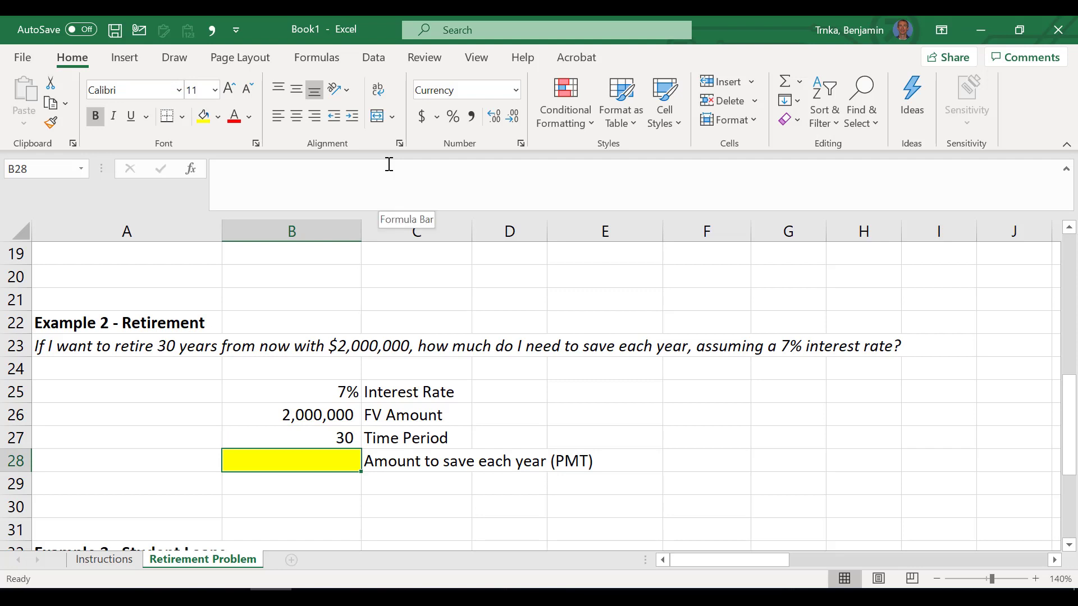
Step: Enter =PMT(B25,B27,0,B26,0) in B28, giving a yearly saving of ($21,172.81)
text(=pmt)
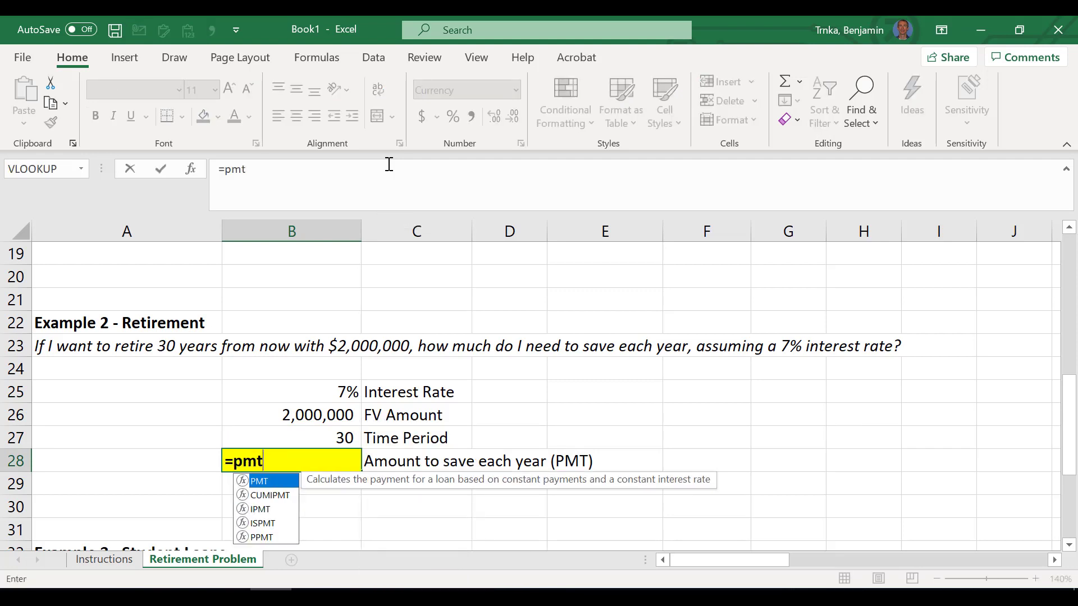
key(Tab)
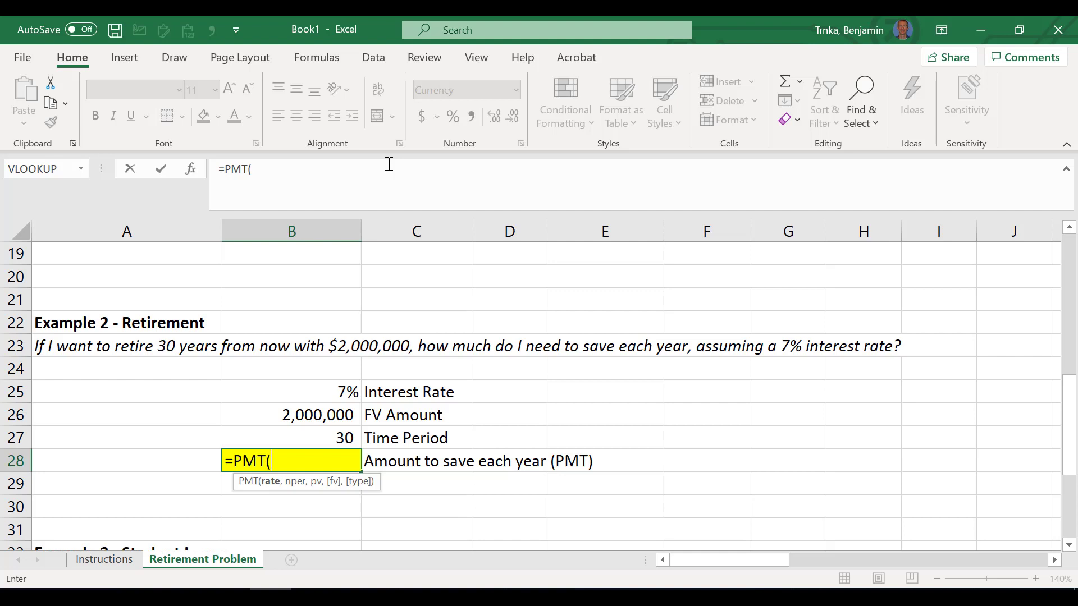
key(Up)
key(Up)
key(Up)
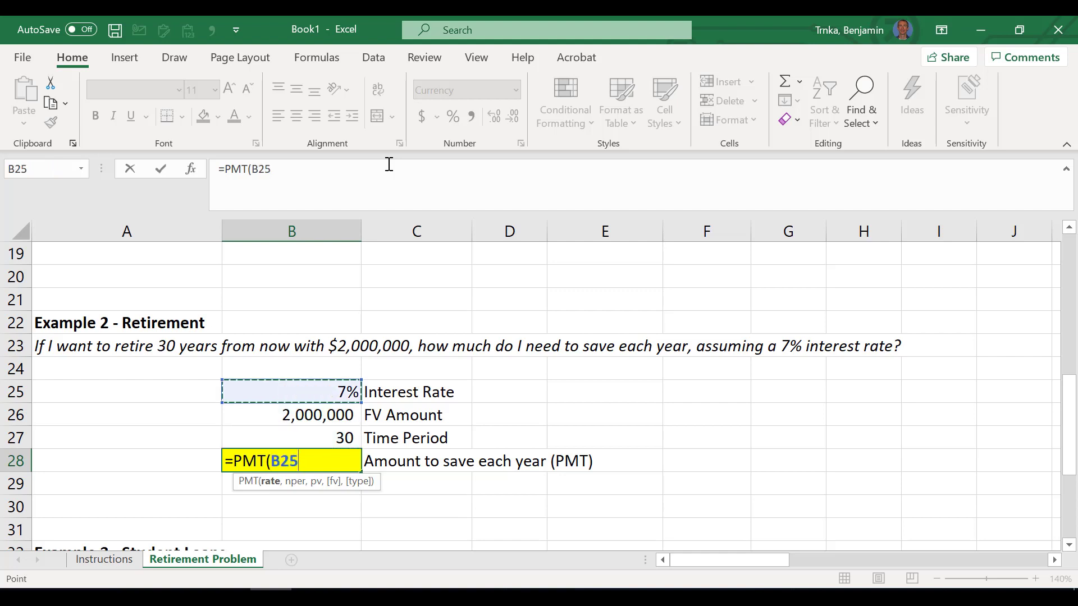
text(,)
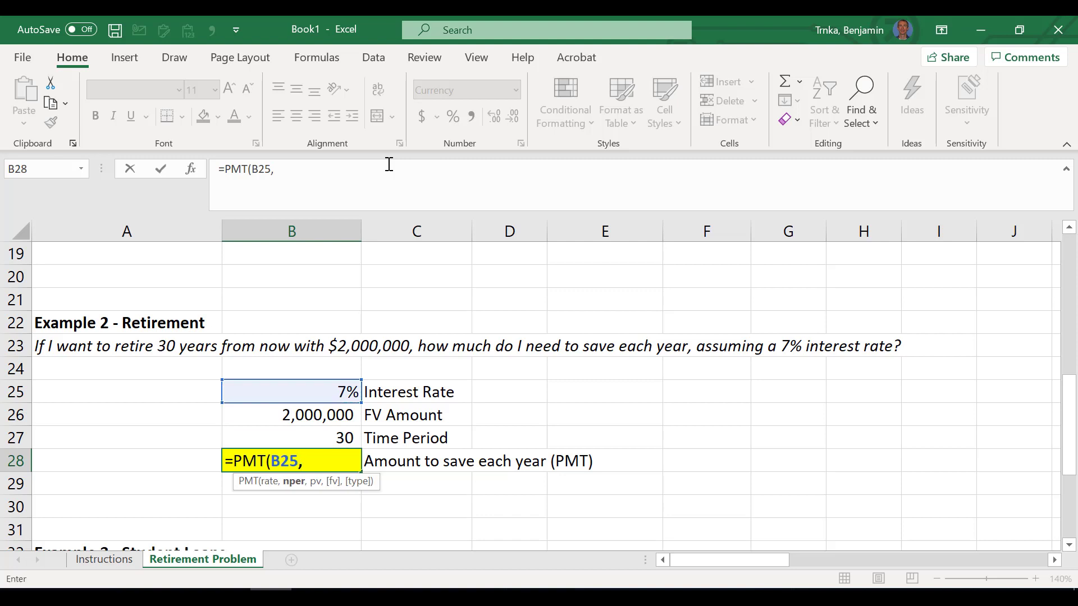
key(Up)
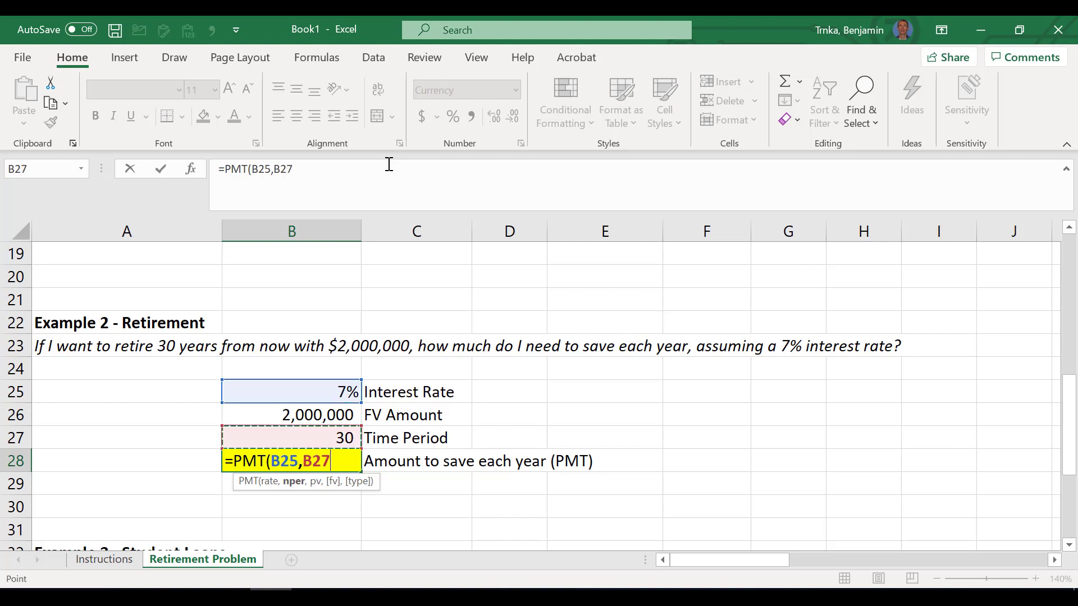
text(,)
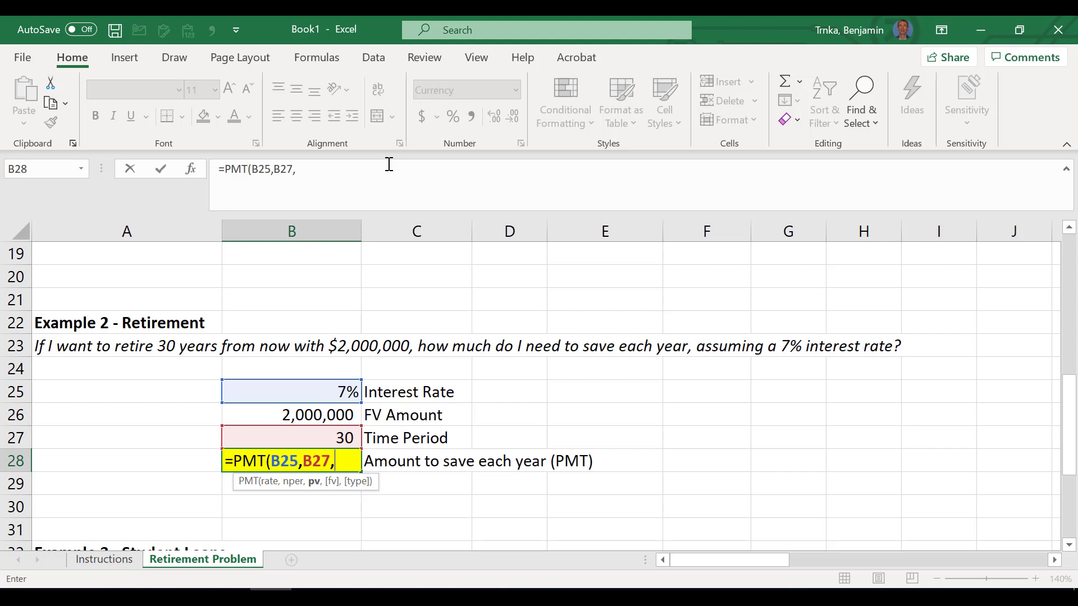
text(0,)
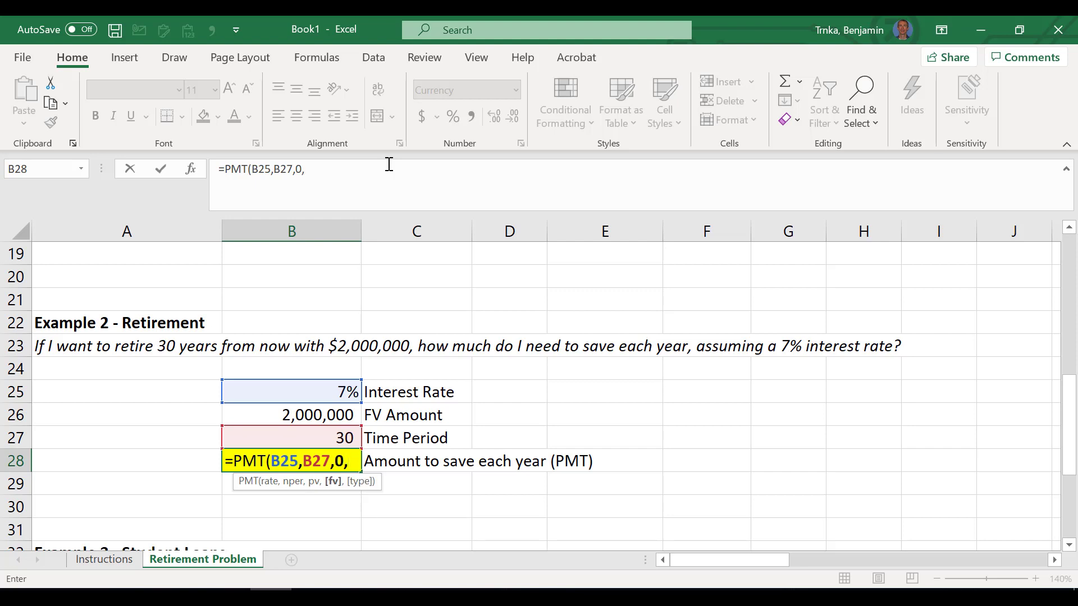
key(Up)
key(Up)
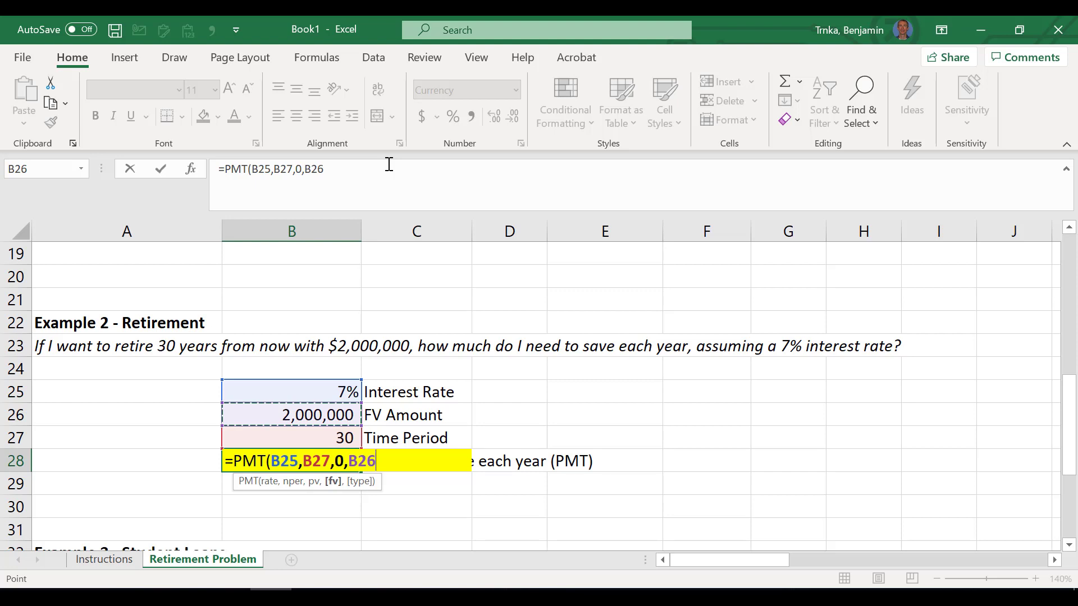
text(,)
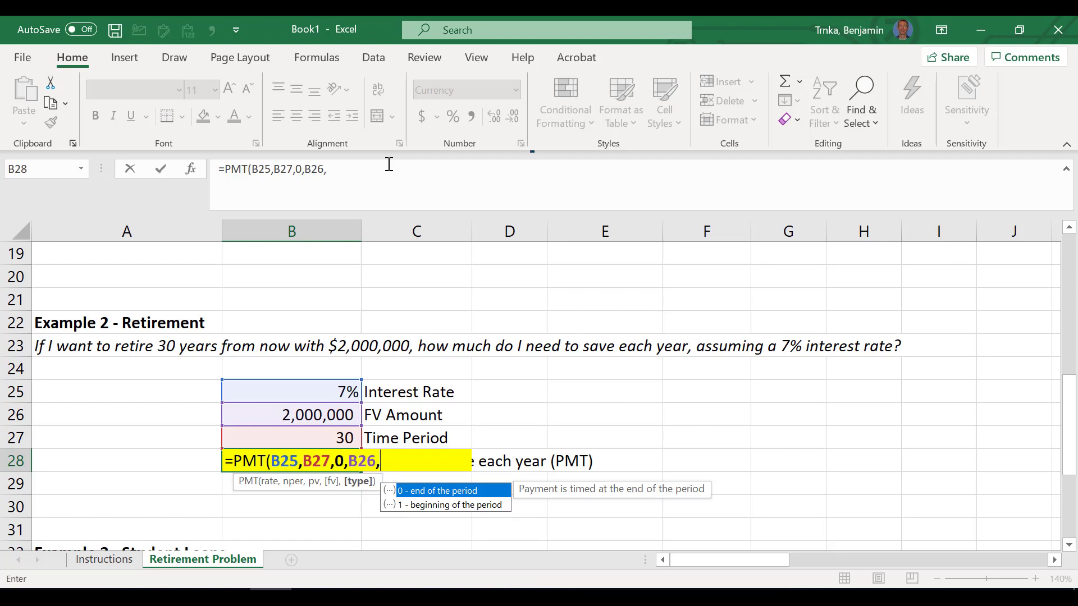
text(0)
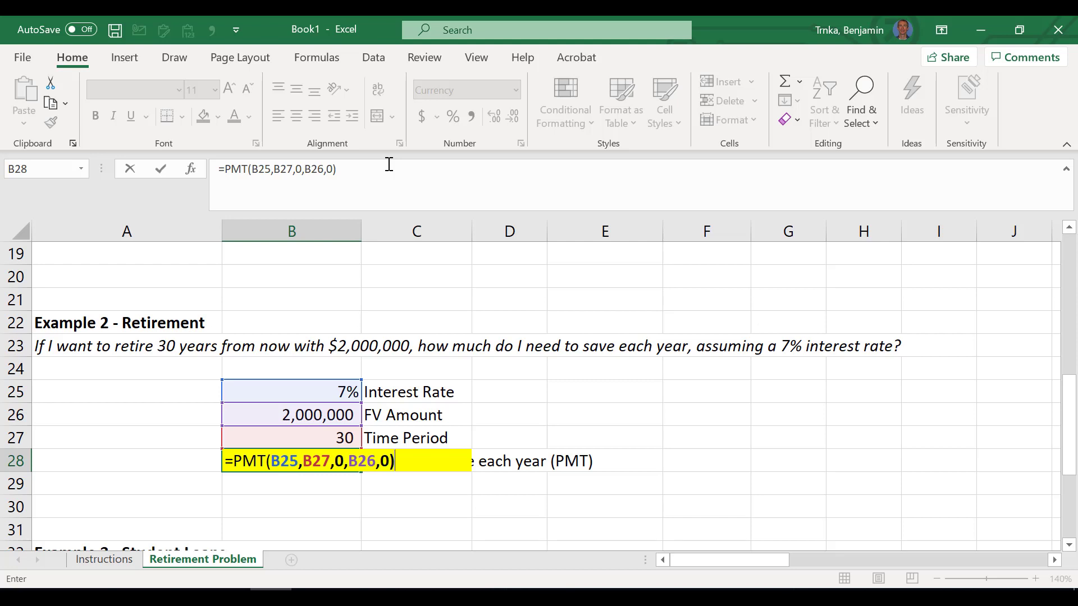
key(Return)
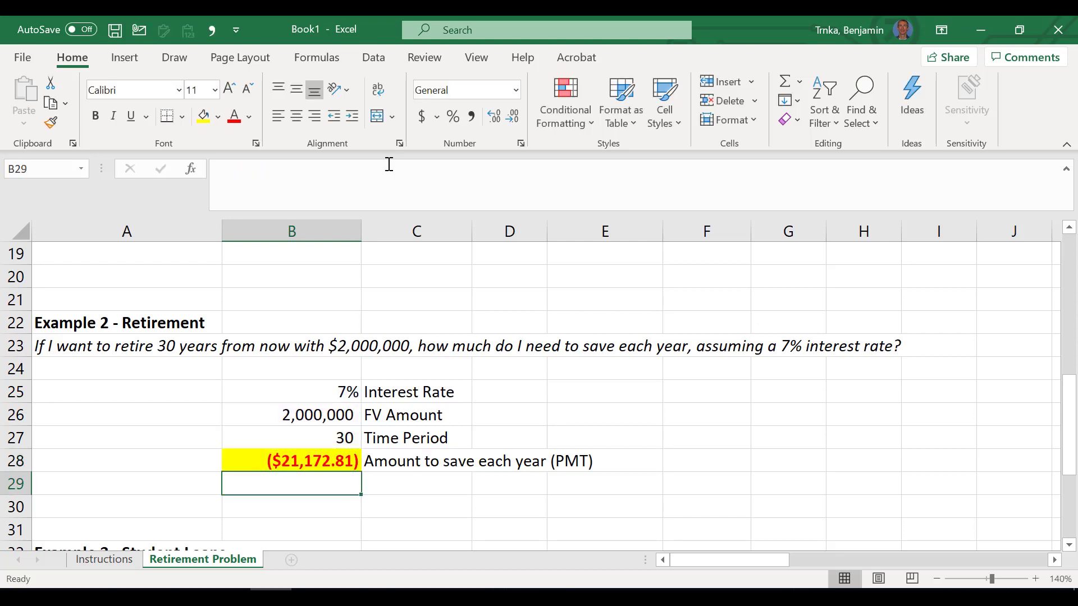
key(Up)
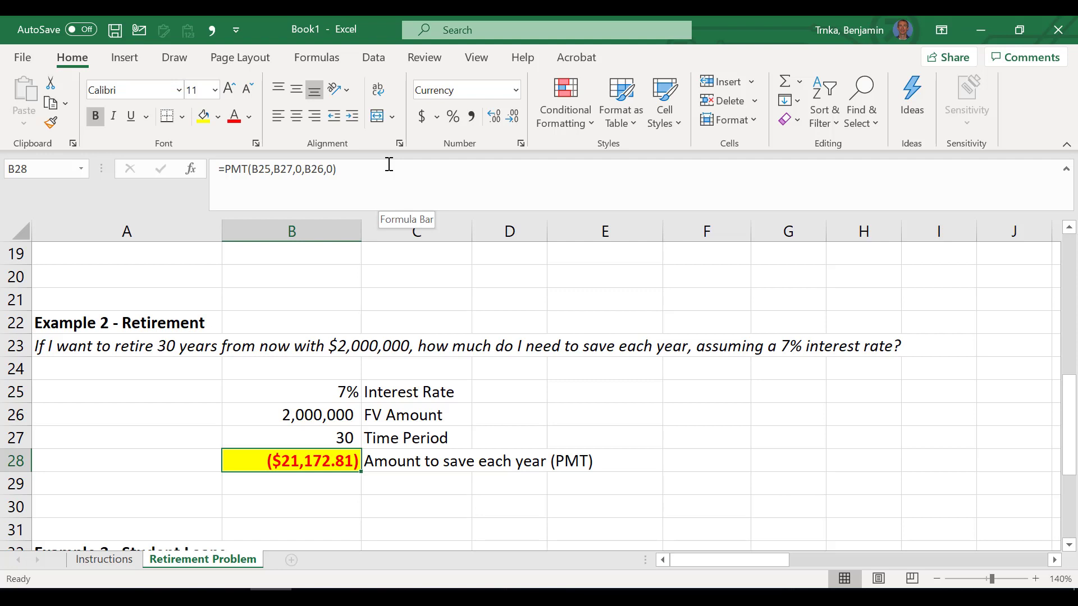
key(Up)
text(45)
key(Return)
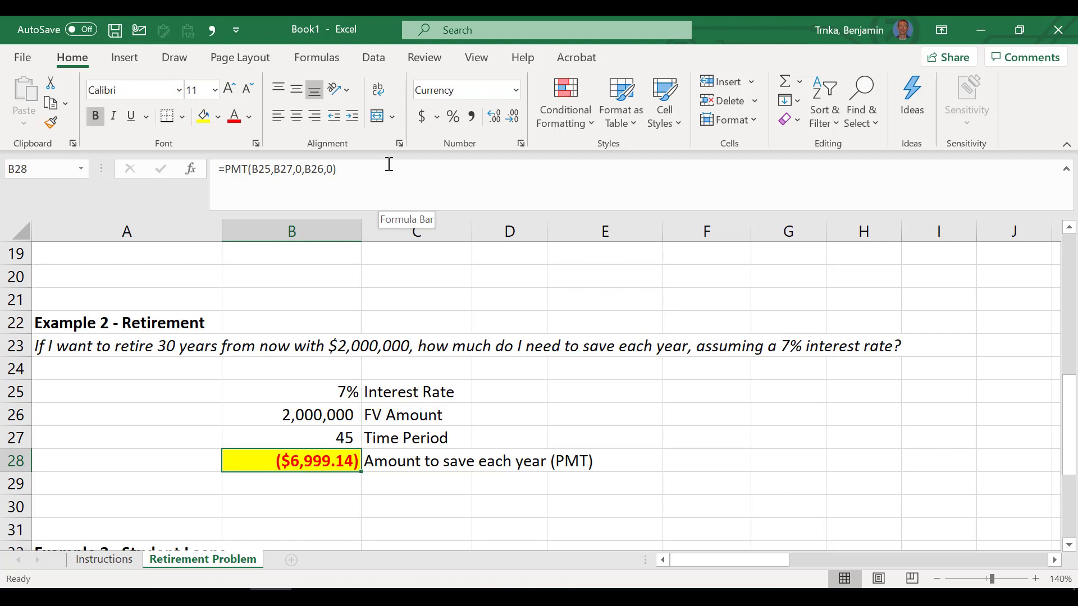
key(ctrl+z)
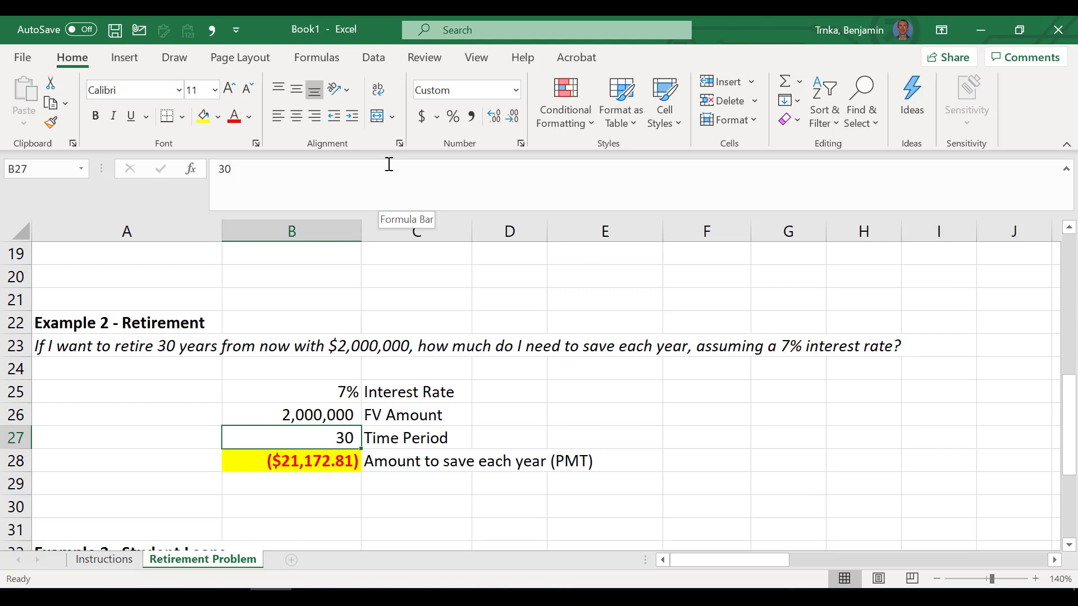
key(Down)
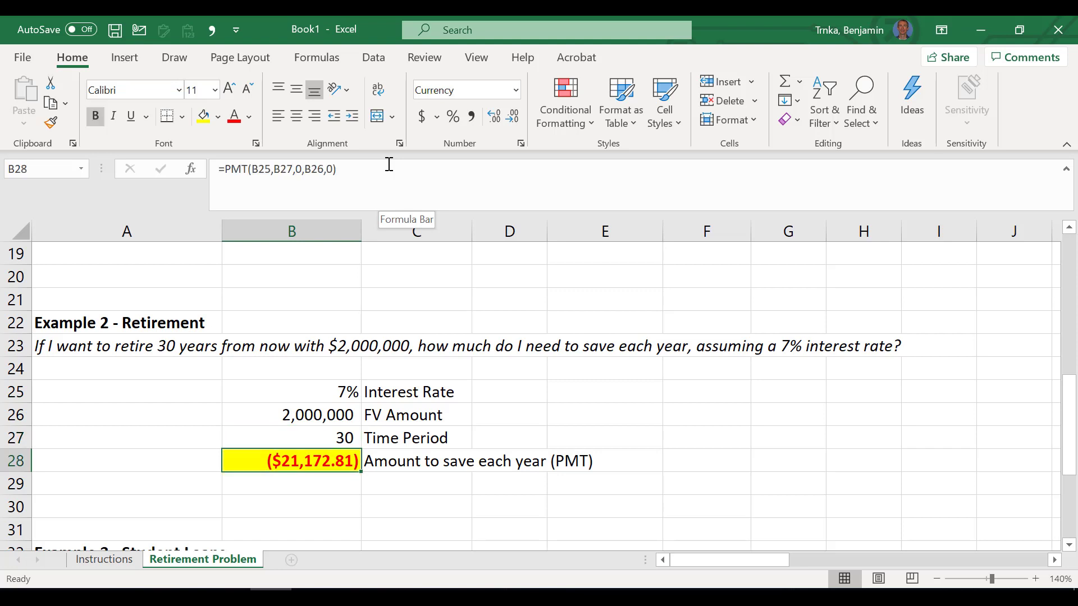
click(333, 169)
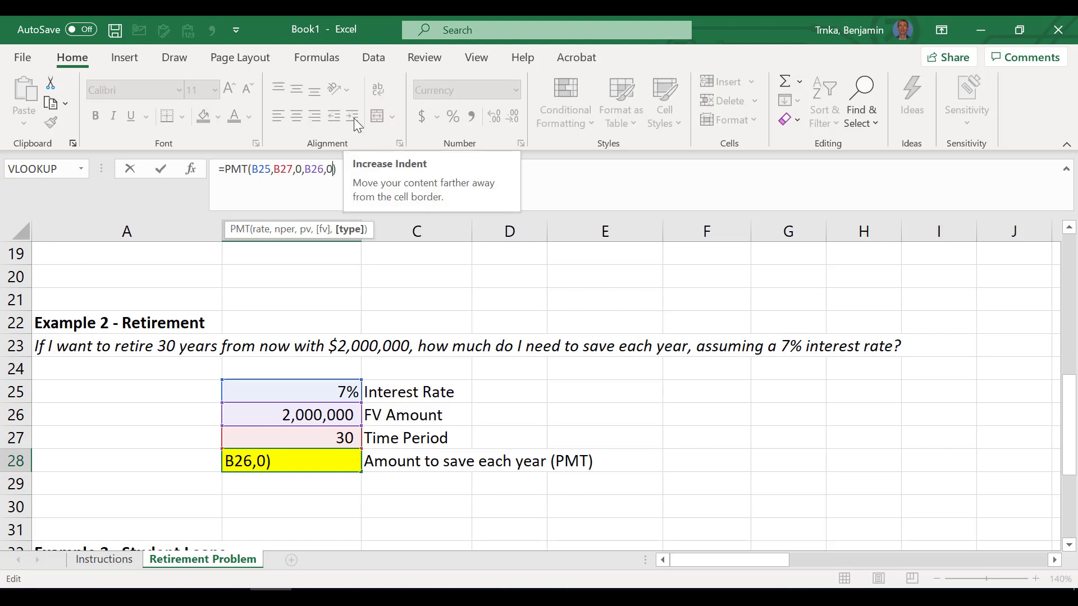
key(BackSpace)
text(1)
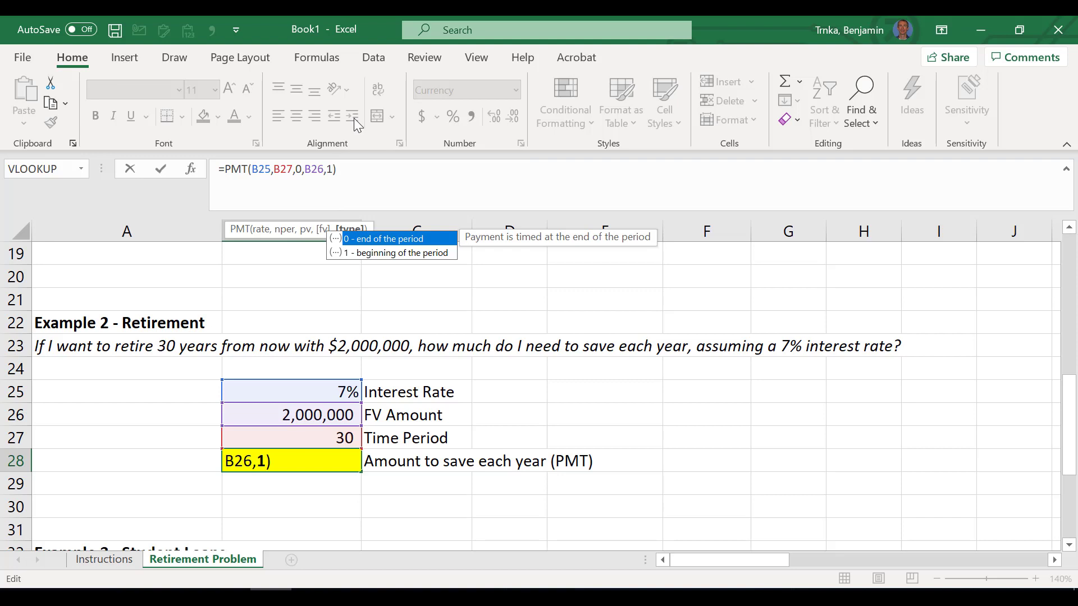
key(Return)
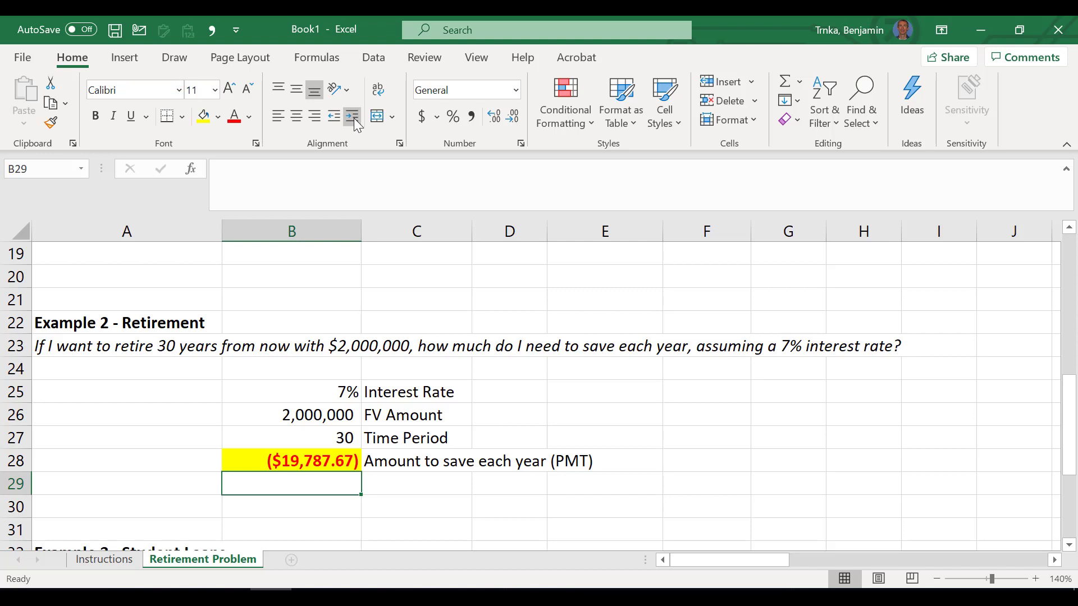
key(ctrl+z)
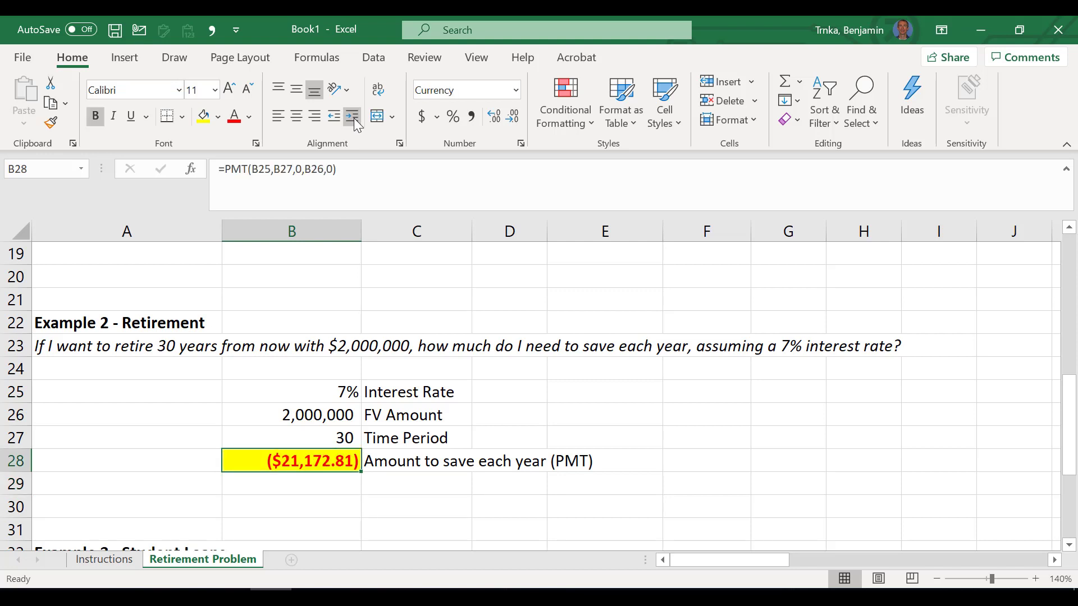
key(Down)
key(Down)
key(Down)
key(Down)
key(Down)
key(Down)
key(Down)
key(Down)
key(Down)
key(Down)
key(Down)
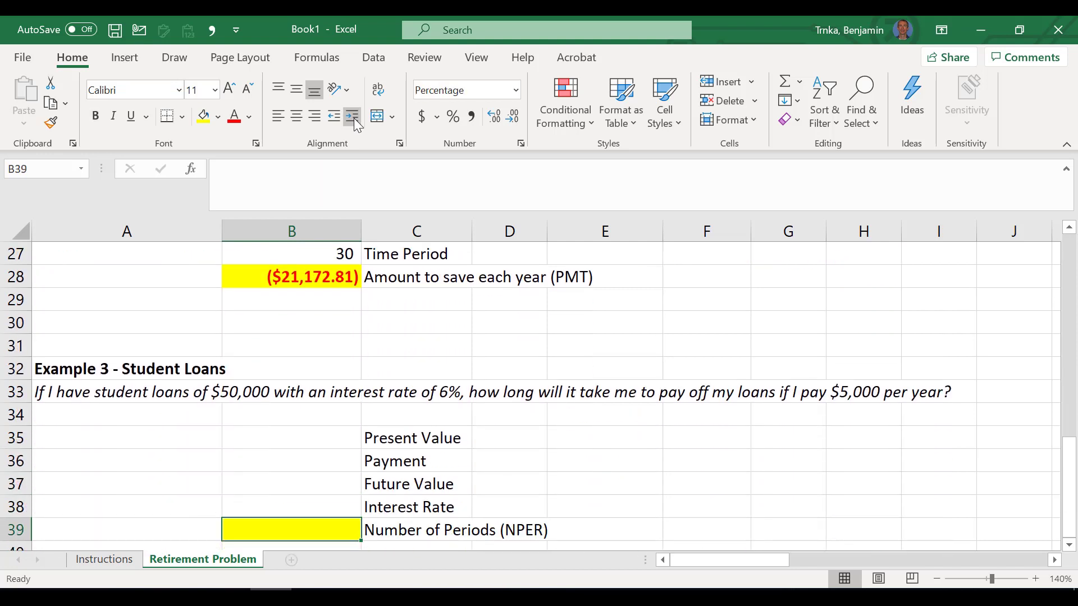
Step: Enter 50000 as present value in B35, -5000 as payment in B36 and 0 as future value in B37
key(Down)
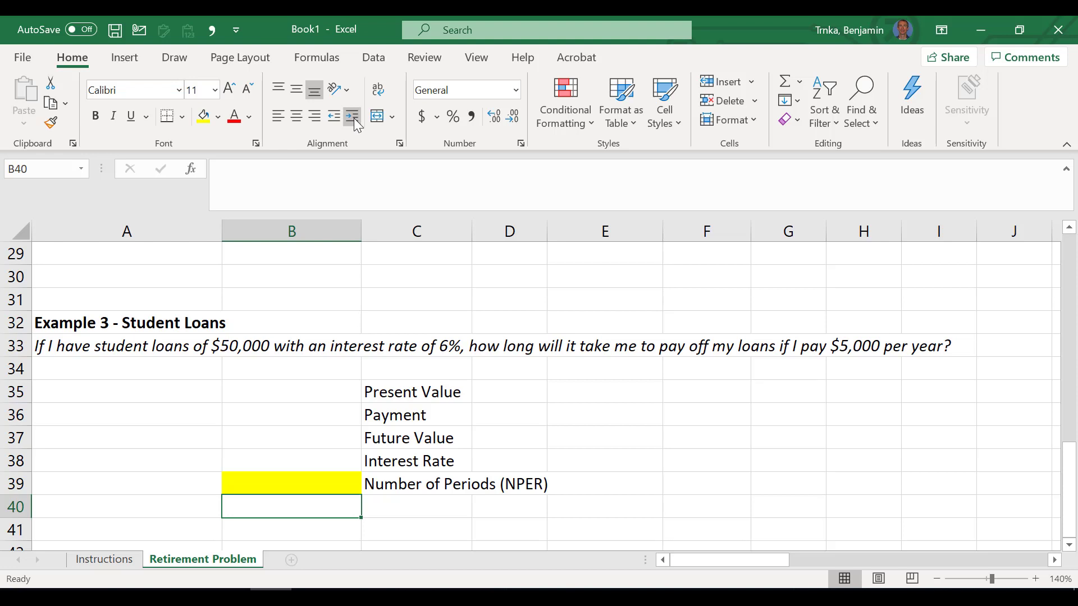
key(Up)
key(Up)
key(Up)
key(Up)
key(Up)
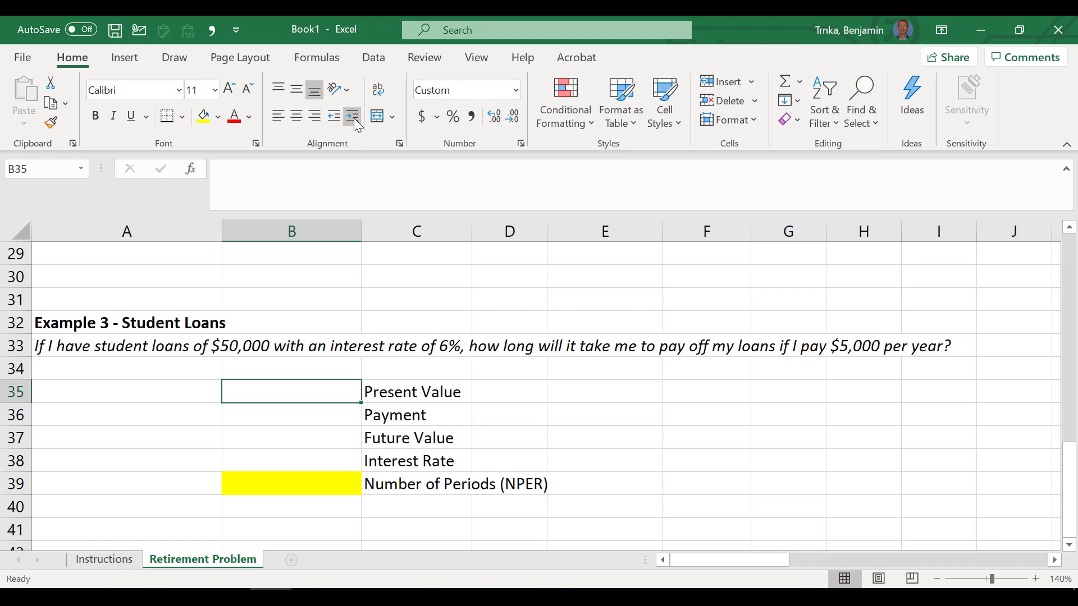
text(50000)
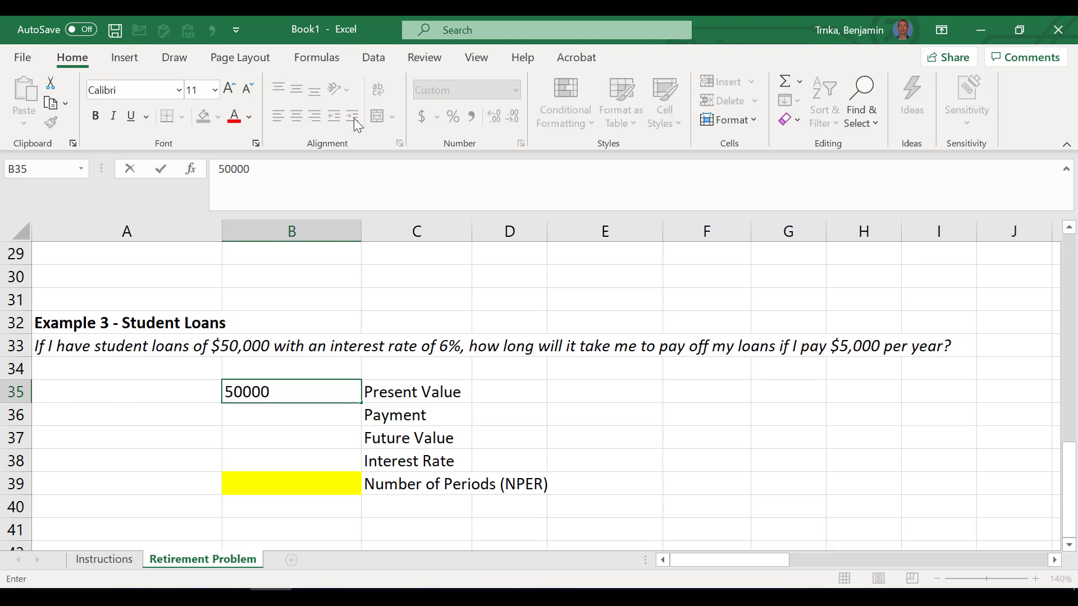
key(Return)
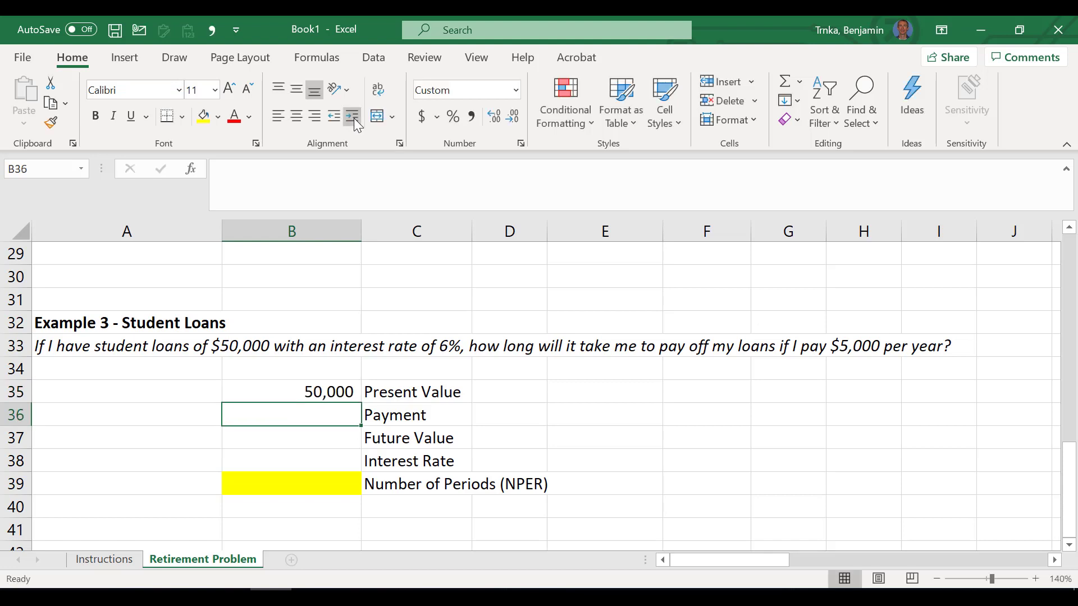
text(-)
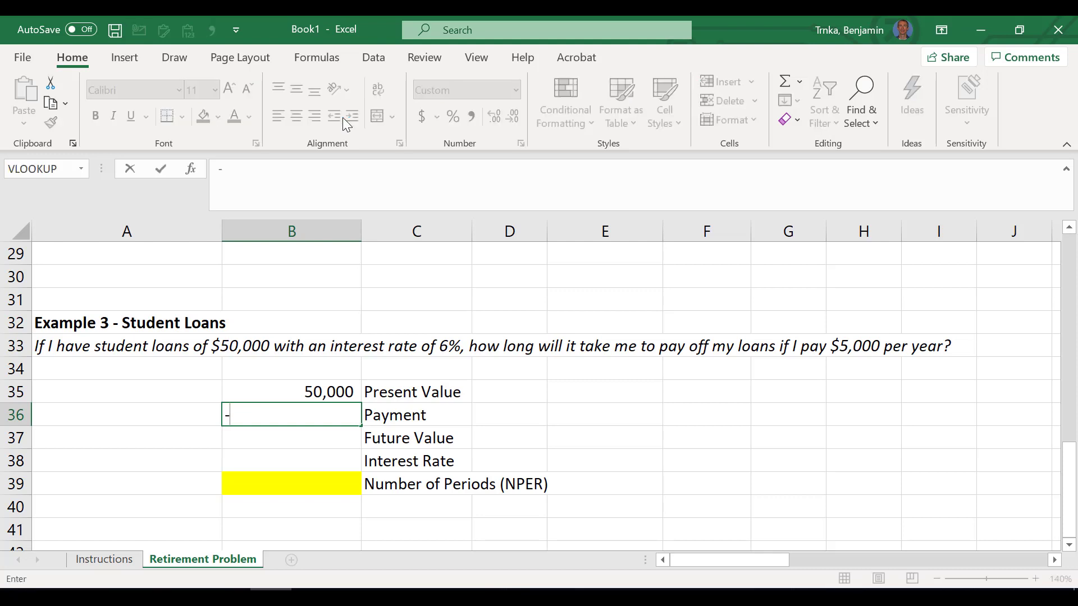
text(5000)
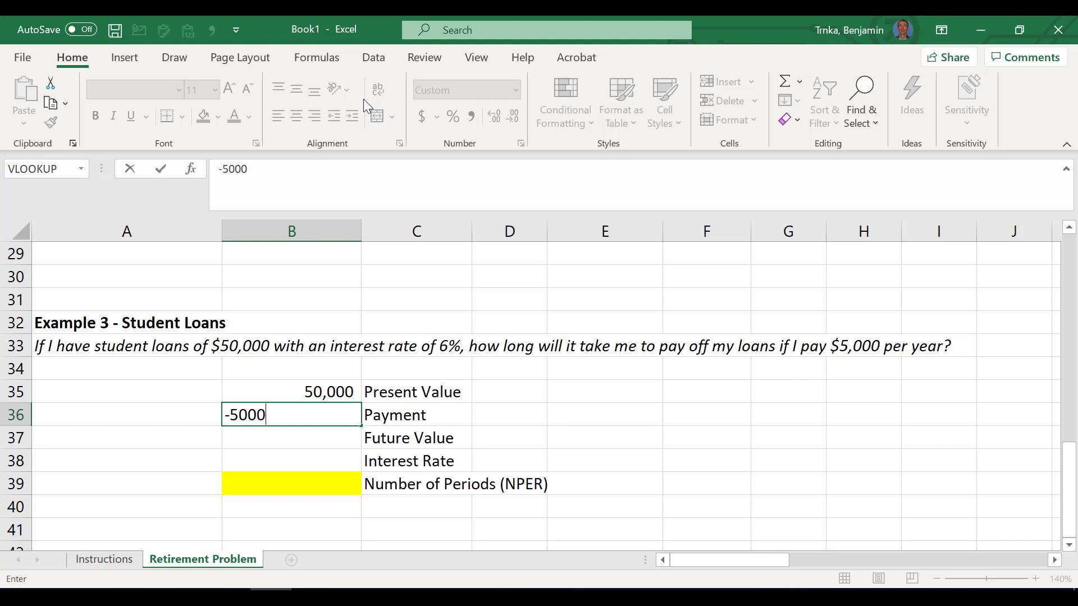
key(Return)
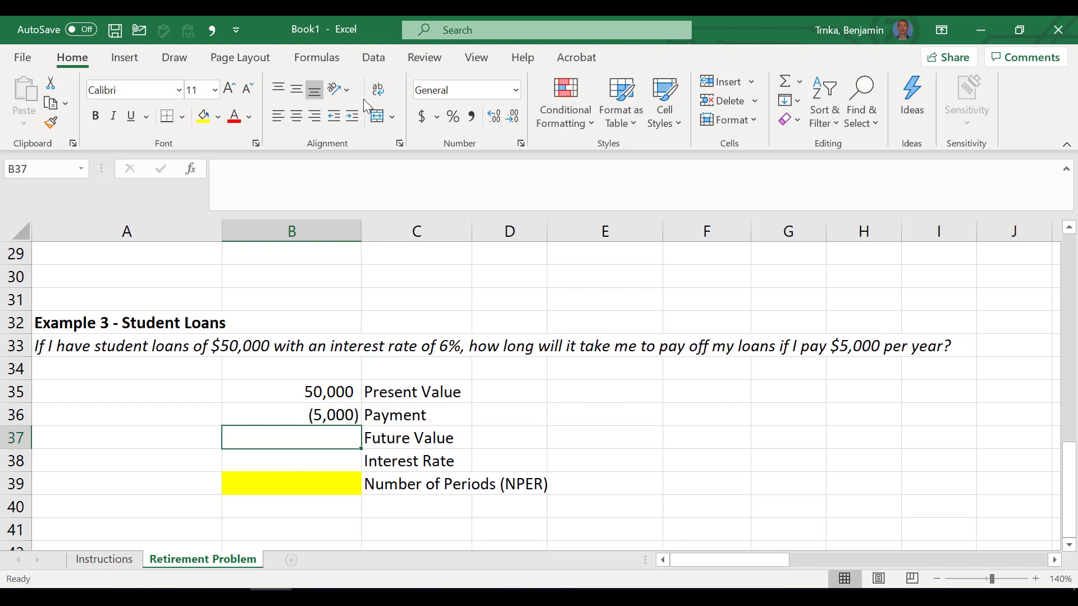
key(Down)
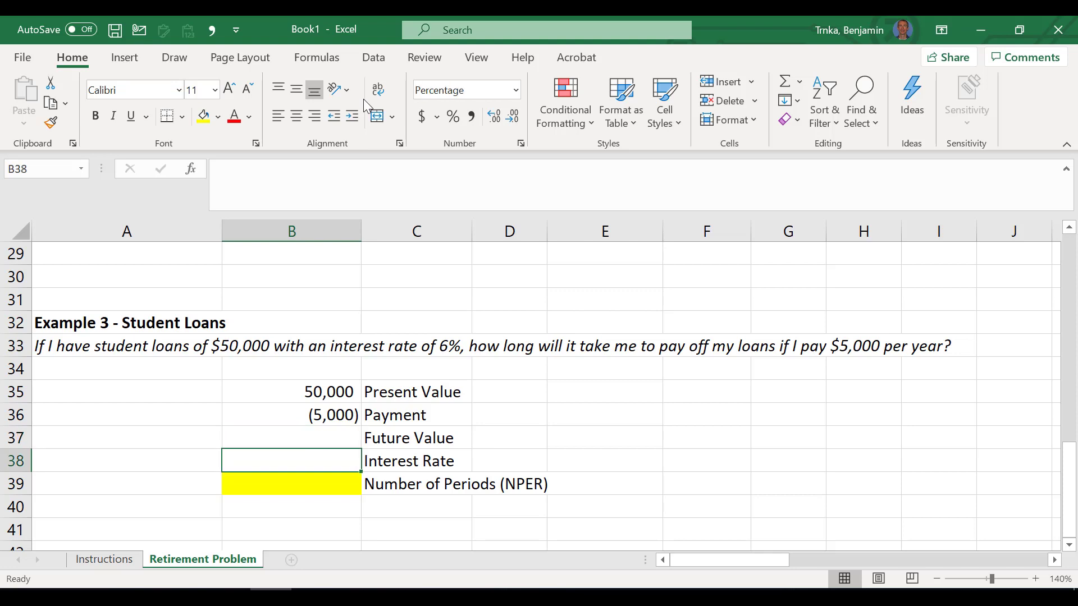
key(Up)
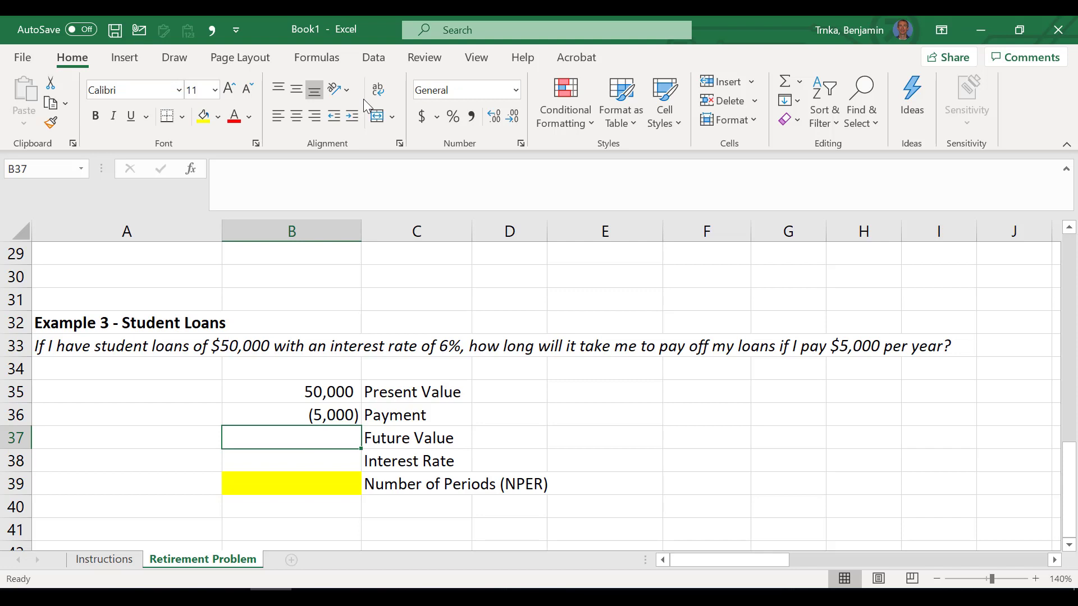
text(0)
key(Return)
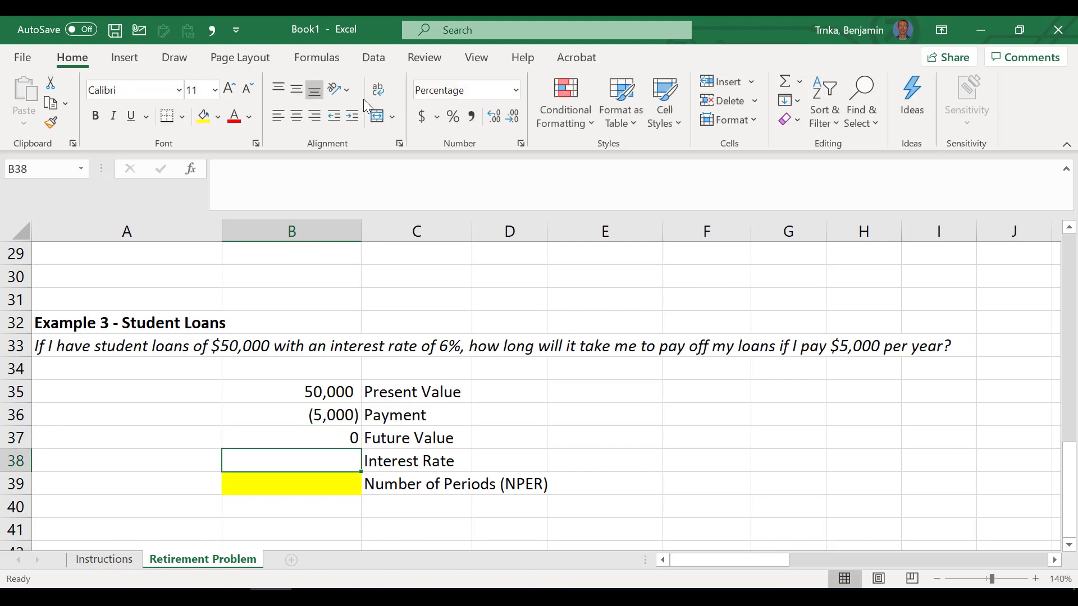
Step: Enter 6% in B38, then =NPER(B38,B36,B35,B37,0) in B39, giving 15.72520854 periods
text(6)
key(Return)
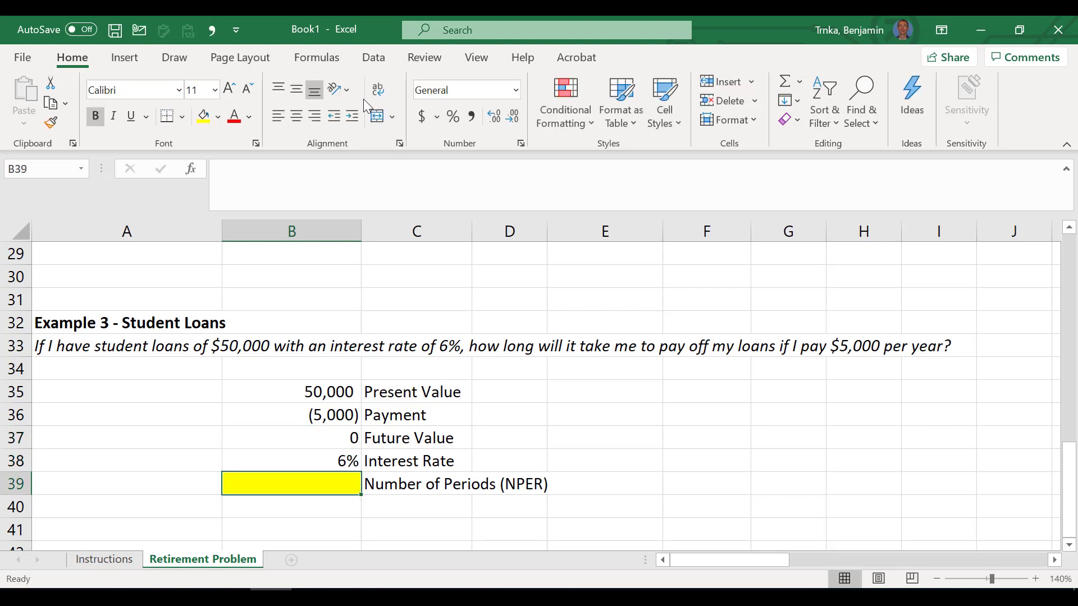
text(=)
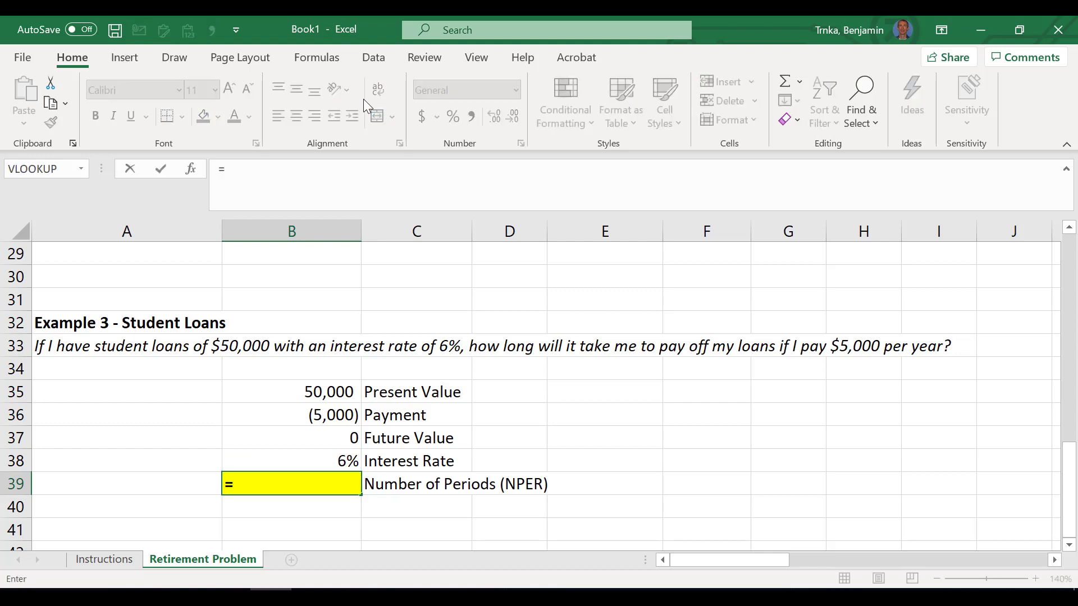
text(np)
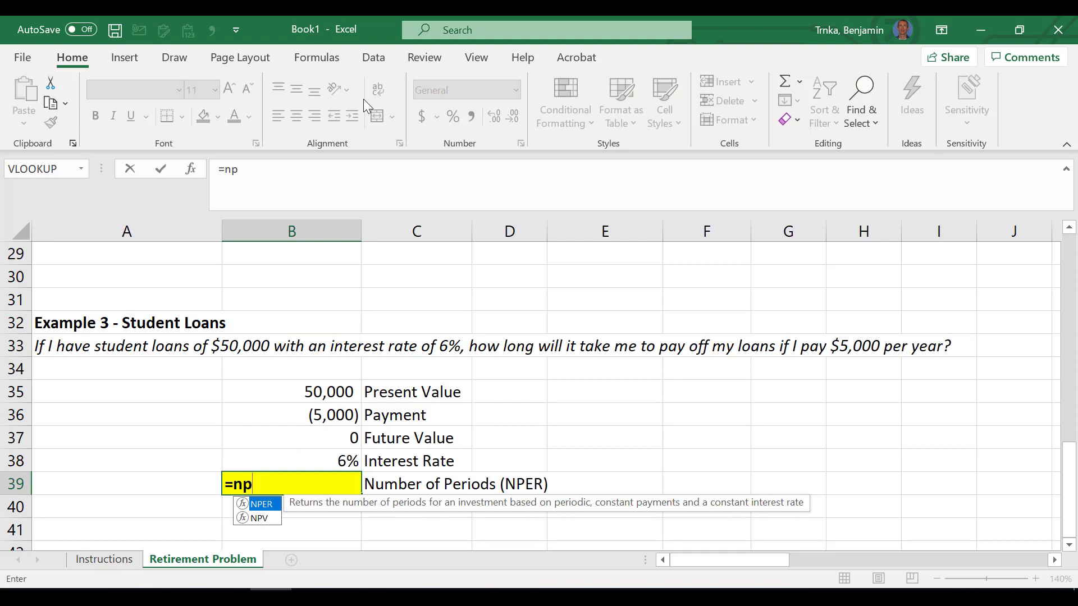
key(Tab)
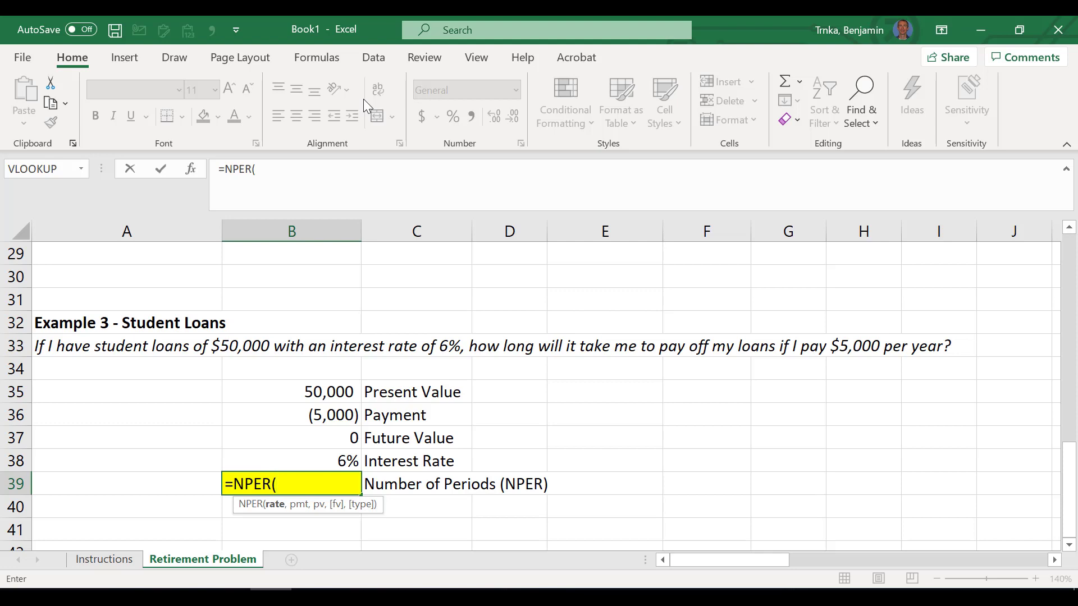
key(Up)
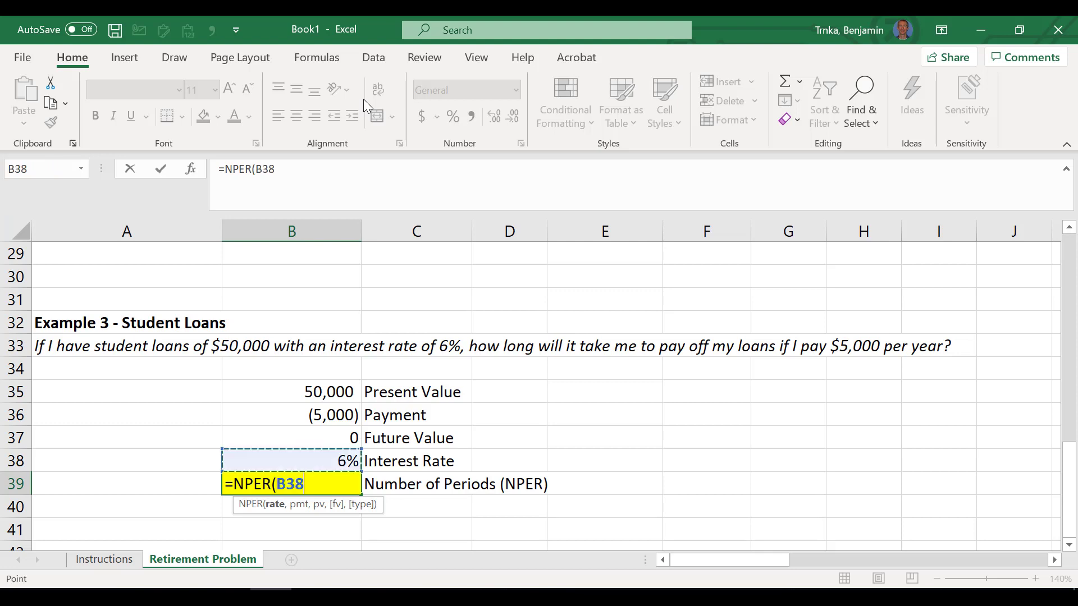
text(,)
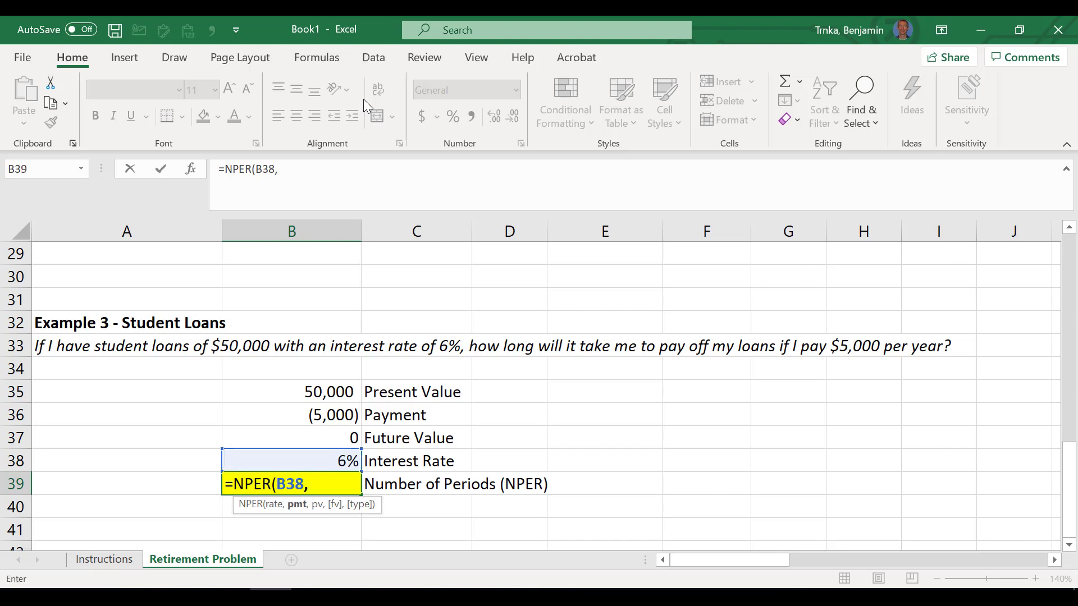
key(Up)
key(Up)
key(Up)
text(,)
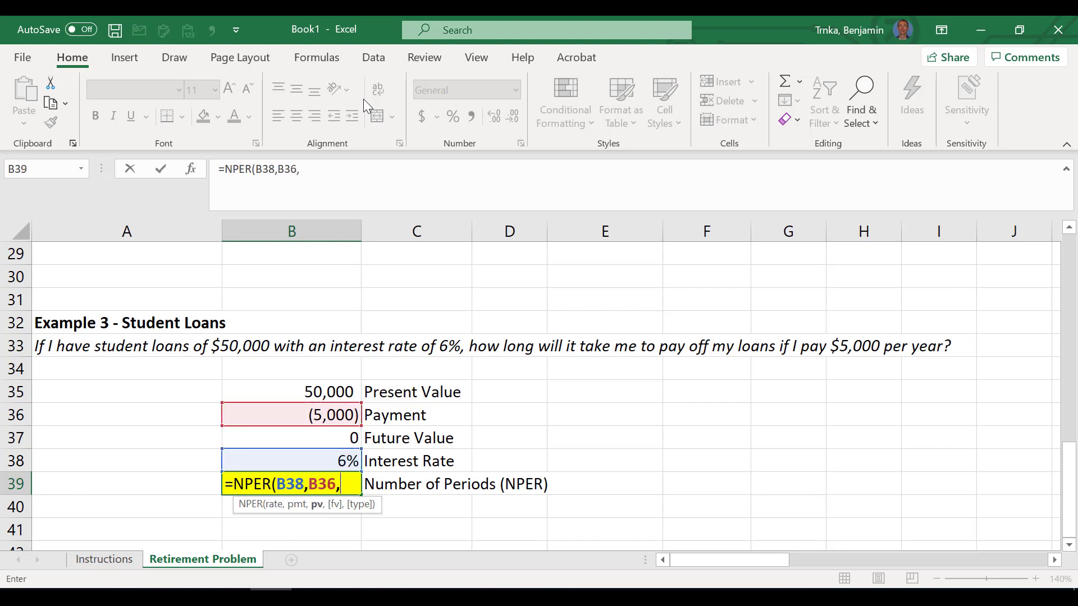
key(Up)
key(Up)
key(Up)
key(Up)
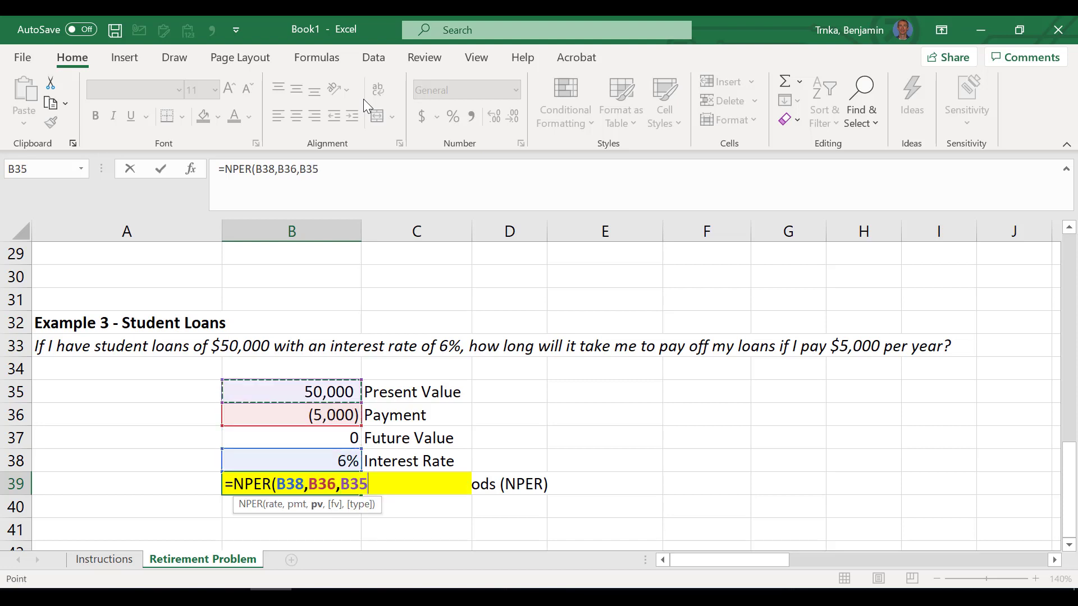
text(,)
key(Up)
key(Up)
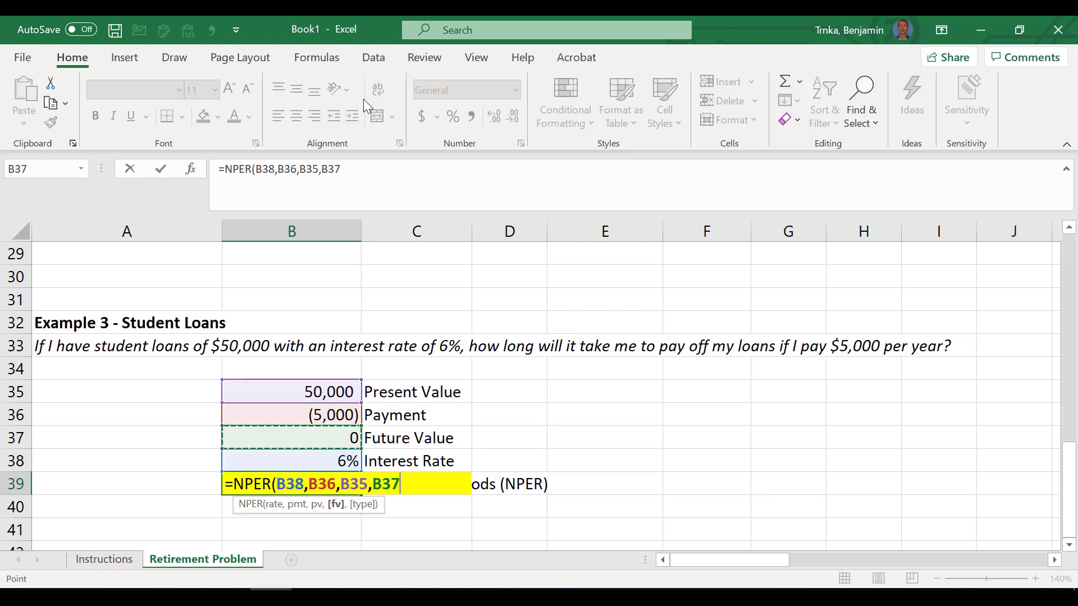
text(,)
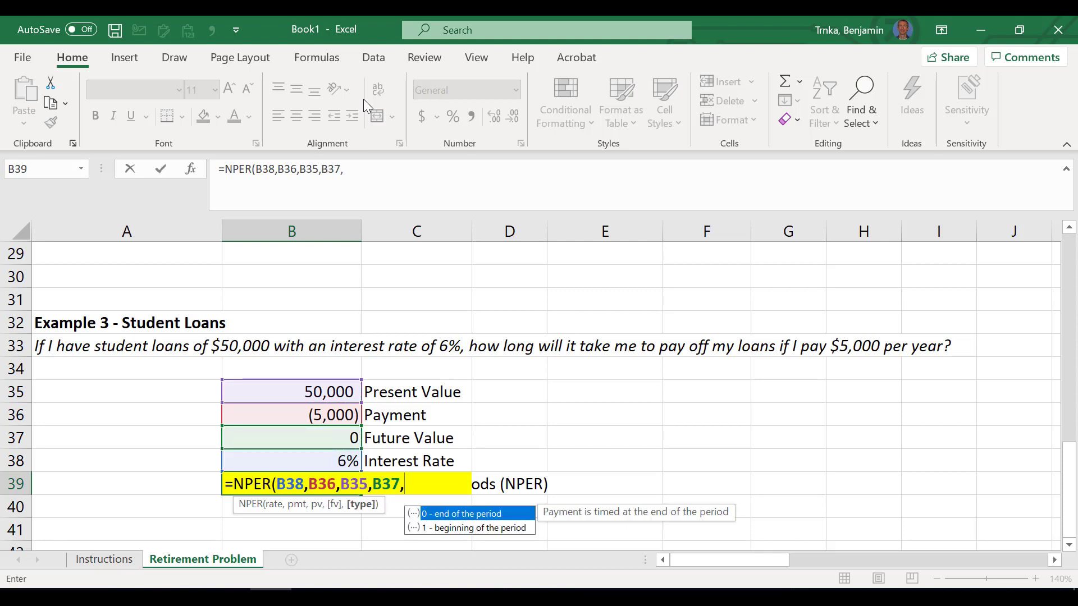
text(0))
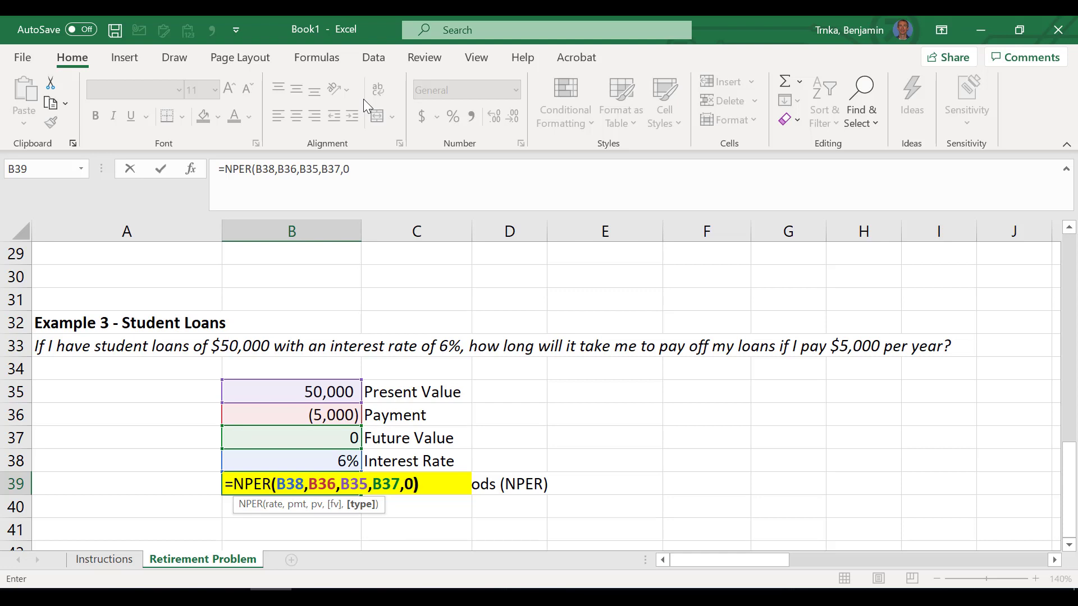
key(Return)
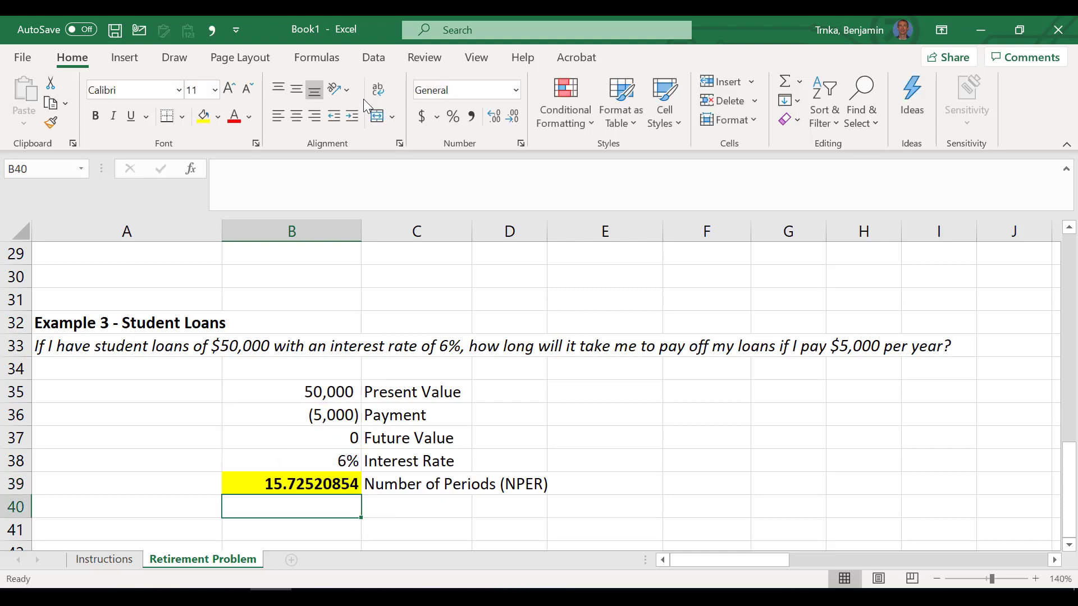
key(Up)
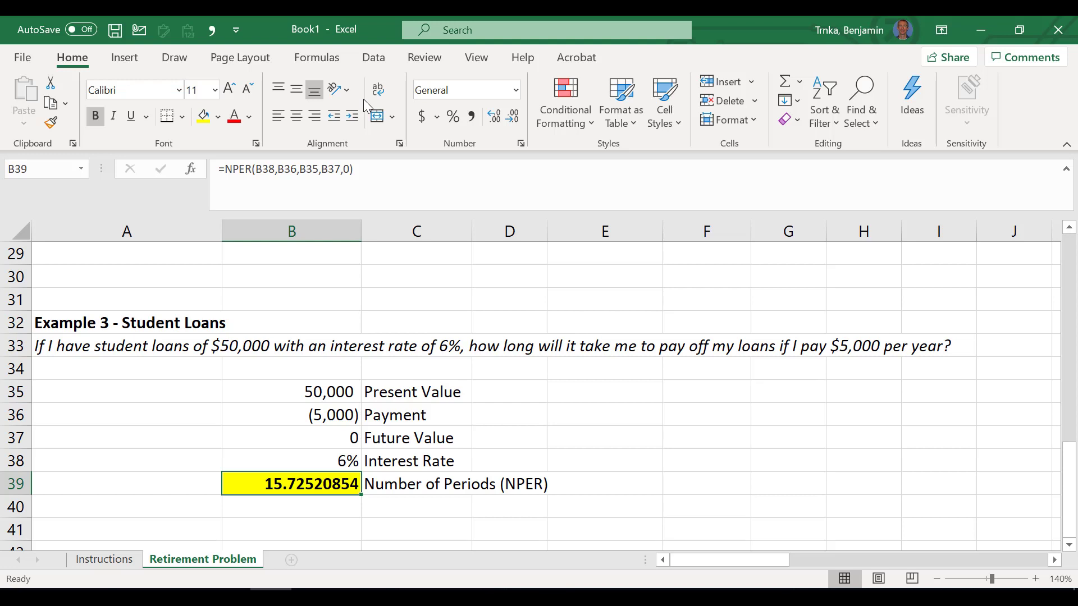
Step: Apply Comma Style to B39 so the periods display as 15.73
click(471, 116)
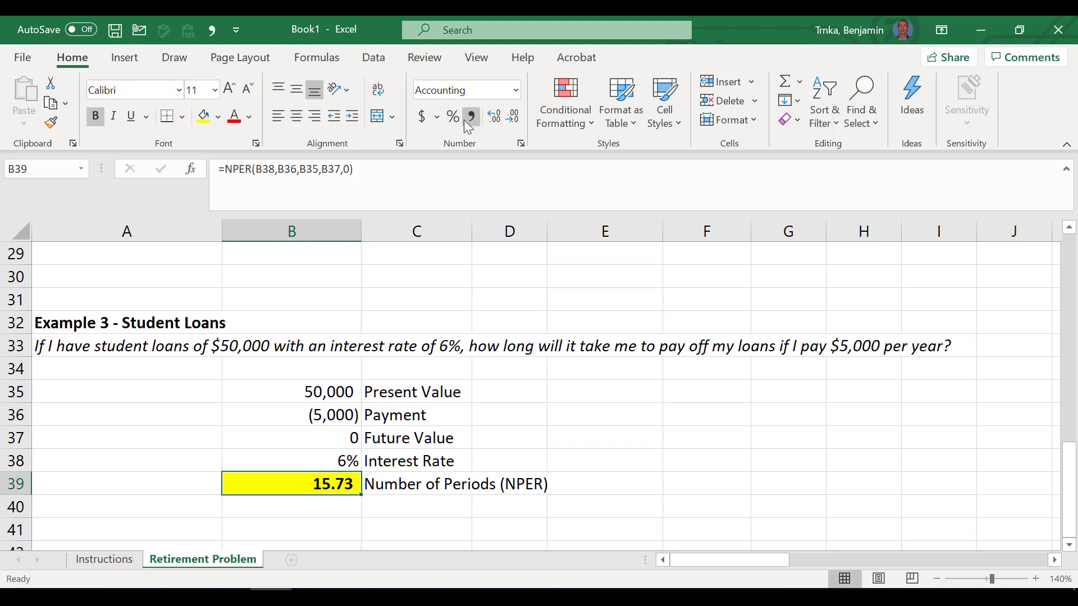
Step: Try a -8000 payment in B36, giving 8.07 periods, then undo back to (5,000)
key(Up)
key(Up)
key(Up)
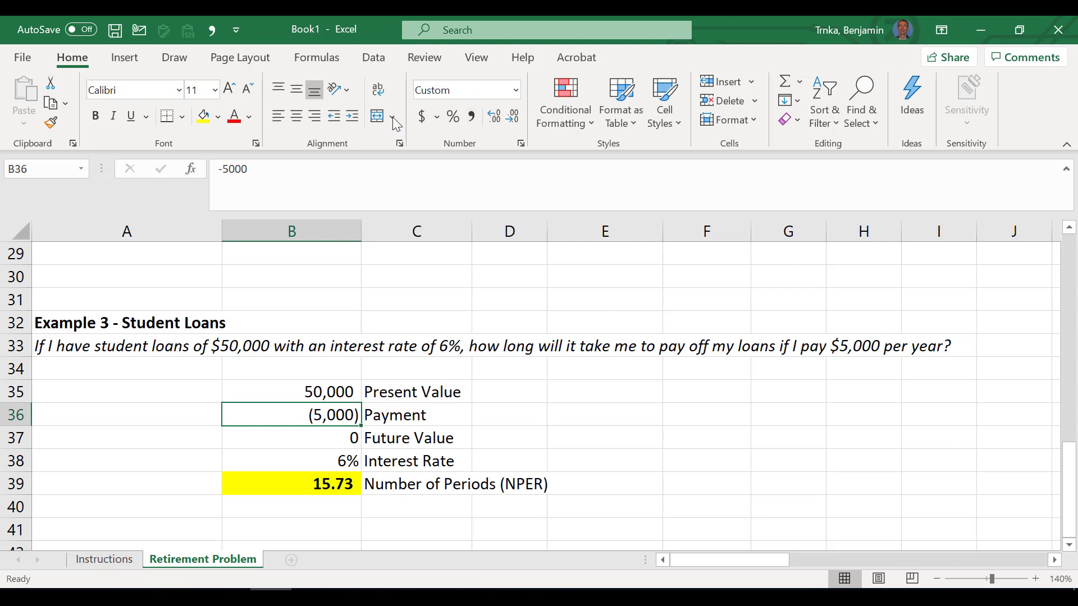
text(-8000)
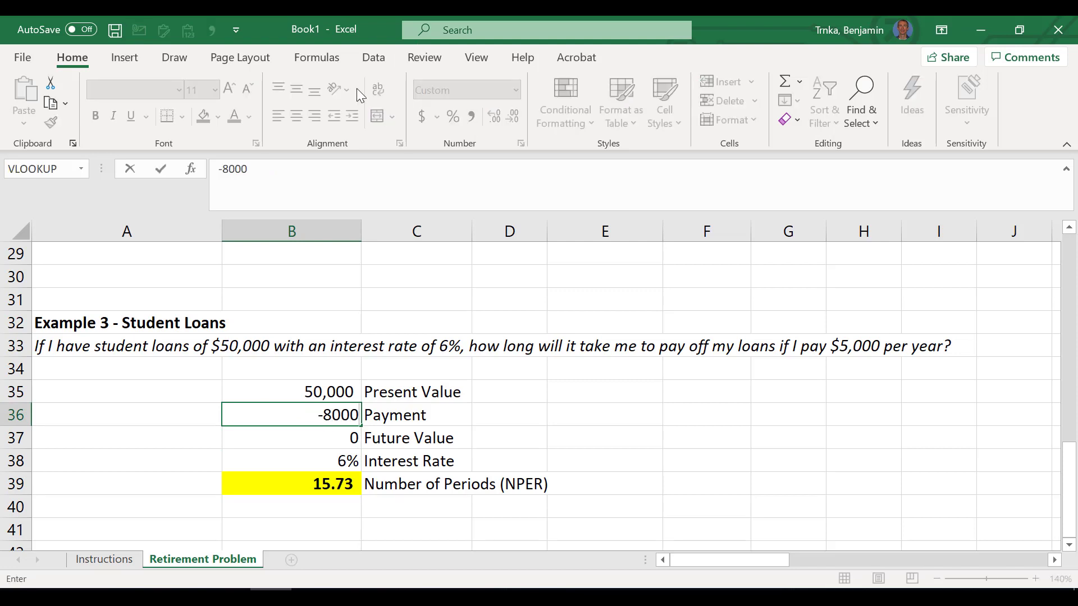
key(Return)
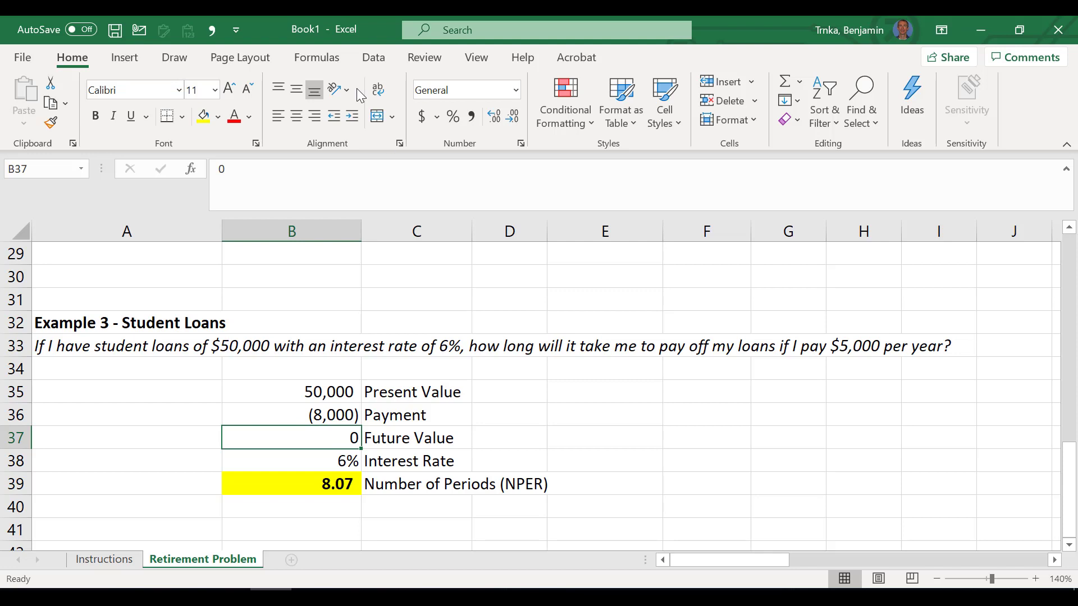
key(ctrl+z)
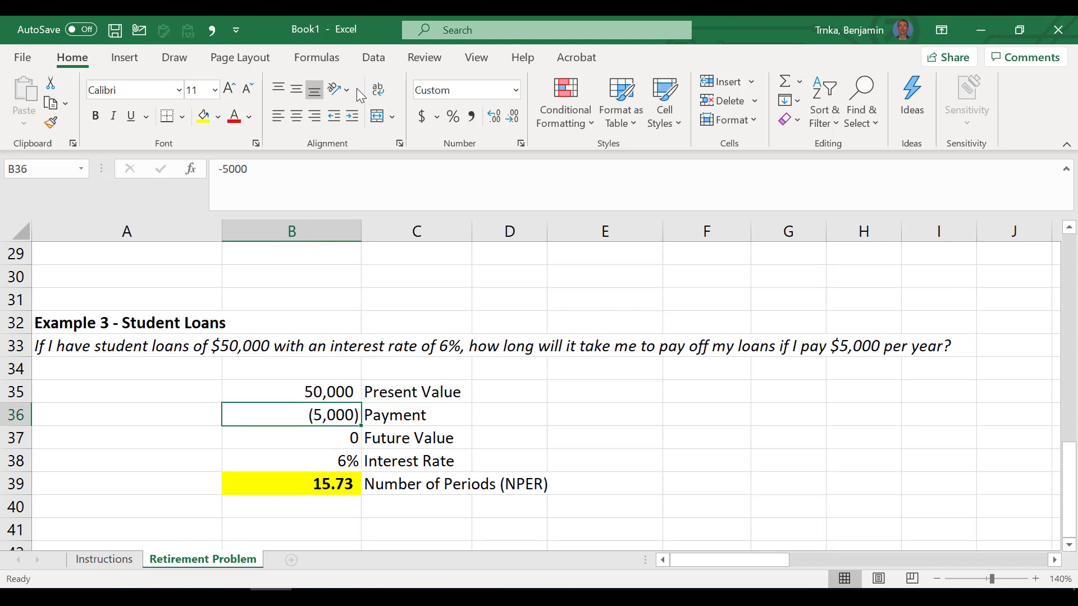